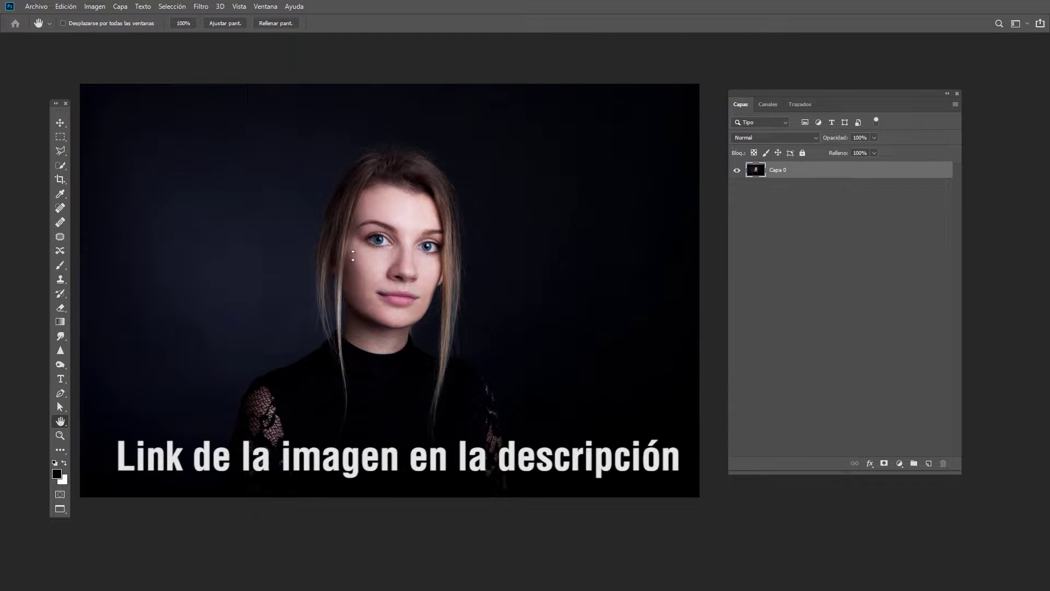
Rename the portrait layer Capa 0 to Model-espejo
{"action": "double_click", "coordinate": [779, 170]}
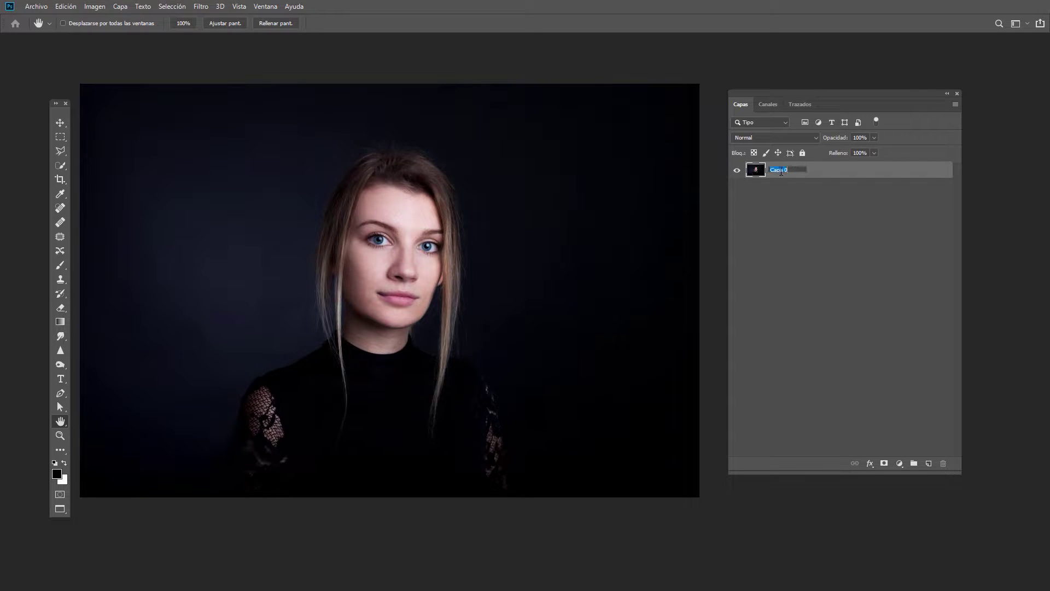
{"action": "type", "text": "M"}
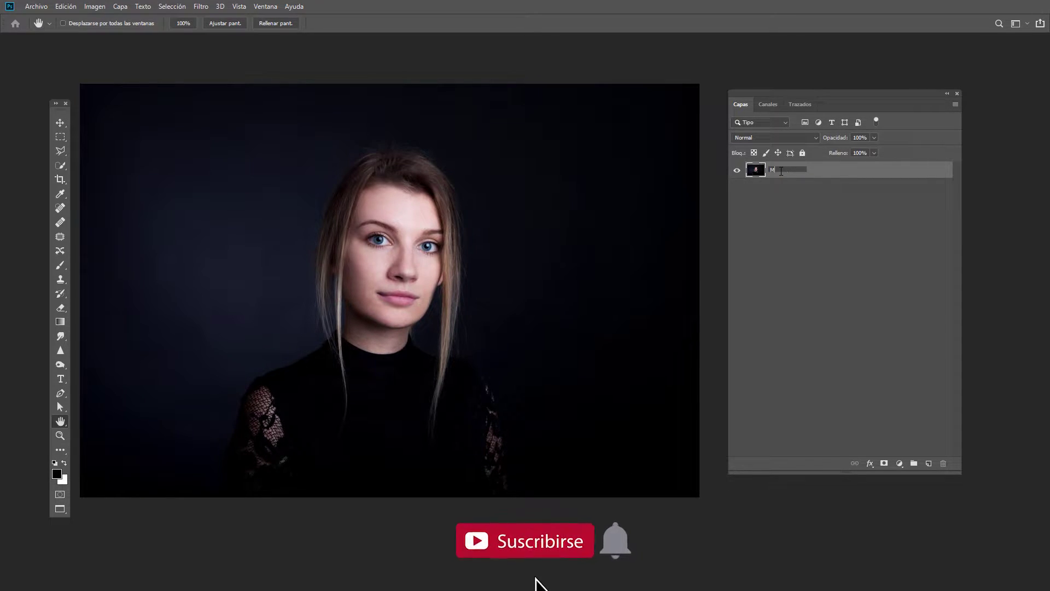
{"action": "type", "text": "odel-espejo"}
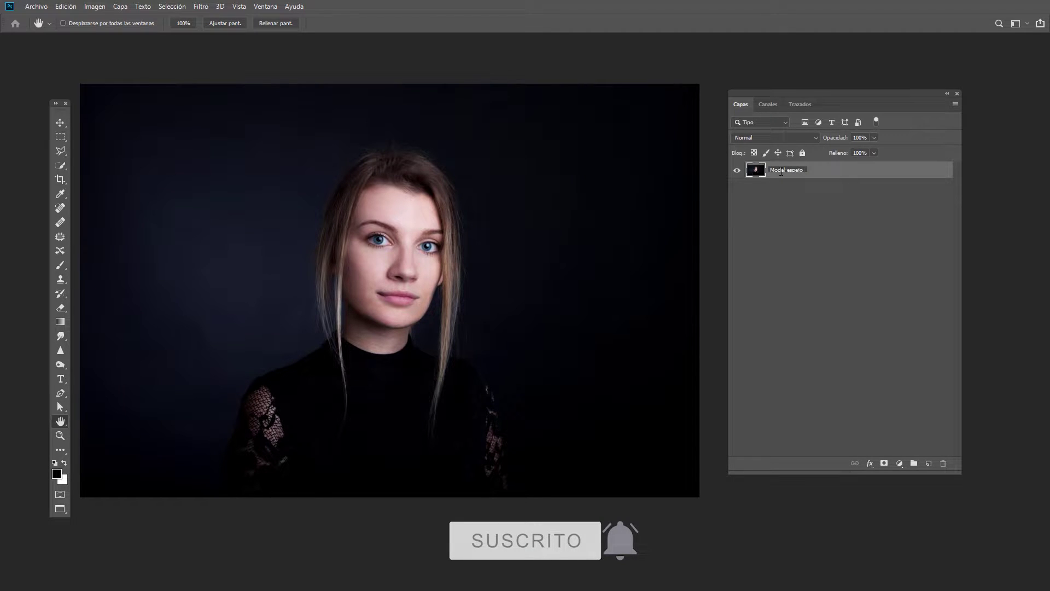
{"action": "key", "text": "Return"}
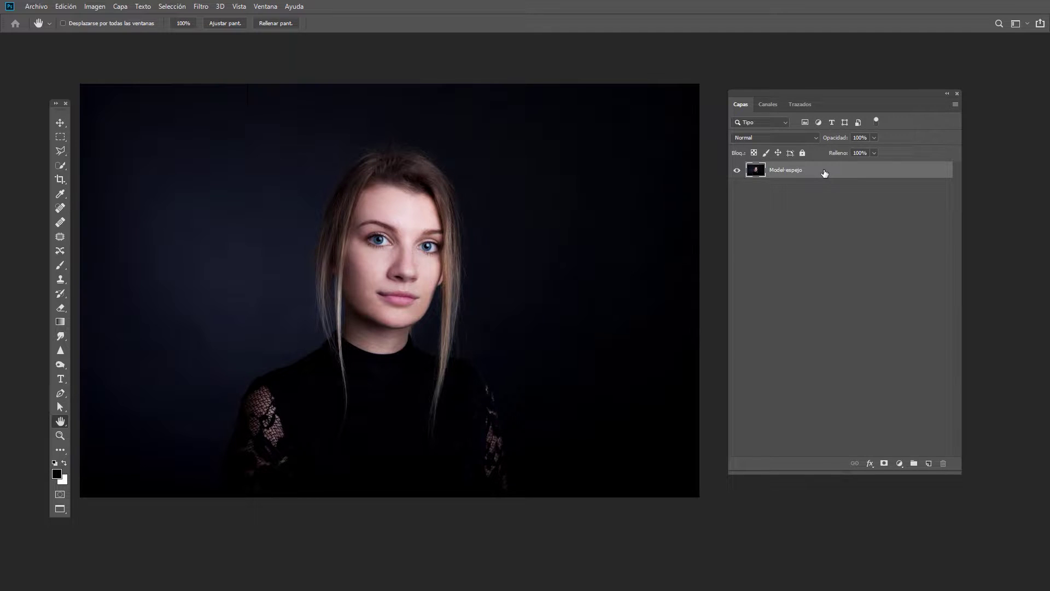
Duplicate Model-espejo as Model-espejo copia and reselect the original layer
{"action": "key", "text": "ctrl+j"}
{"action": "left_click", "coordinate": [806, 193]}
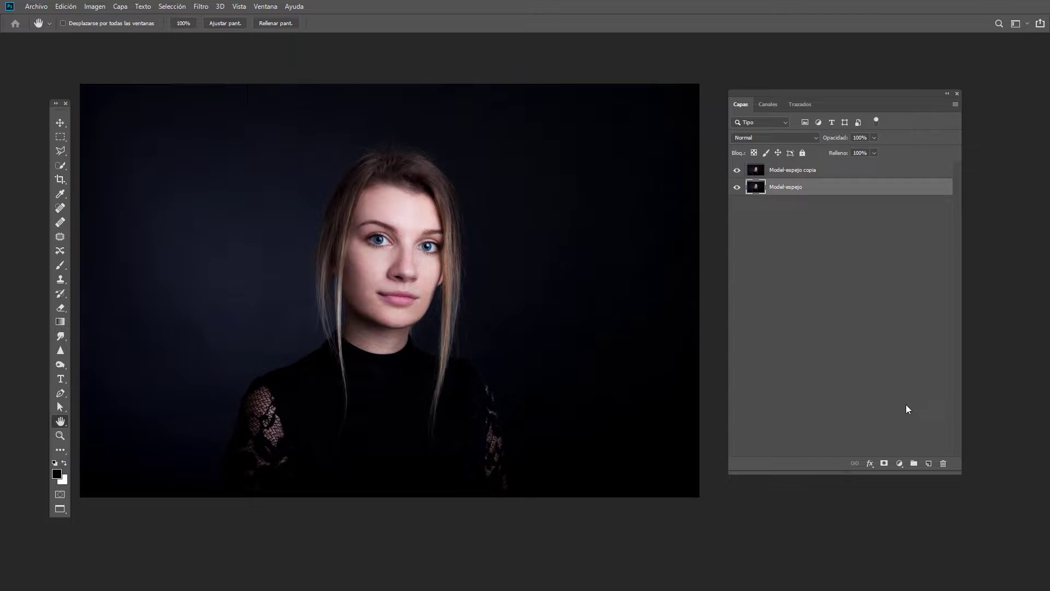
{"action": "left_click", "coordinate": [899, 465]}
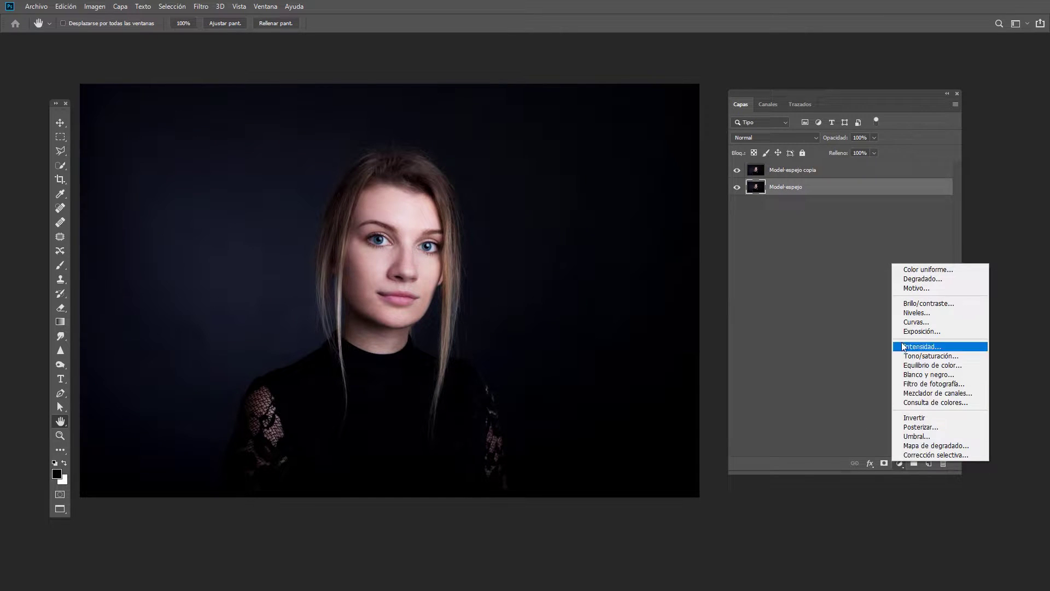
Add a black (000000) solid colour fill layer, then select Model-espejo copia
{"action": "left_click", "coordinate": [915, 271]}
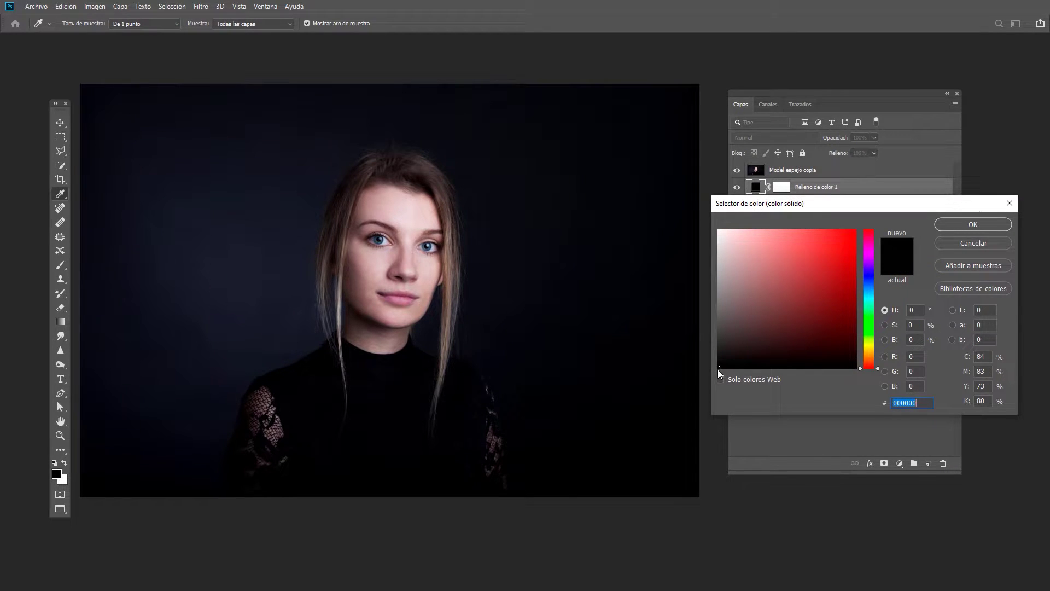
{"action": "left_click_drag", "start_coordinate": [720, 365], "coordinate": [716, 369]}
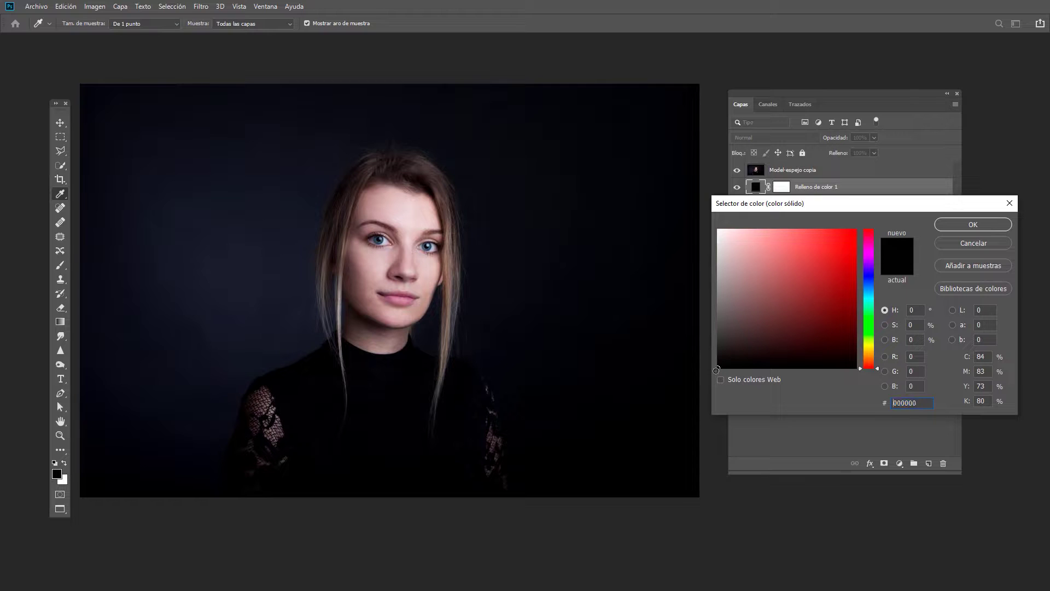
{"action": "left_click", "coordinate": [960, 225]}
{"action": "key", "text": "h"}
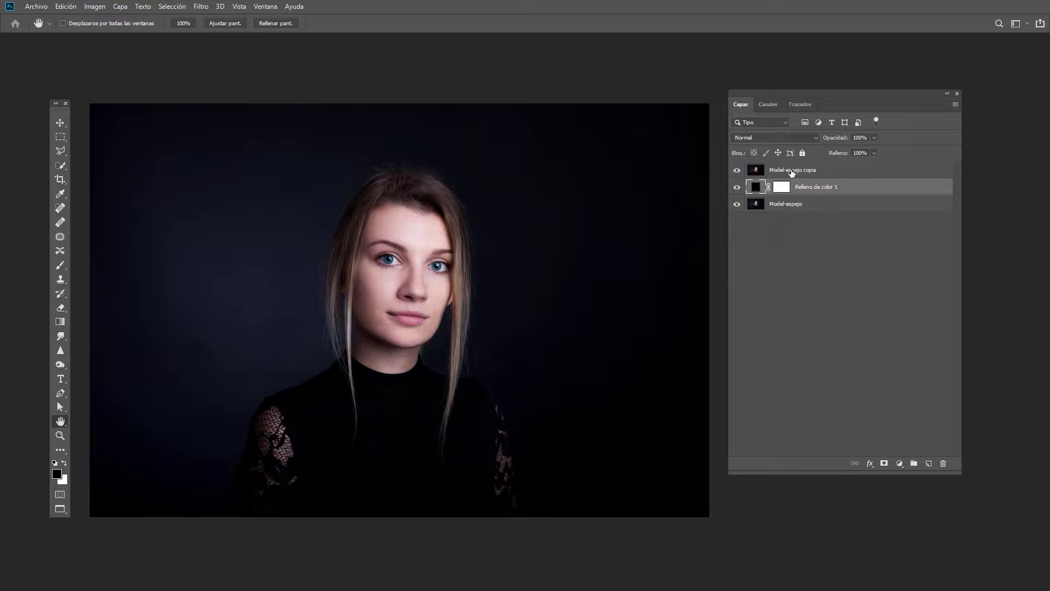
{"action": "left_click", "coordinate": [792, 171]}
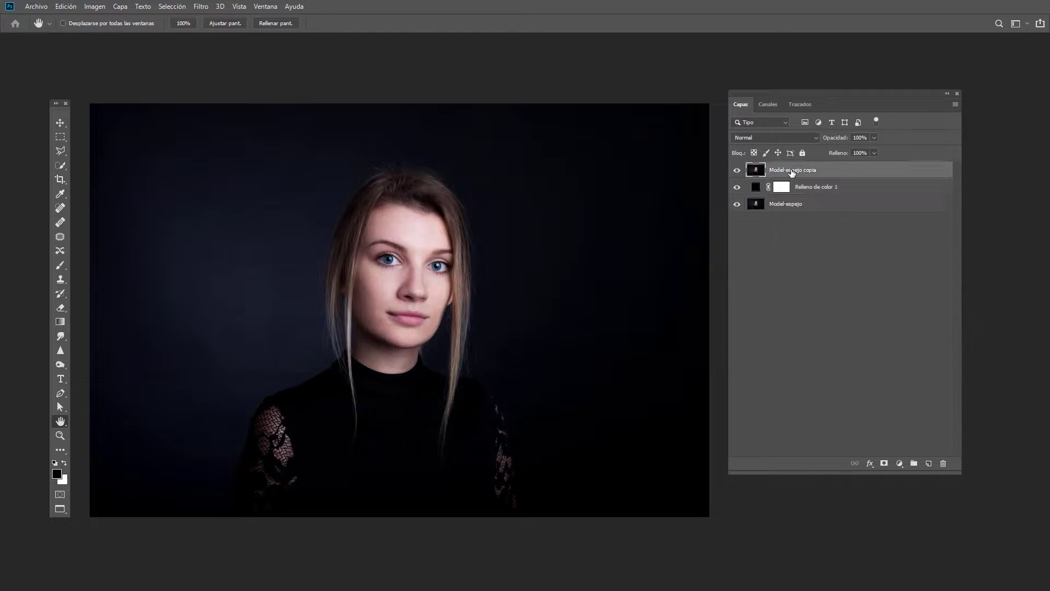
Cut a full-height left strip of the copy onto Capa 1 and hide it
{"action": "left_click", "coordinate": [63, 138]}
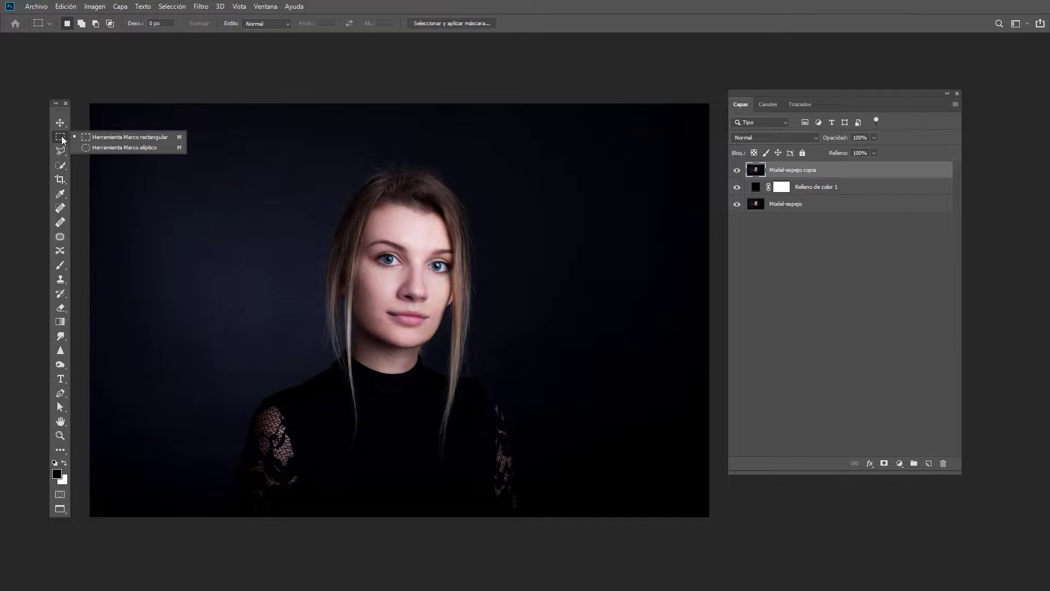
{"action": "left_click", "coordinate": [63, 139]}
{"action": "left_click_drag", "start_coordinate": [85, 90], "coordinate": [171, 521]}
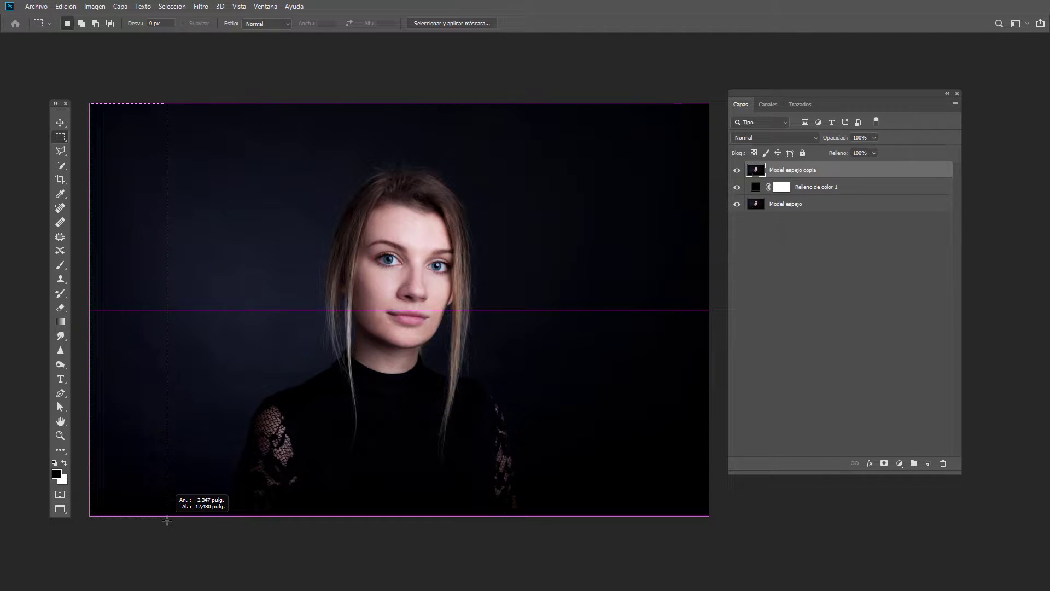
{"action": "left_click_drag", "start_coordinate": [172, 520], "coordinate": [166, 520]}
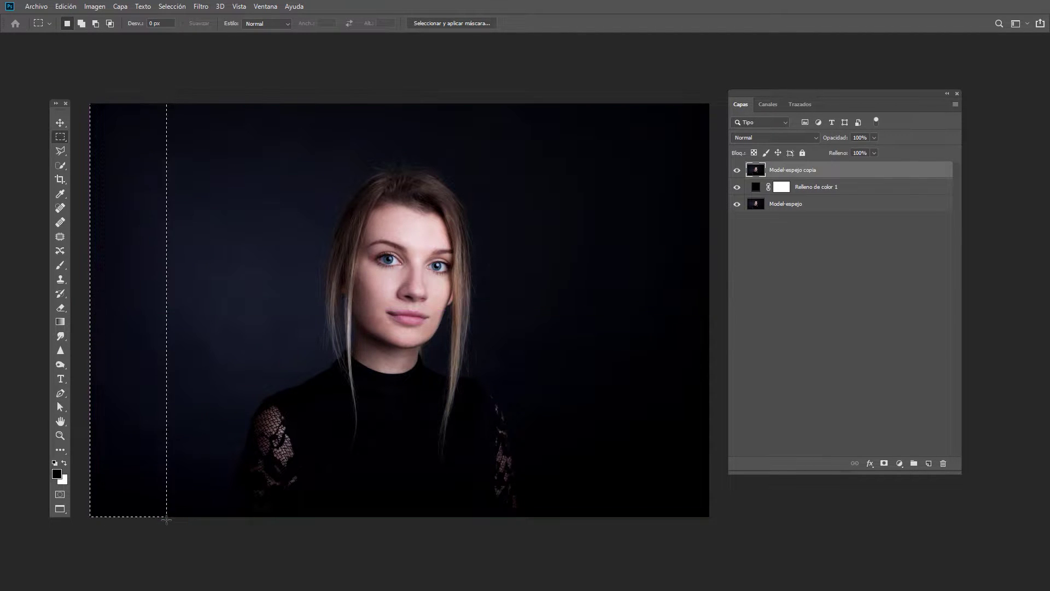
{"action": "right_click", "coordinate": [121, 339]}
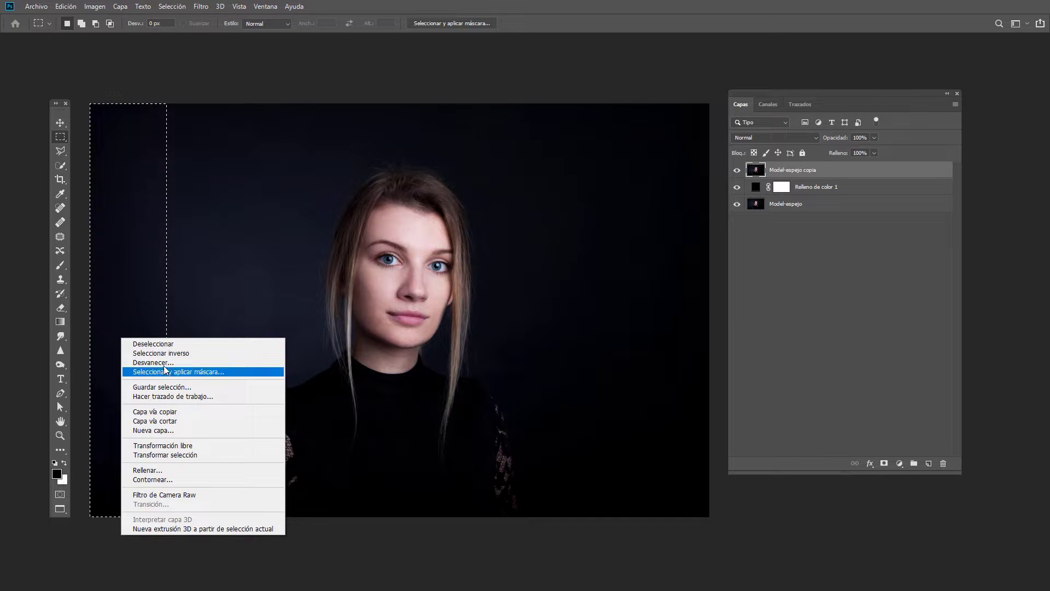
{"action": "left_click", "coordinate": [163, 421]}
{"action": "left_click", "coordinate": [737, 170]}
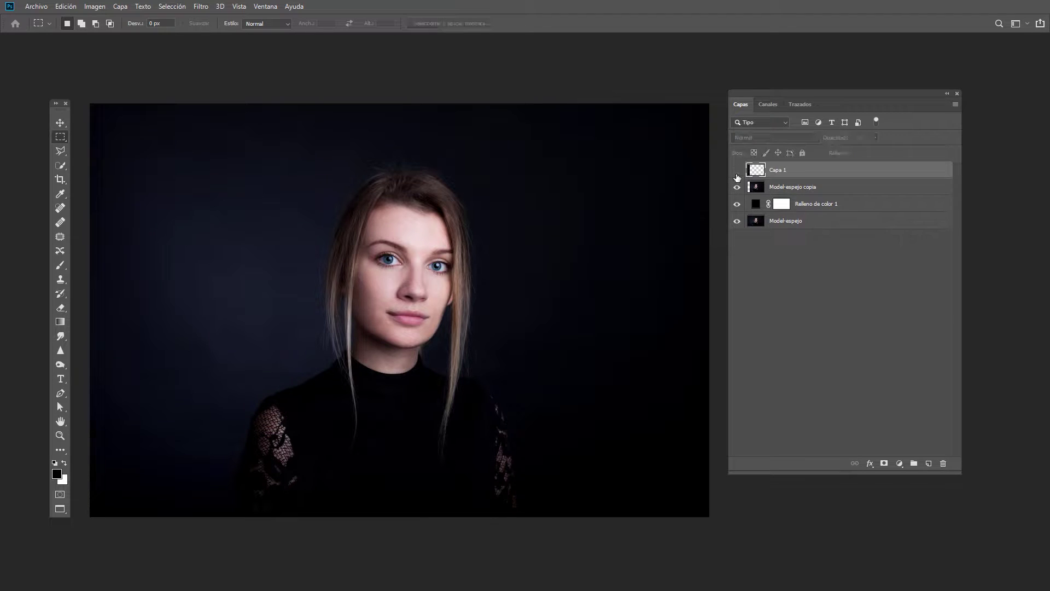
Select the next full-height strip to the right on Model-espejo copia
{"action": "left_click", "coordinate": [802, 188]}
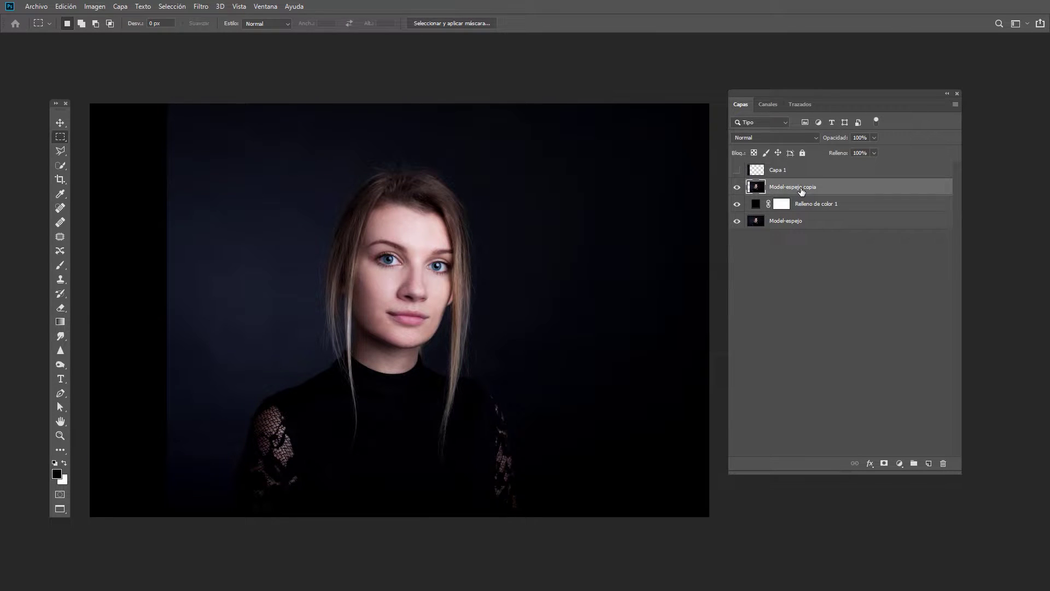
{"action": "left_click_drag", "start_coordinate": [170, 104], "coordinate": [240, 521]}
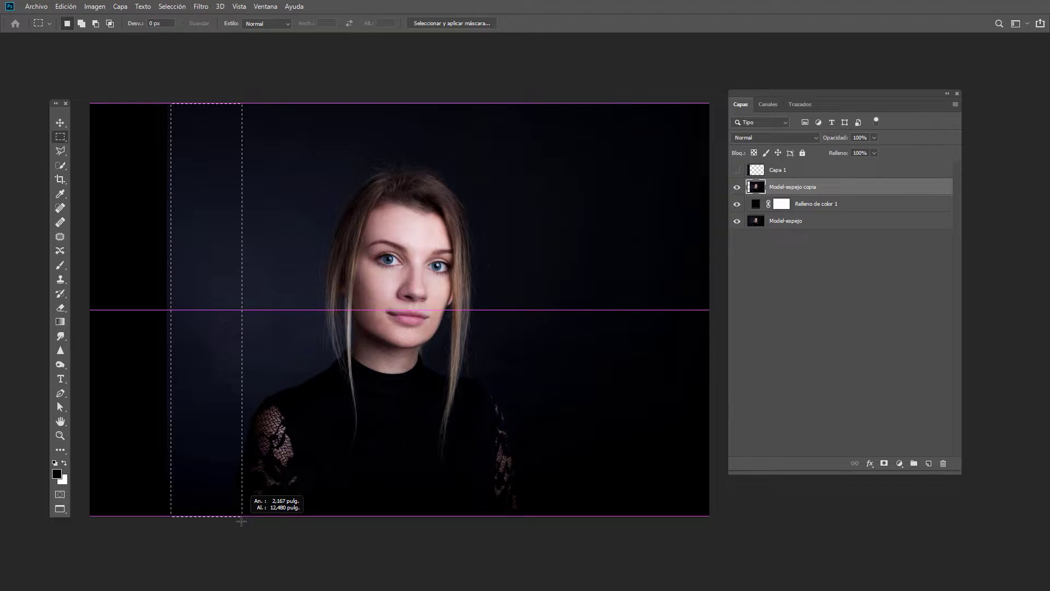
{"action": "left_click_drag", "start_coordinate": [240, 522], "coordinate": [243, 520]}
{"action": "key", "text": "ctrl+semicolon"}
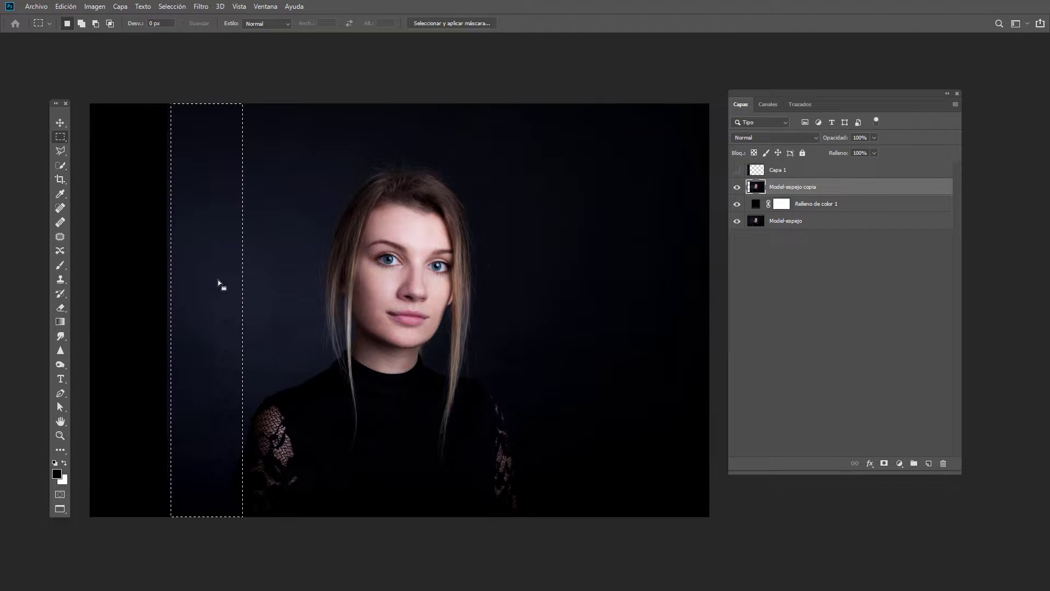
{"action": "right_click", "coordinate": [220, 283]}
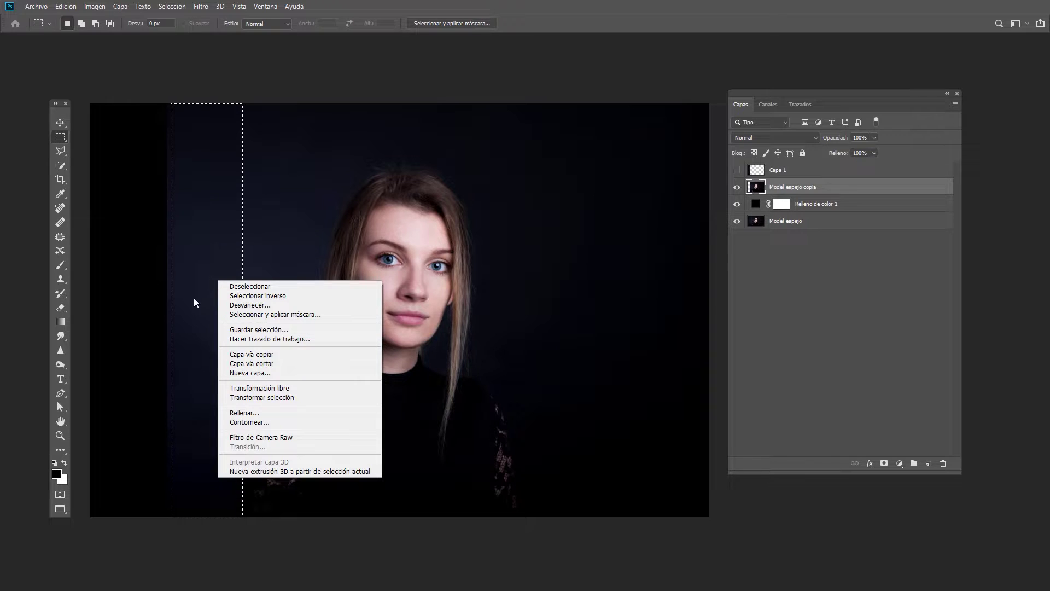
Cut the second strip onto Capa 2, then revert that cut
{"action": "left_click", "coordinate": [271, 366]}
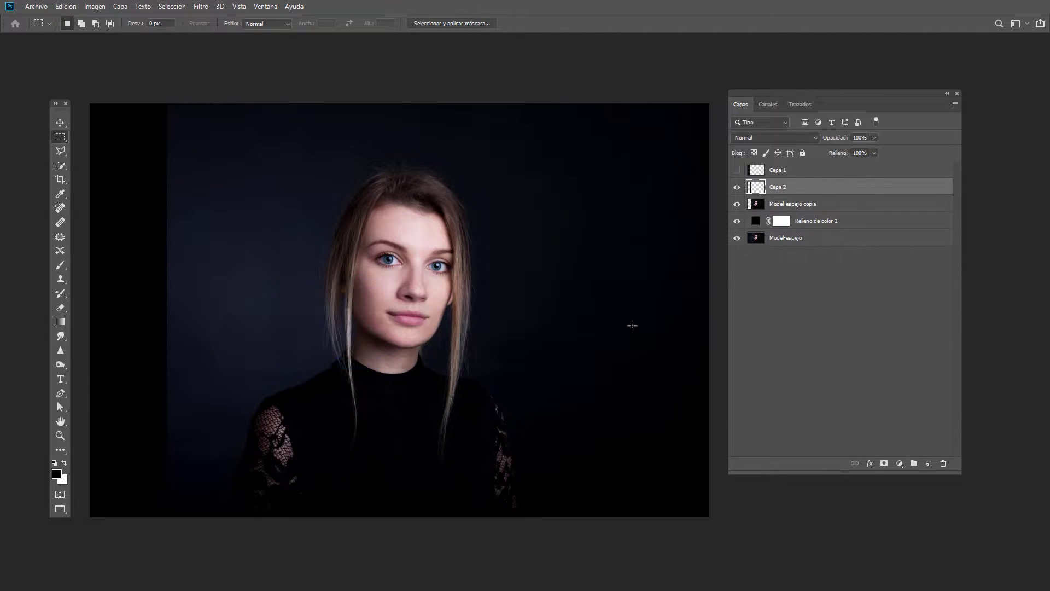
{"action": "left_click", "coordinate": [736, 188]}
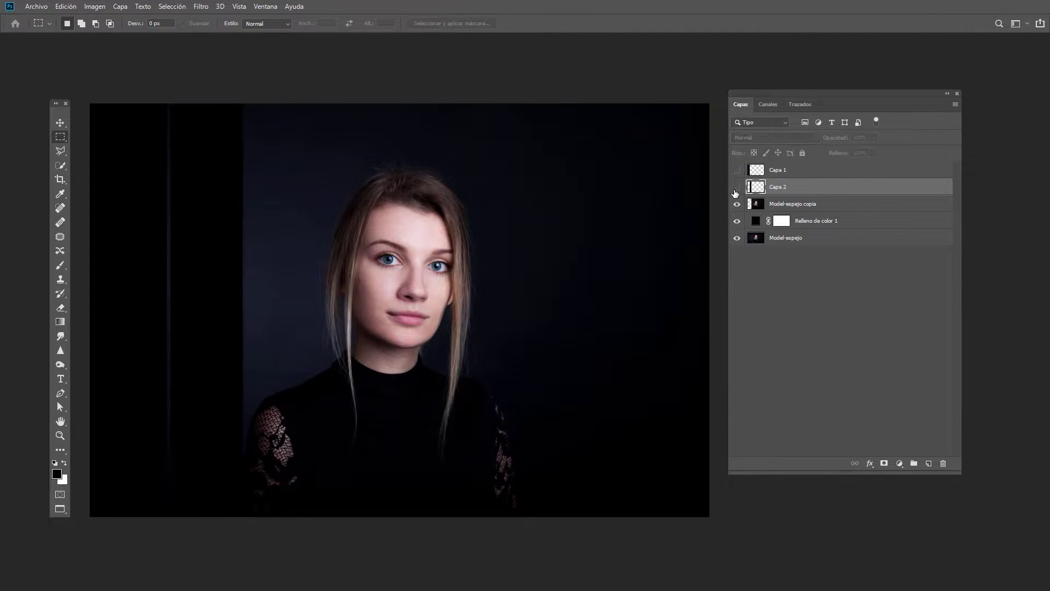
{"action": "left_click", "coordinate": [779, 206]}
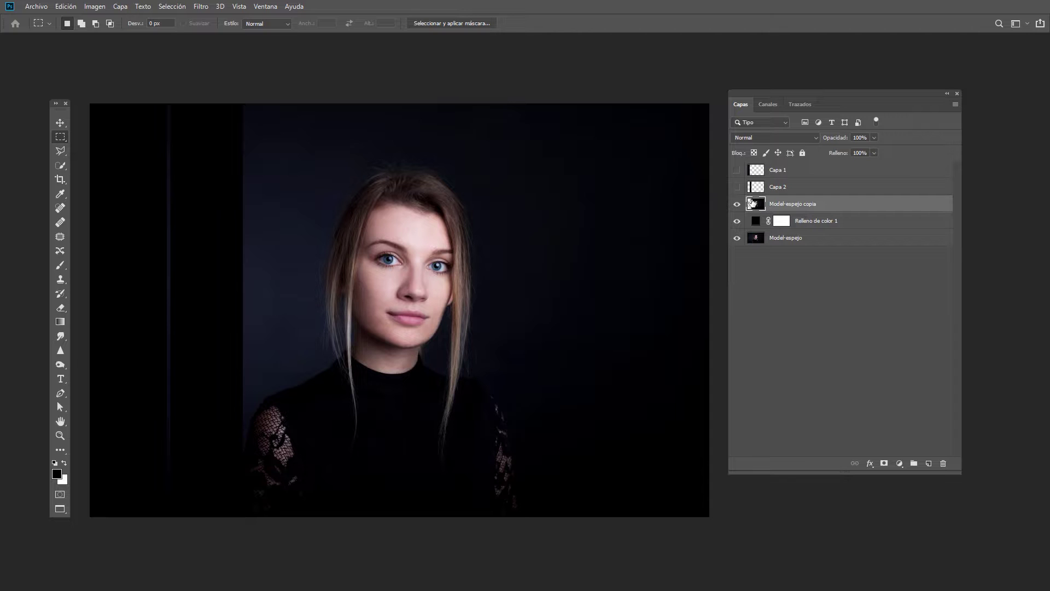
{"action": "left_click", "coordinate": [736, 187]}
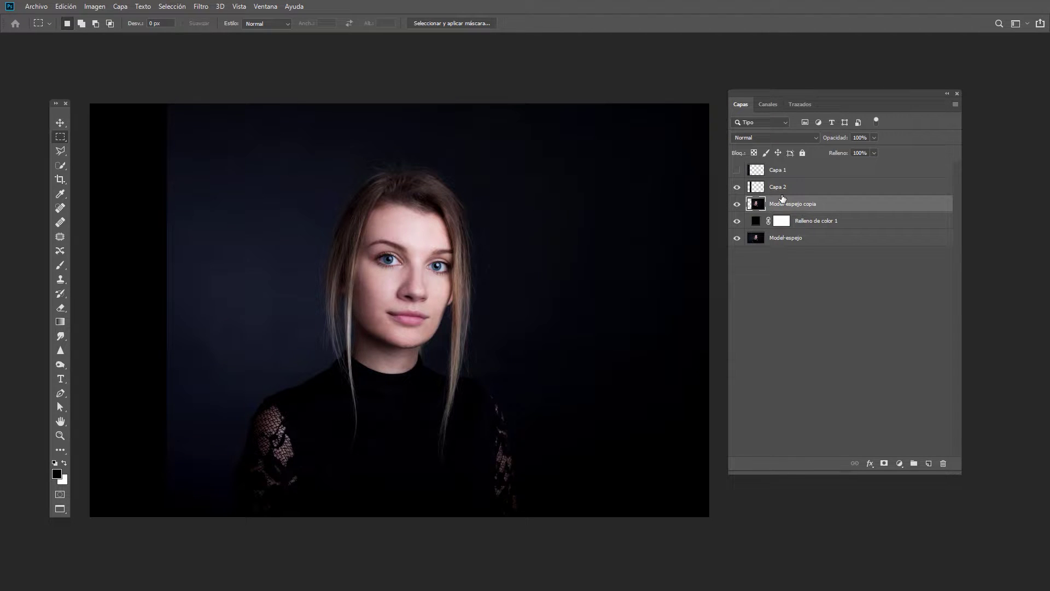
{"action": "key", "text": "ctrl+e"}
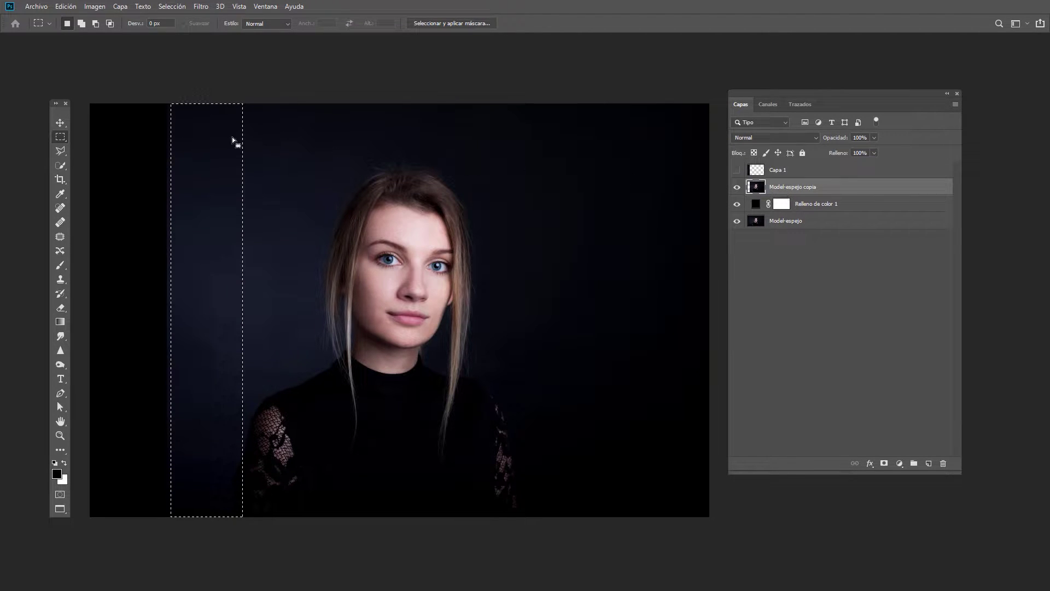
Recut the second strip onto hidden Capa 2 and select the third strip
{"action": "left_click_drag", "start_coordinate": [166, 89], "coordinate": [241, 528]}
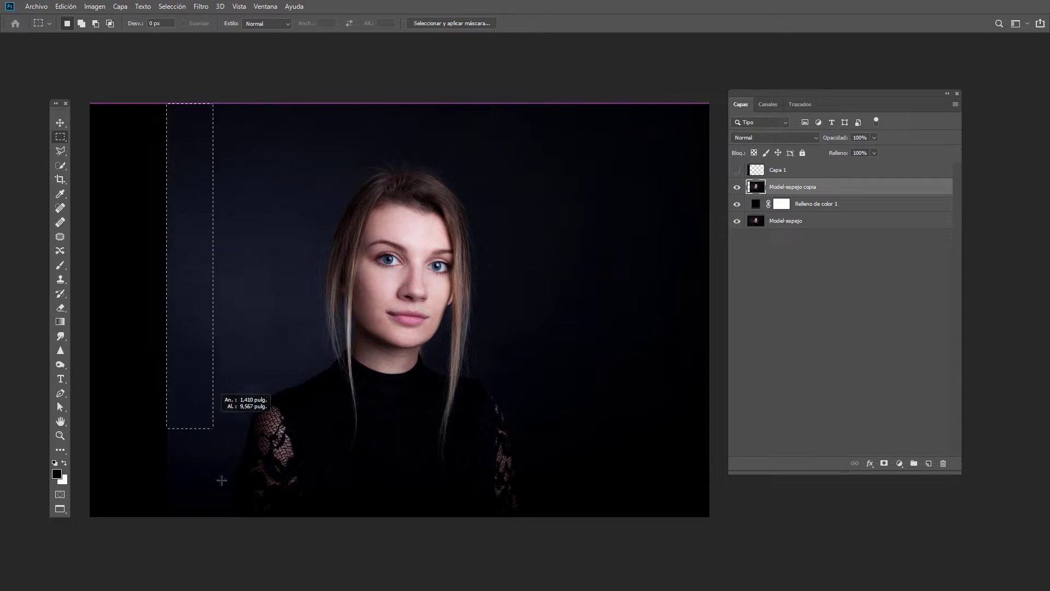
{"action": "right_click", "coordinate": [217, 411]}
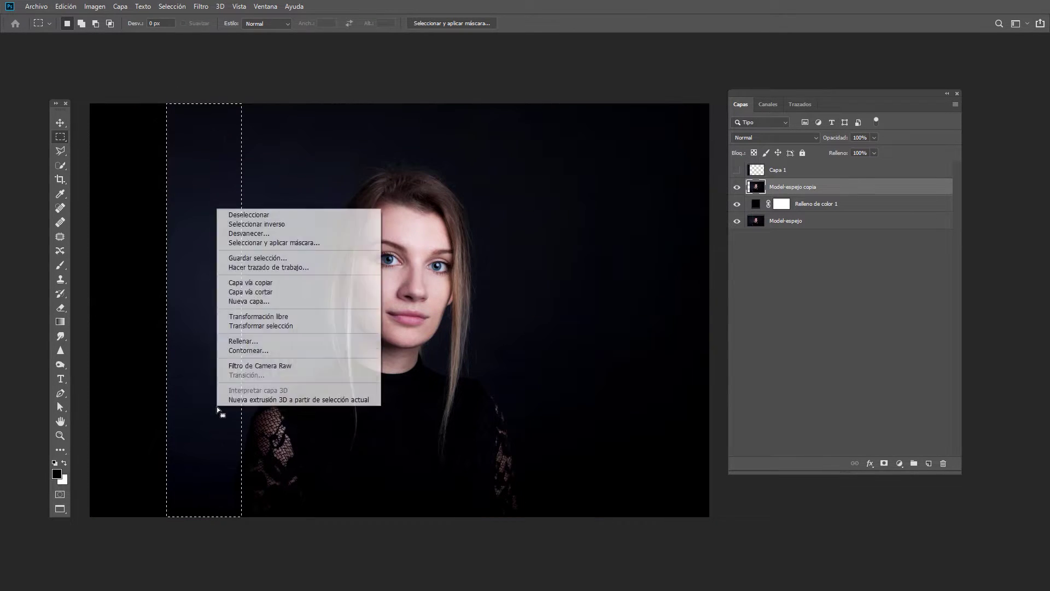
{"action": "left_click", "coordinate": [257, 292]}
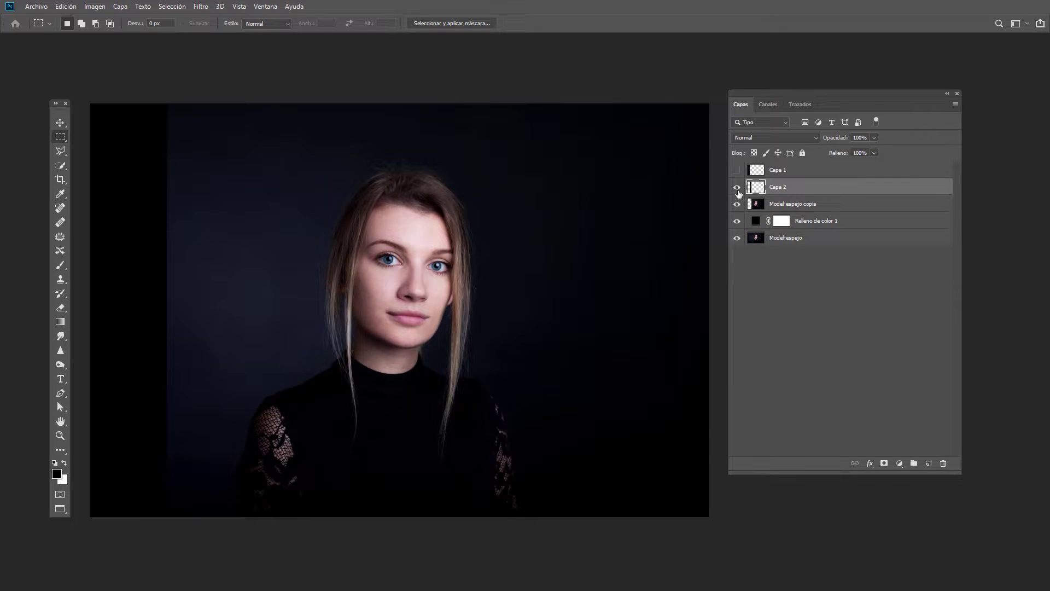
{"action": "left_click", "coordinate": [737, 187]}
{"action": "left_click", "coordinate": [813, 208]}
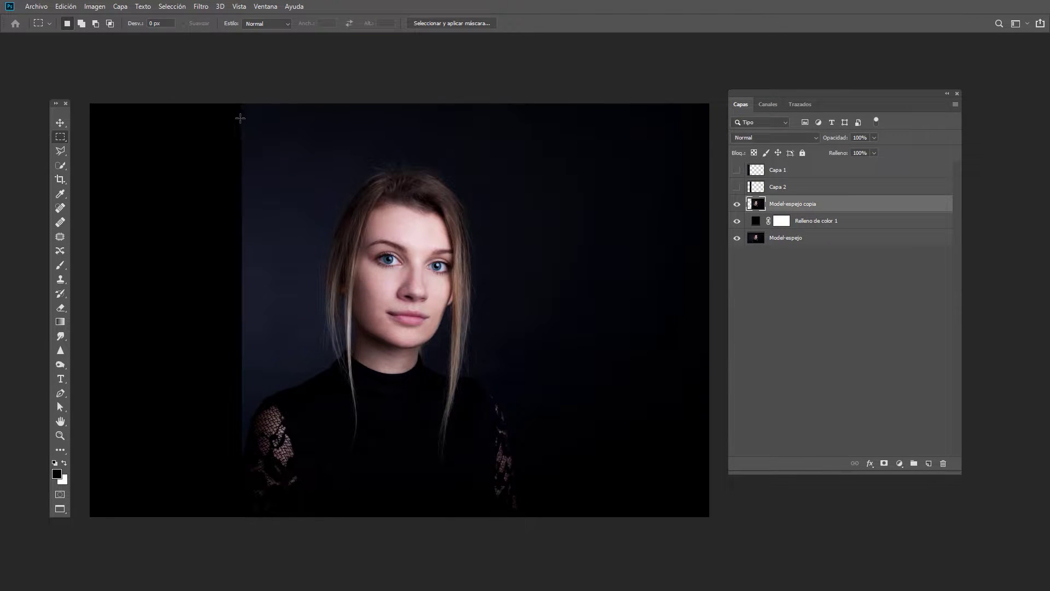
{"action": "left_click_drag", "start_coordinate": [236, 114], "coordinate": [329, 548]}
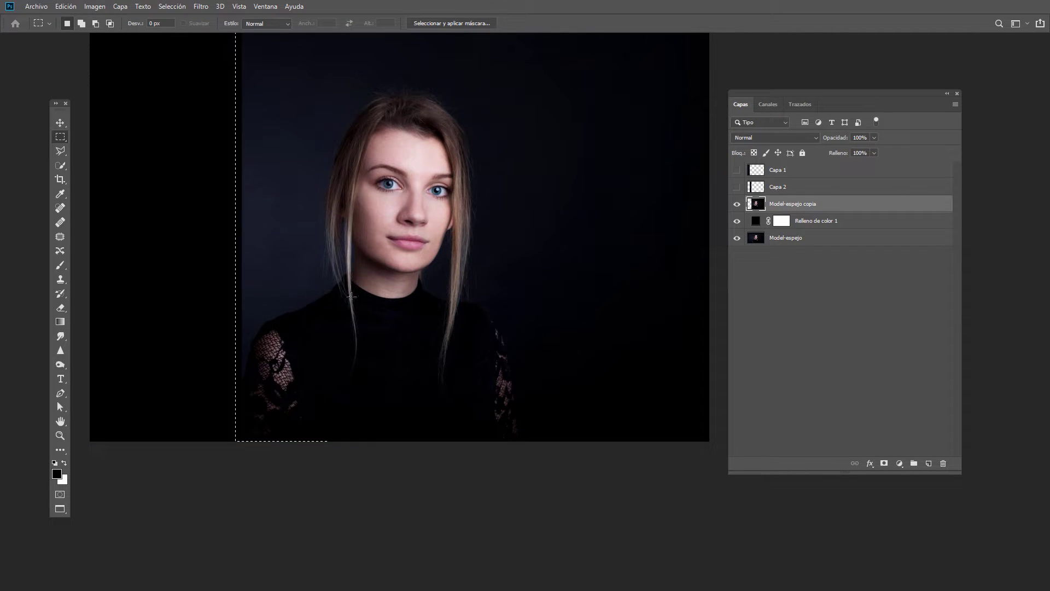
{"action": "mouse_move", "coordinate": [363, 251]}
{"action": "left_mouse_down"}
{"action": "mouse_move", "coordinate": [359, 404]}
{"action": "mouse_move", "coordinate": [363, 380]}
{"action": "left_mouse_up"}
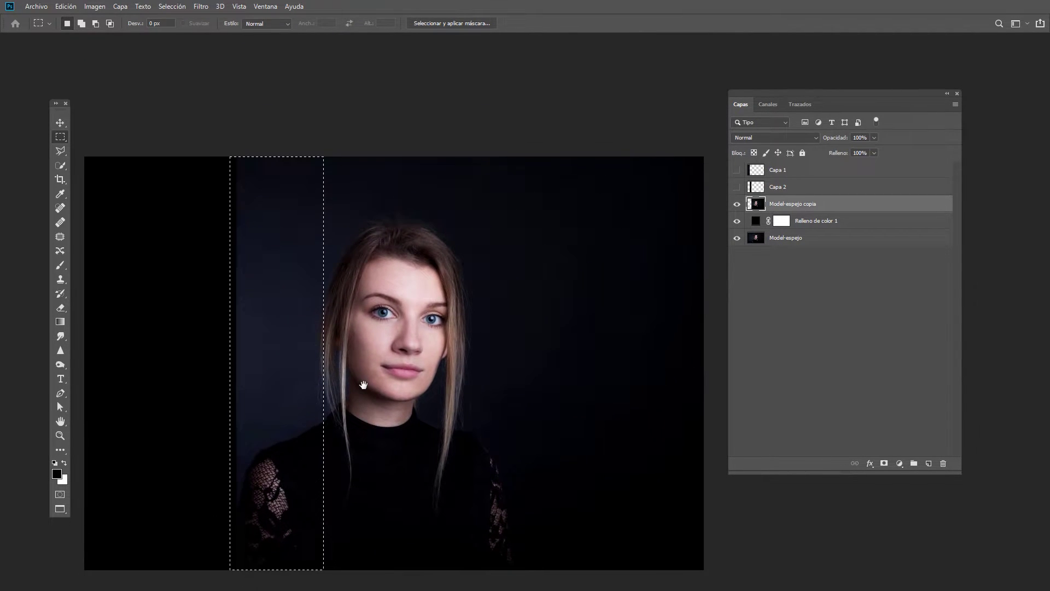
{"action": "right_click", "coordinate": [276, 315]}
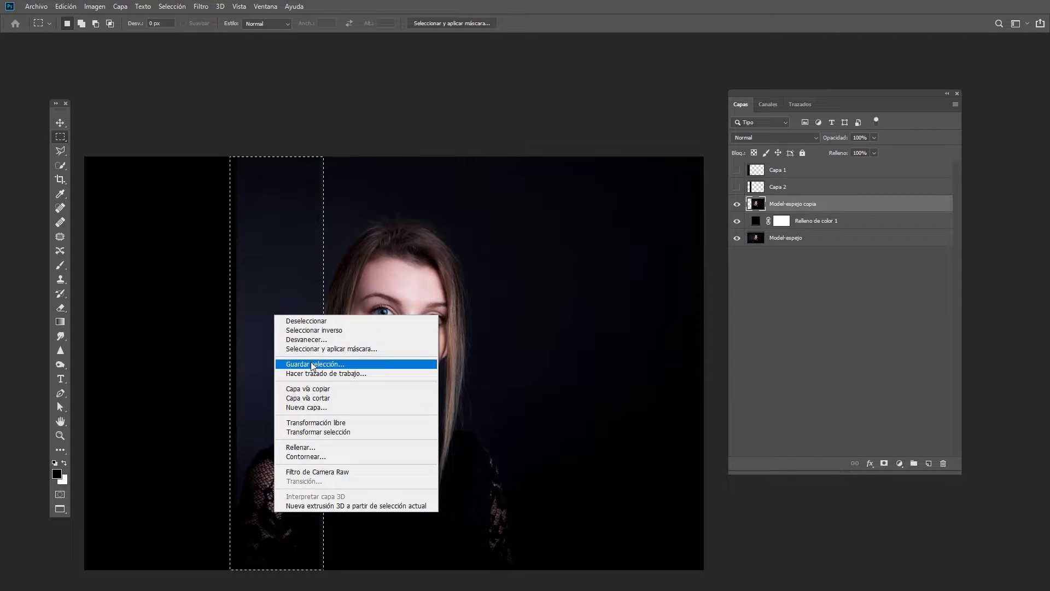
Cut the next two strips onto hidden layers Capa 3 and Capa 4
{"action": "left_click", "coordinate": [352, 398]}
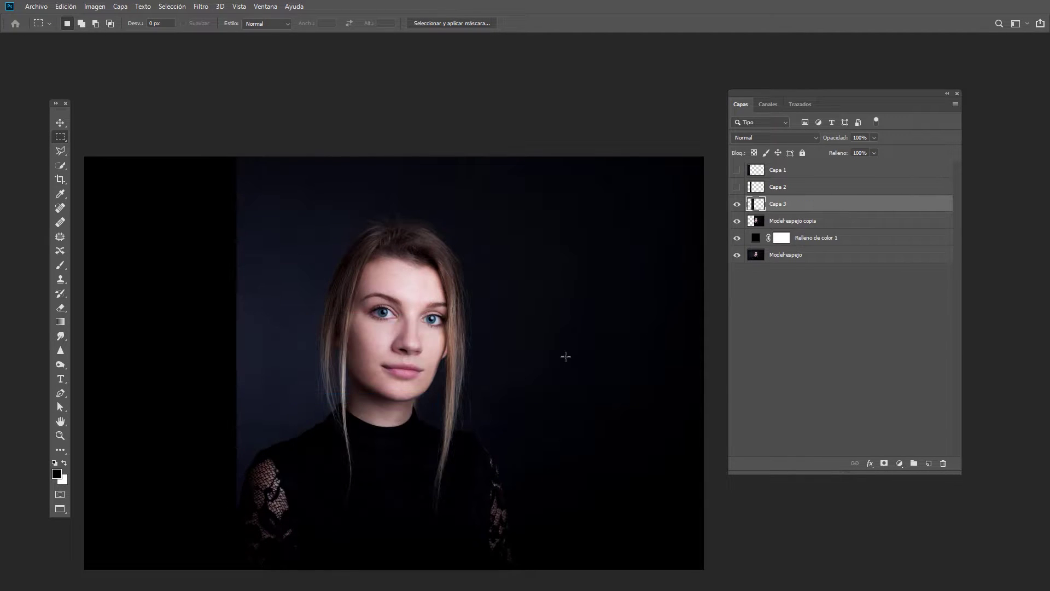
{"action": "left_click", "coordinate": [736, 205]}
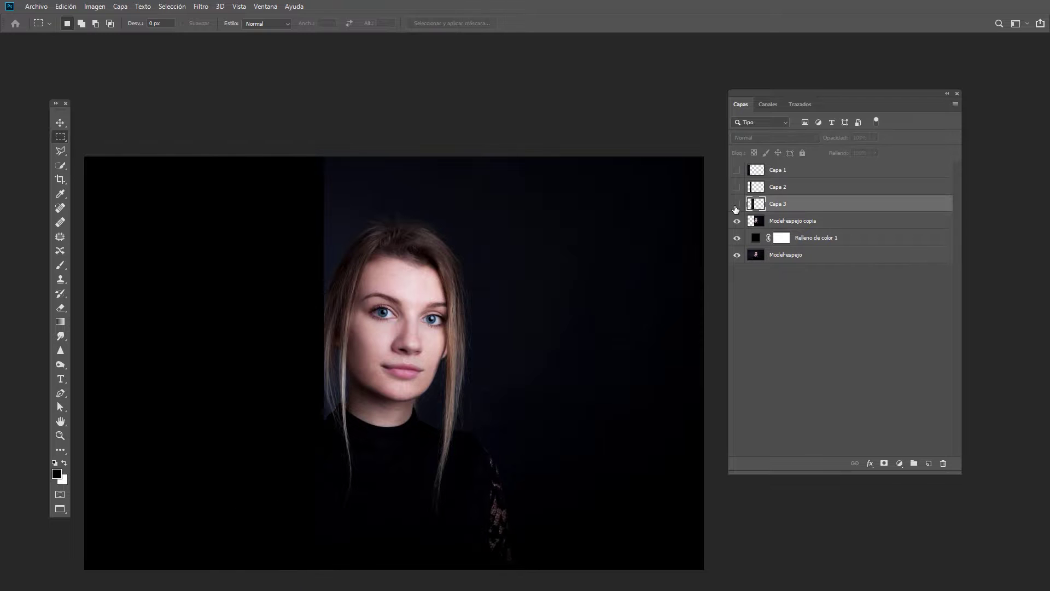
{"action": "left_click", "coordinate": [769, 223]}
{"action": "left_click_drag", "start_coordinate": [317, 152], "coordinate": [404, 554]}
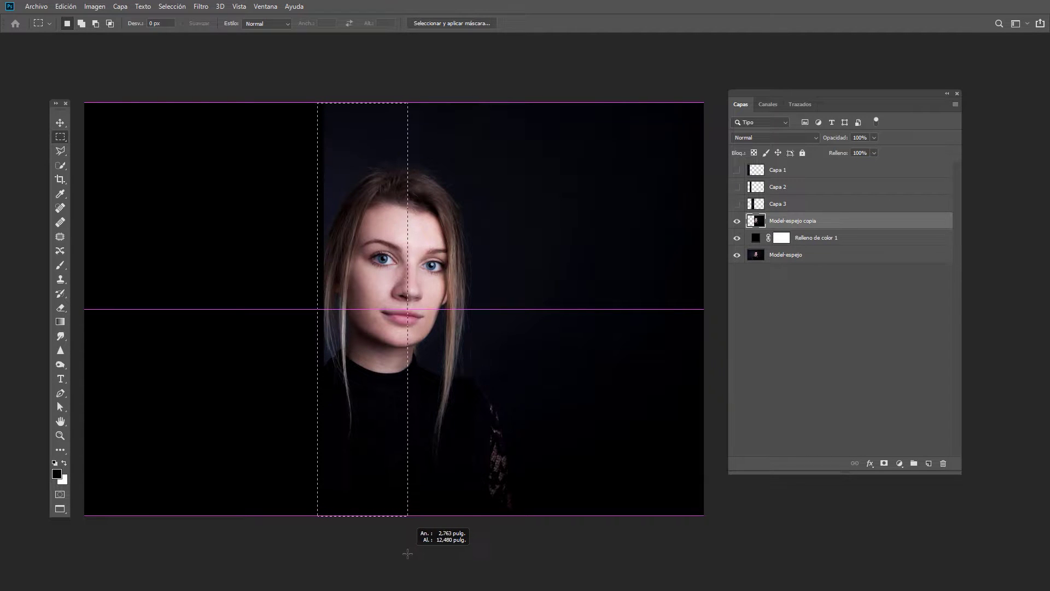
{"action": "left_click_drag", "start_coordinate": [403, 554], "coordinate": [406, 547]}
{"action": "key", "text": "ctrl+semicolon"}
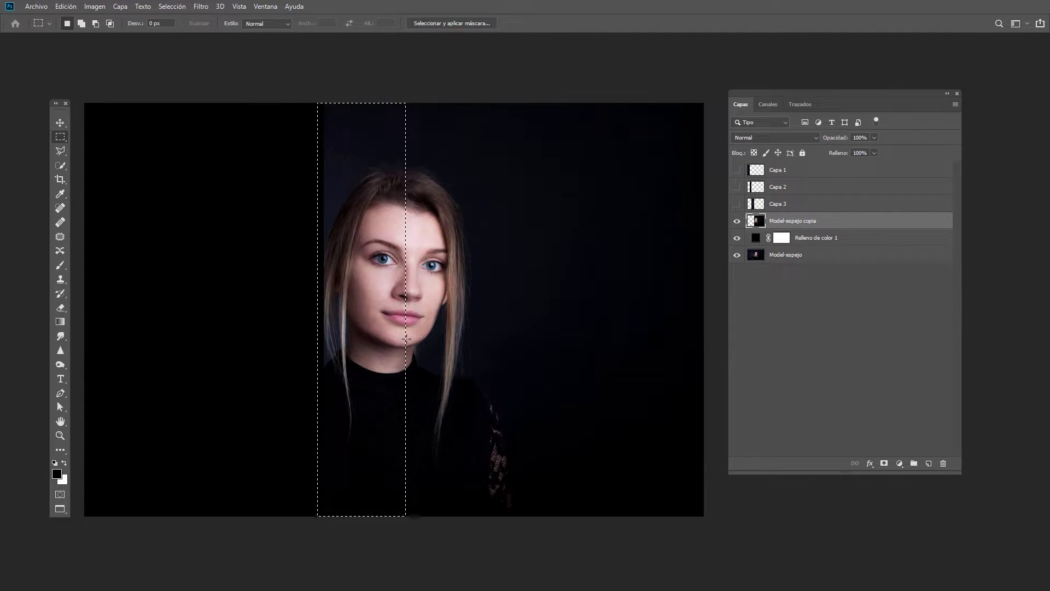
{"action": "right_click", "coordinate": [371, 264]}
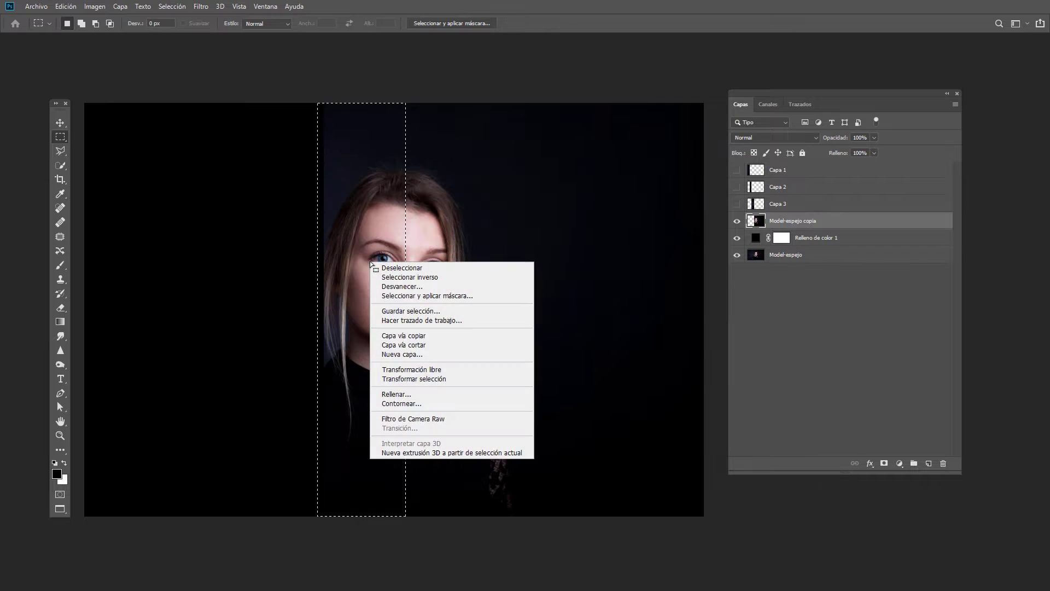
{"action": "left_click", "coordinate": [414, 343]}
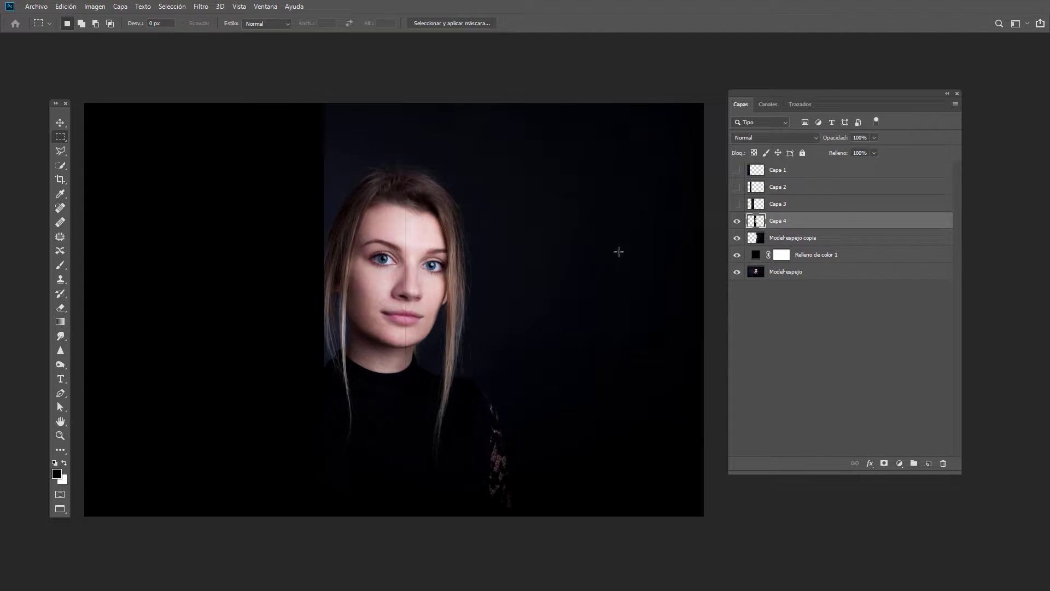
{"action": "left_click", "coordinate": [736, 221]}
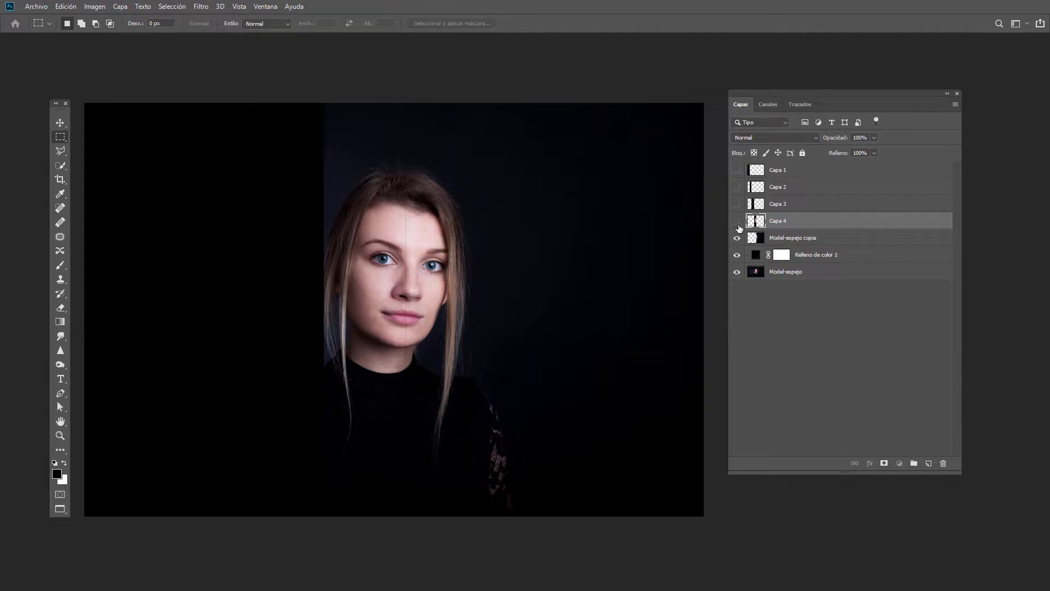
Cut the following full-height strip onto hidden layer Capa 5
{"action": "left_click", "coordinate": [777, 238]}
{"action": "scroll", "coordinate": [463, 235], "scroll_direction": "up", "scroll_amount": 1}
{"action": "scroll", "coordinate": [438, 191], "scroll_direction": "right", "scroll_amount": 1}
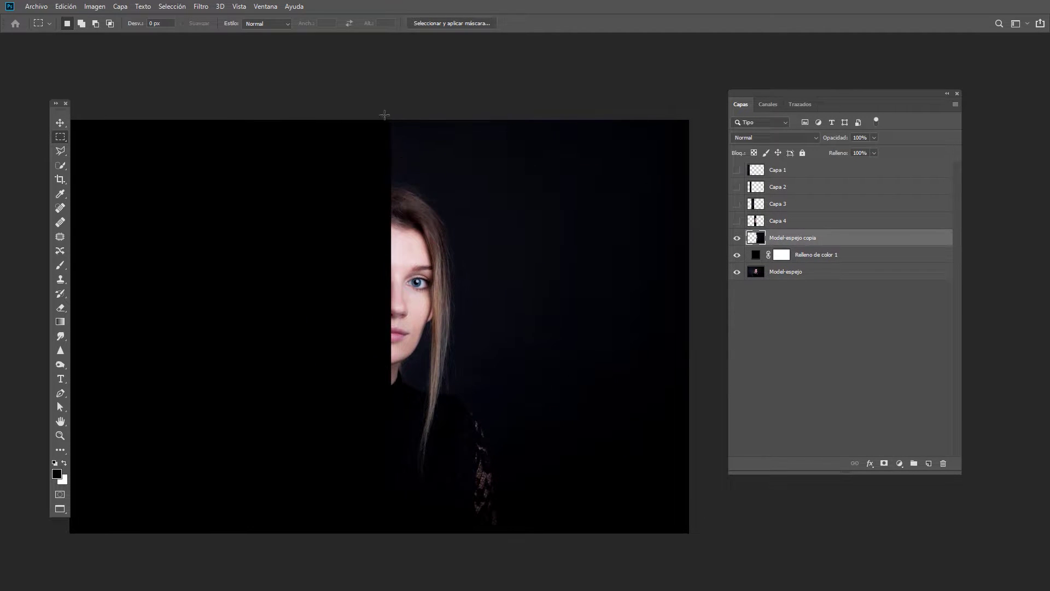
{"action": "left_click_drag", "start_coordinate": [385, 115], "coordinate": [440, 527]}
{"action": "key", "text": "ctrl+d"}
{"action": "left_click_drag", "start_coordinate": [388, 119], "coordinate": [442, 541]}
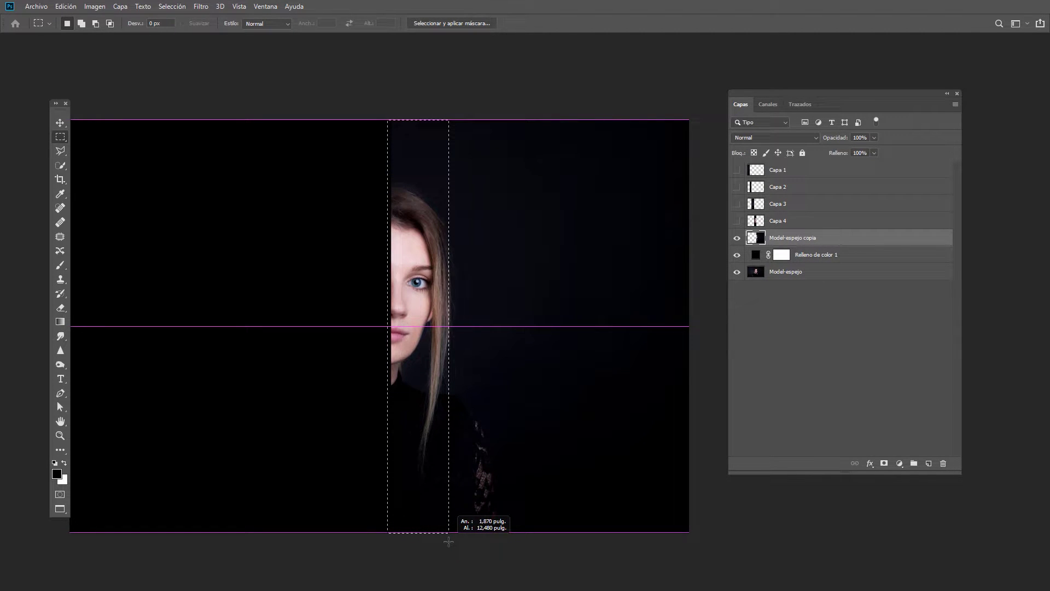
{"action": "left_click_drag", "start_coordinate": [442, 541], "coordinate": [450, 542]}
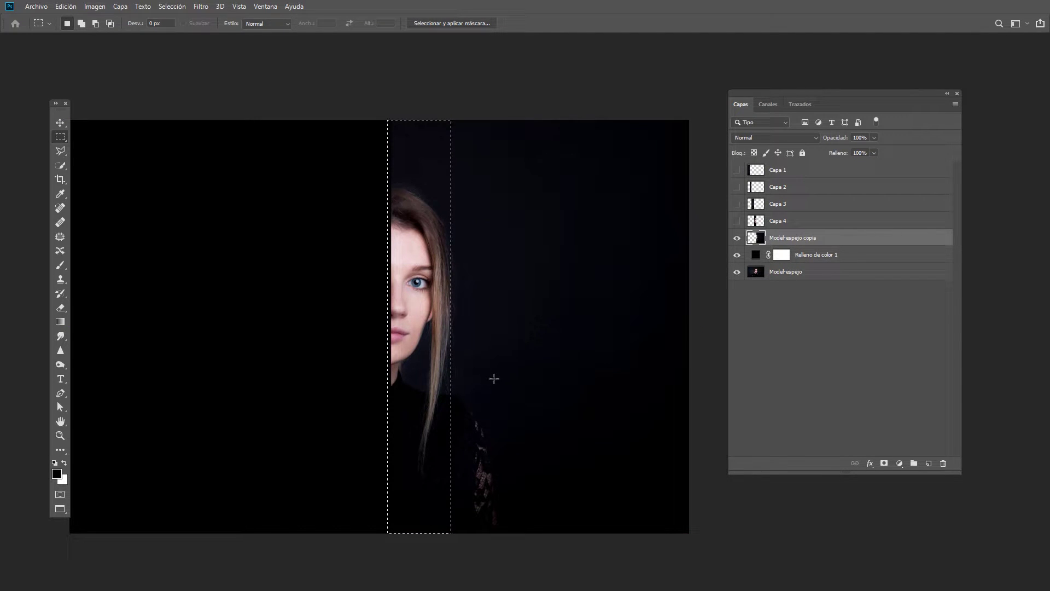
{"action": "right_click", "coordinate": [422, 188]}
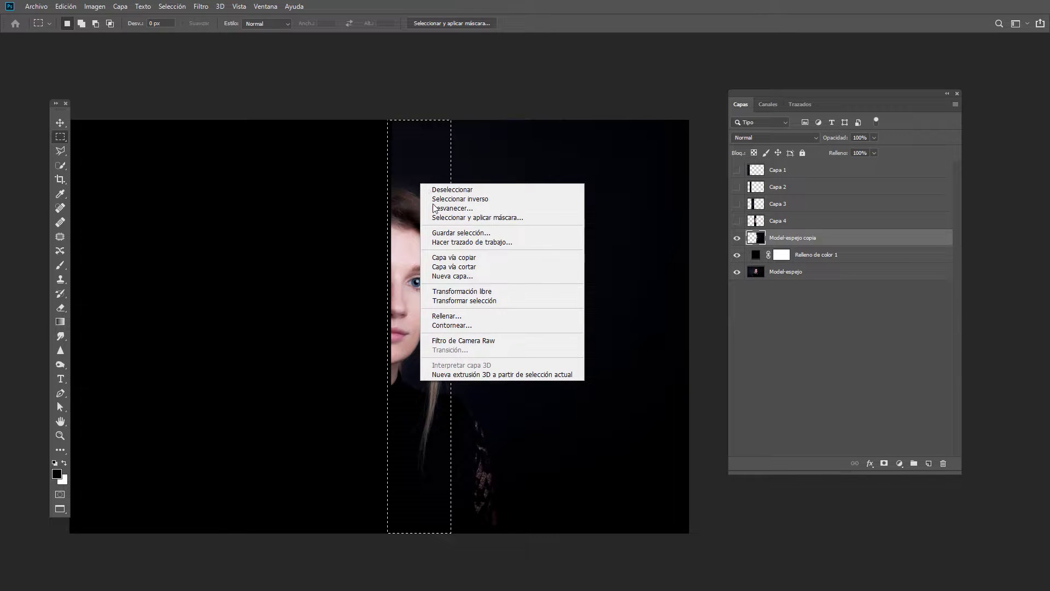
{"action": "left_click", "coordinate": [463, 267]}
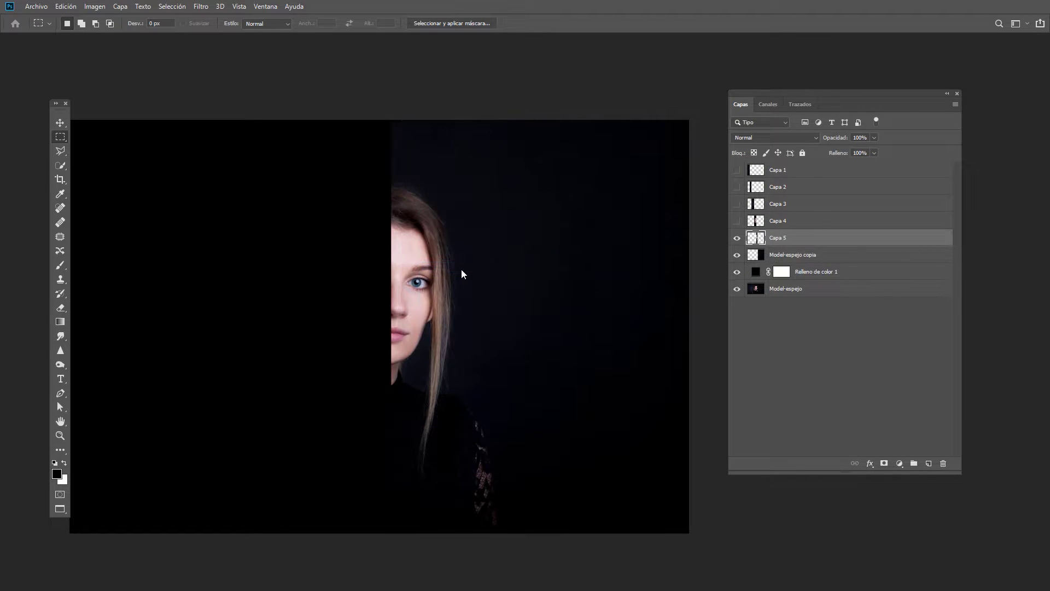
{"action": "left_click", "coordinate": [737, 238]}
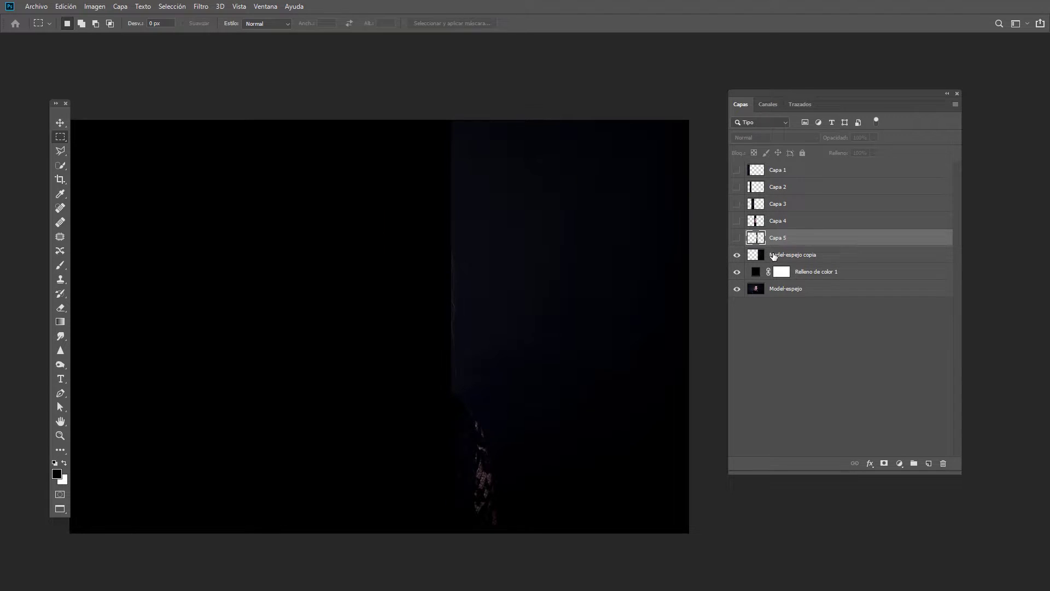
Cut the next strip to the right onto hidden layer Capa 6
{"action": "left_click", "coordinate": [772, 254]}
{"action": "left_click_drag", "start_coordinate": [453, 124], "coordinate": [531, 533]}
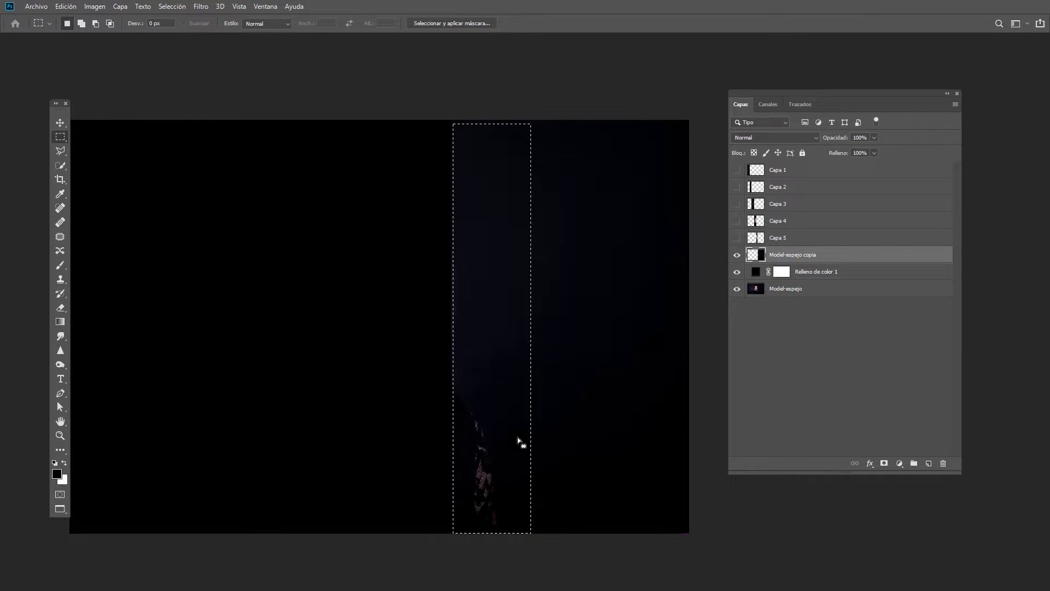
{"action": "right_click", "coordinate": [499, 377]}
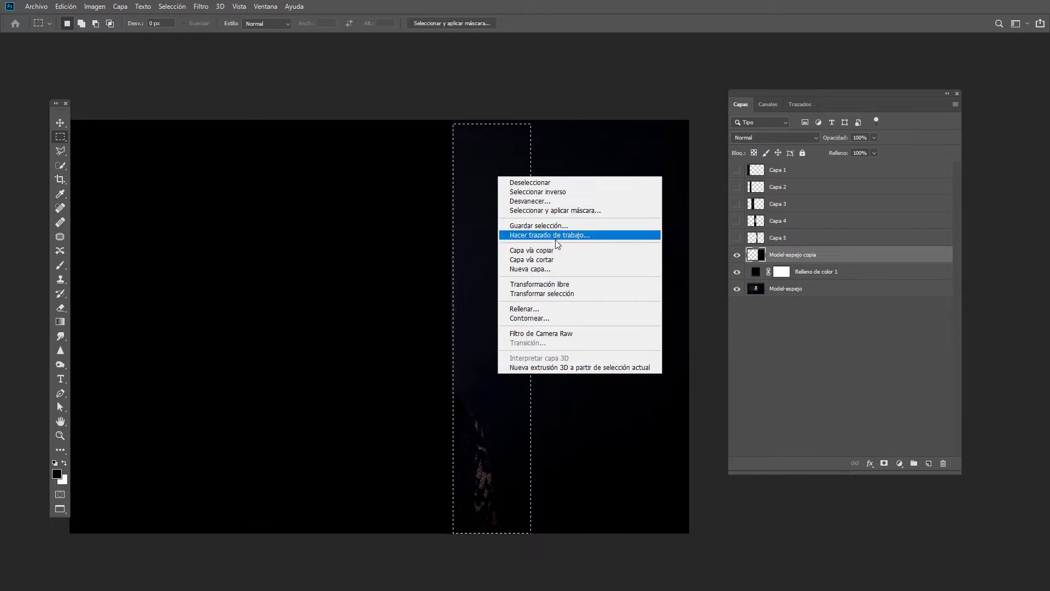
{"action": "left_click", "coordinate": [569, 261]}
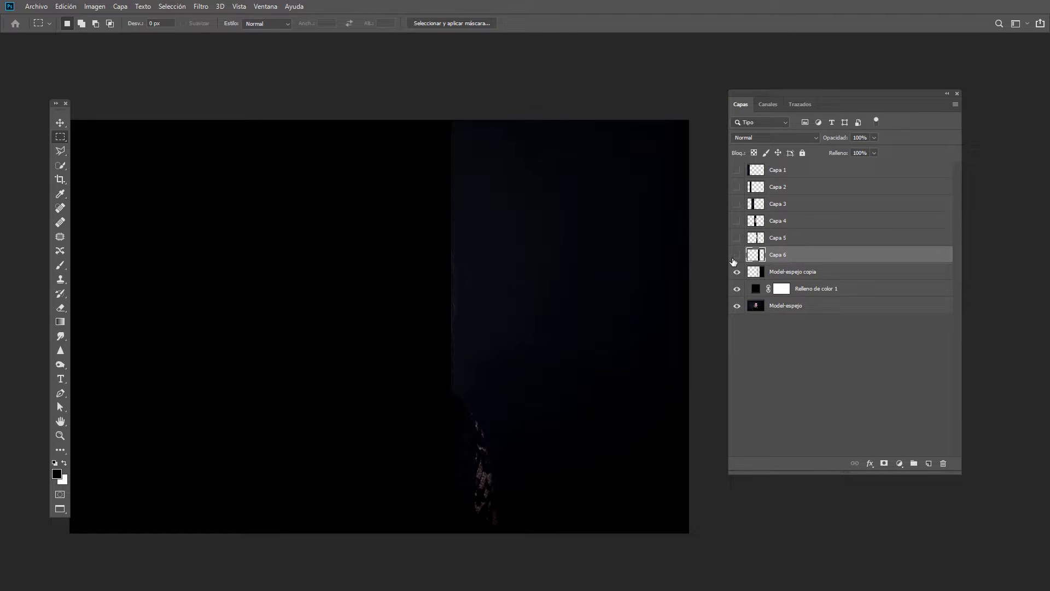
{"action": "left_click", "coordinate": [790, 271]}
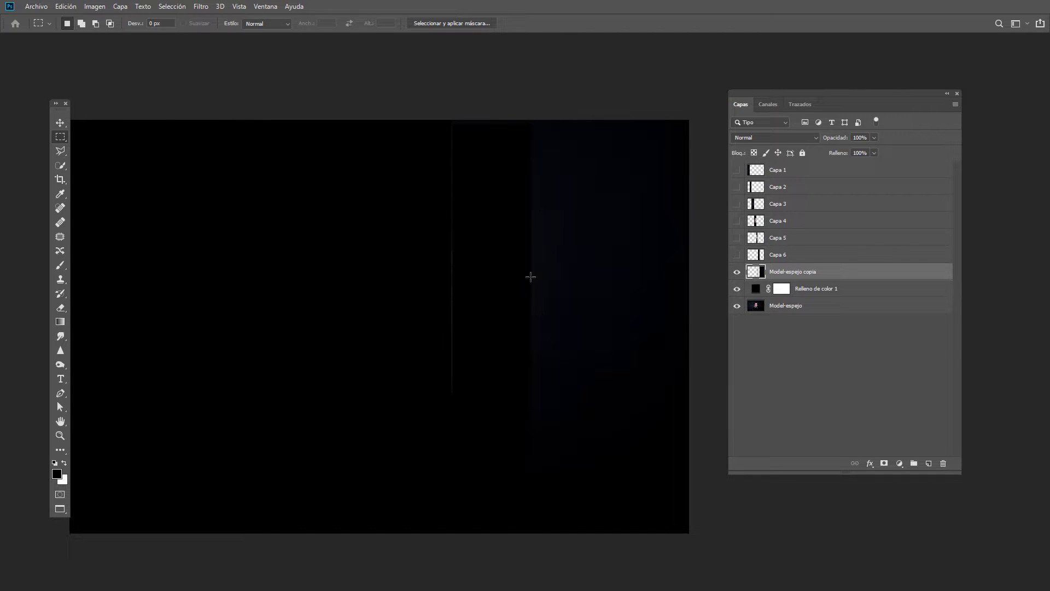
Cut the last full strip onto hidden Capa 7, redoing it after an undo
{"action": "mouse_move", "coordinate": [539, 120]}
{"action": "left_mouse_down"}
{"action": "mouse_move", "coordinate": [620, 542]}
{"action": "mouse_move", "coordinate": [582, 540]}
{"action": "left_mouse_up"}
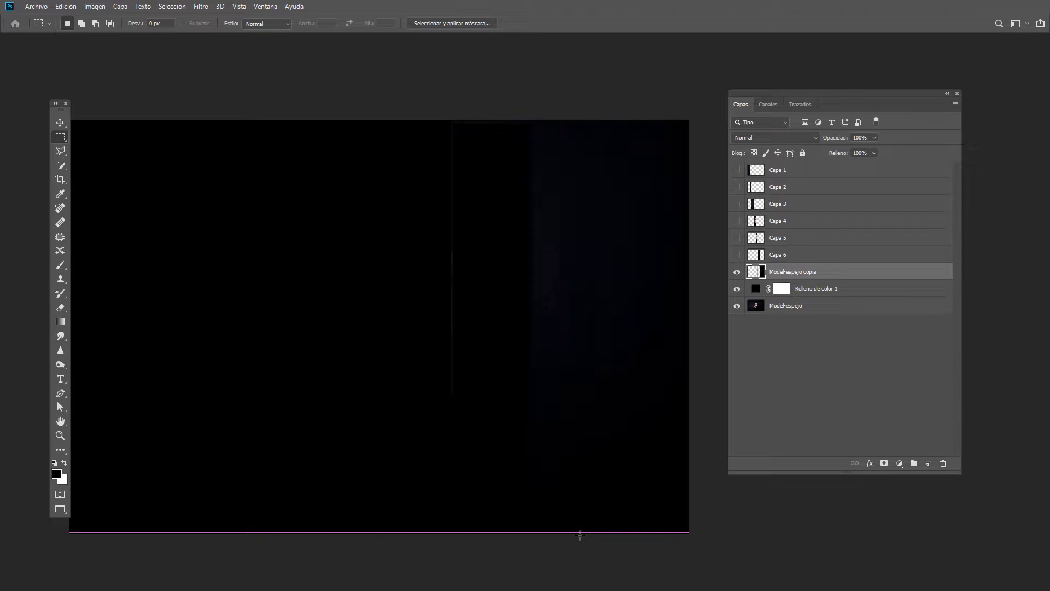
{"action": "right_click", "coordinate": [558, 393]}
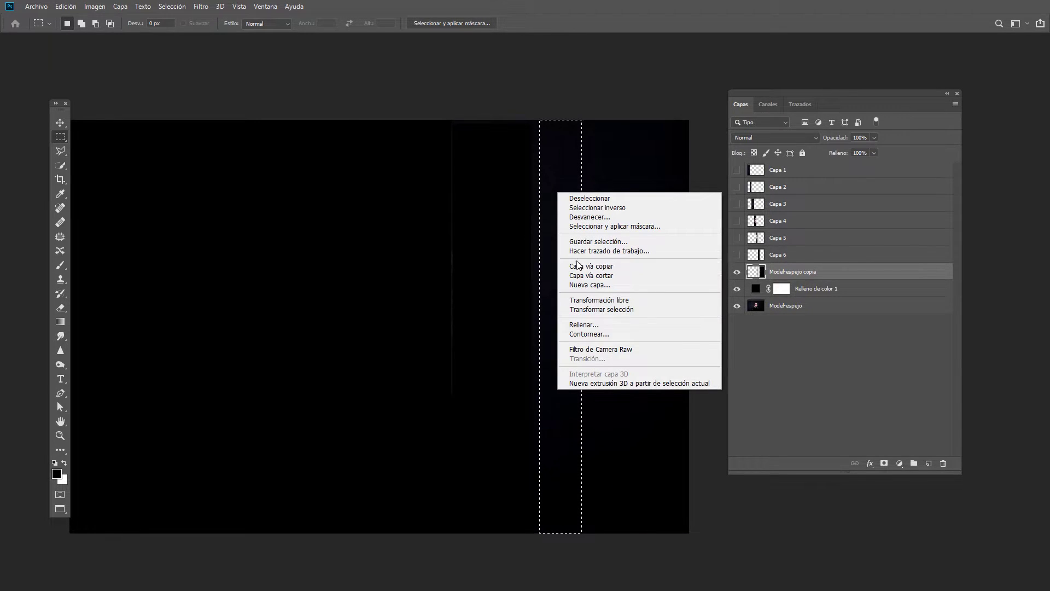
{"action": "left_click", "coordinate": [594, 275]}
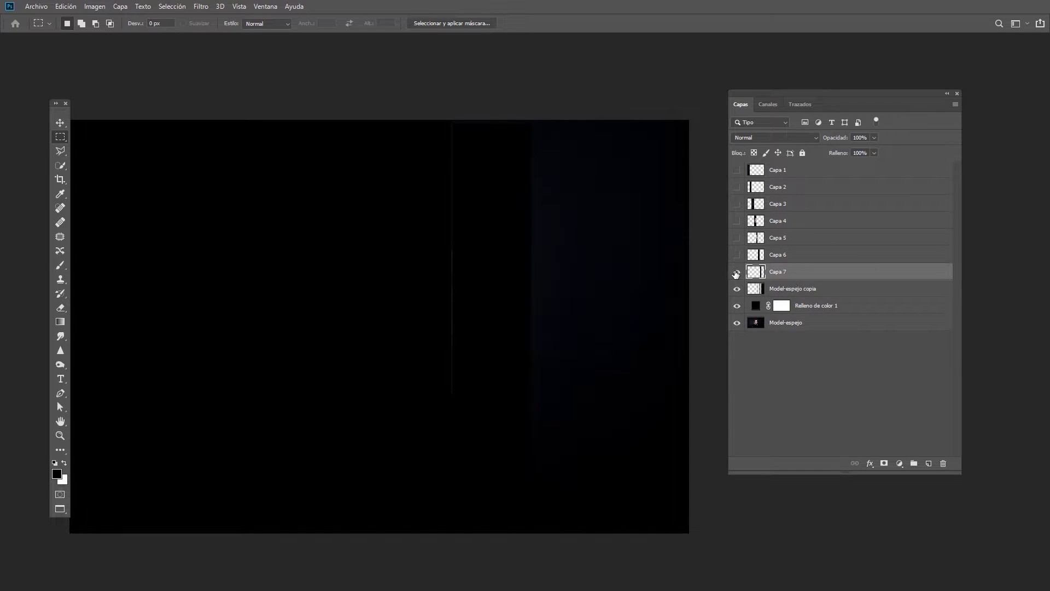
{"action": "left_click", "coordinate": [736, 273]}
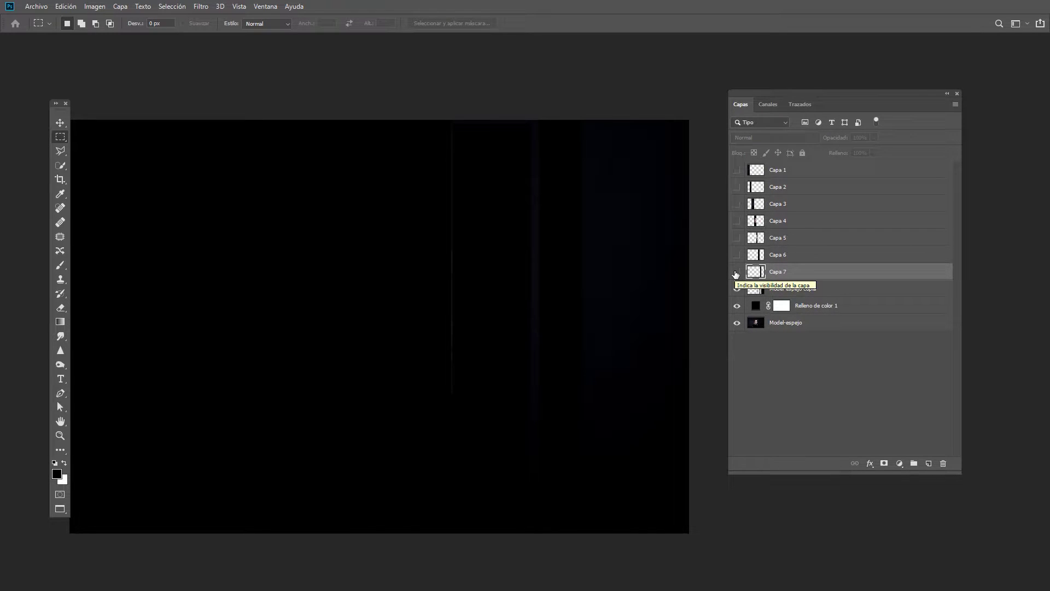
{"action": "key", "text": "ctrl+z"}
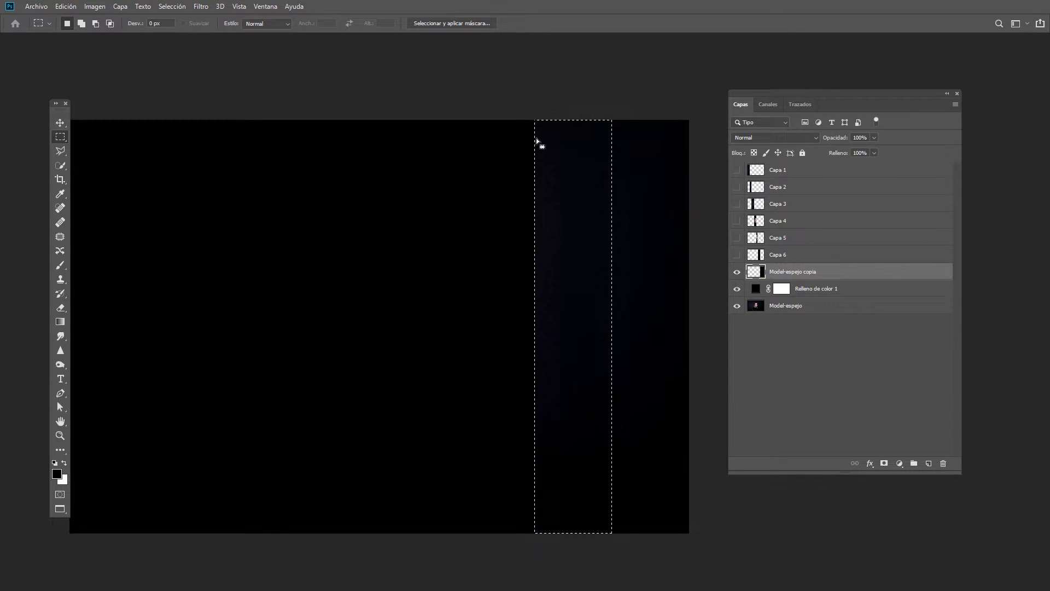
{"action": "left_click", "coordinate": [737, 289]}
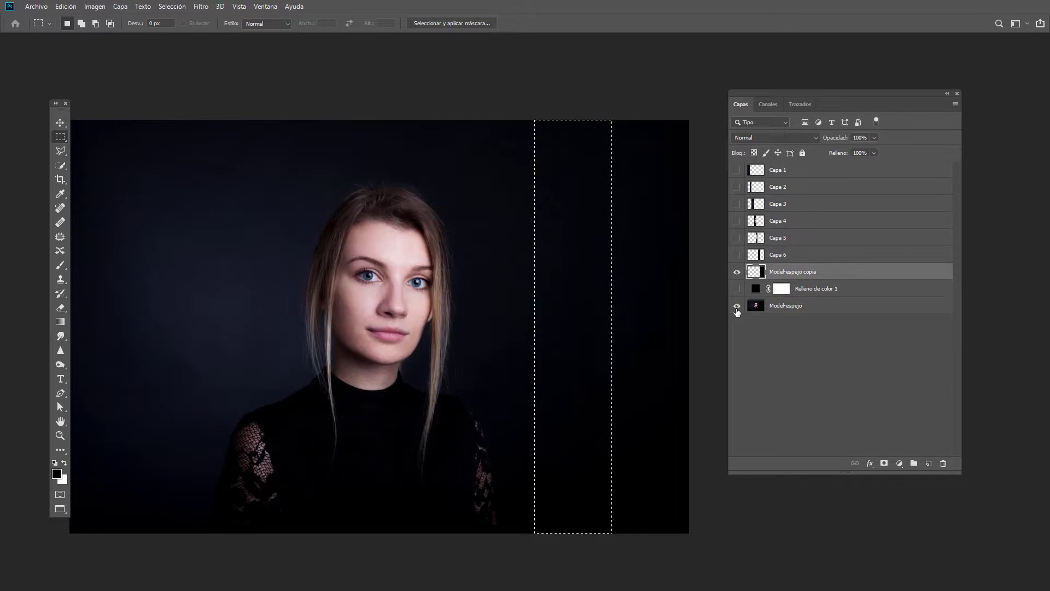
{"action": "right_click", "coordinate": [575, 186]}
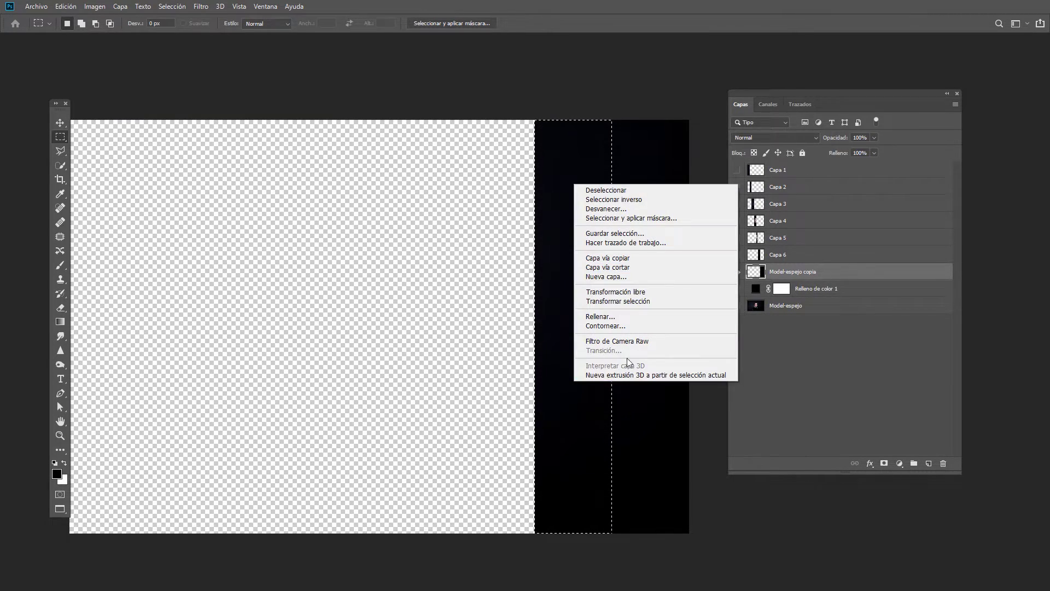
{"action": "left_click", "coordinate": [636, 268]}
{"action": "left_click", "coordinate": [737, 271]}
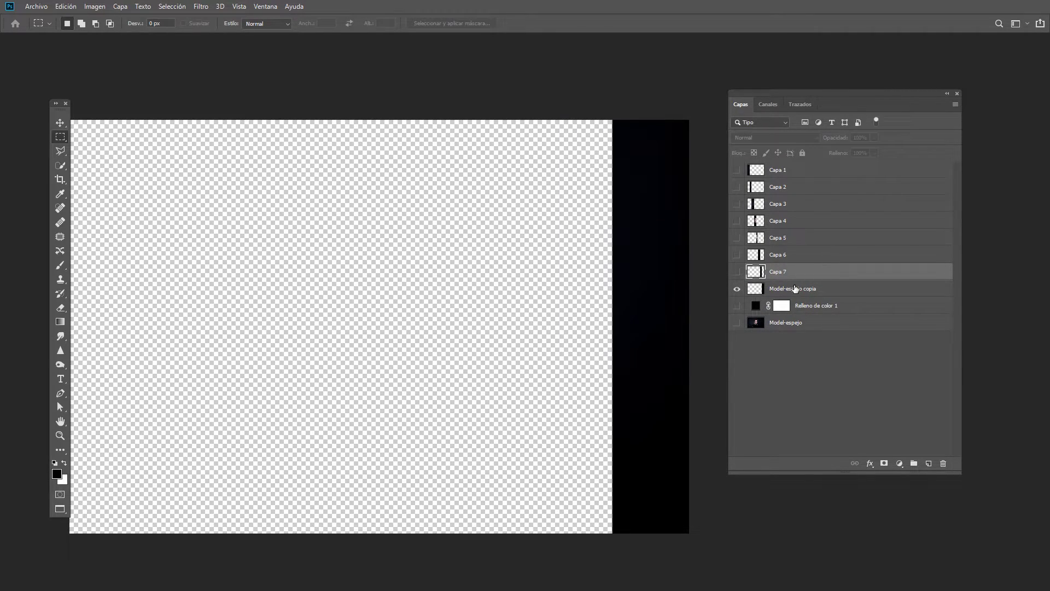
Make the colour fill, original photo and strips Capa 1–6 visible again
{"action": "left_click", "coordinate": [796, 289]}
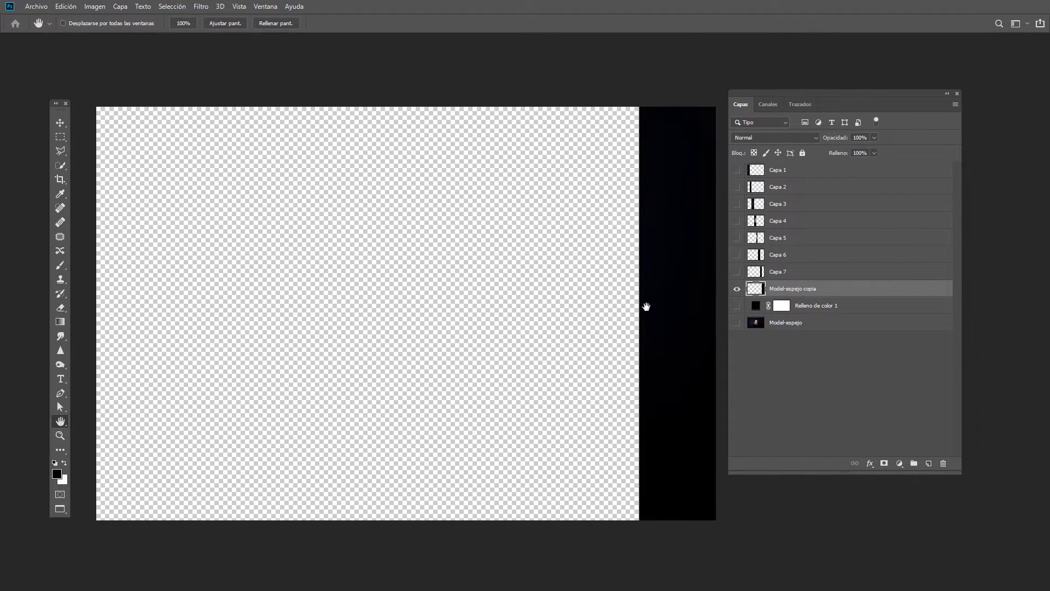
{"action": "left_click", "coordinate": [736, 305]}
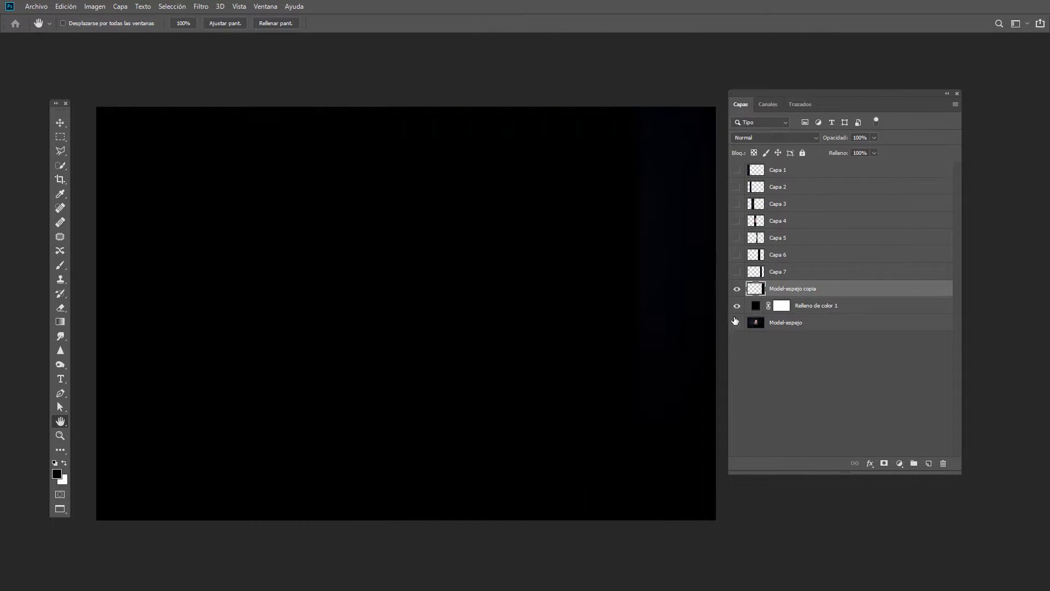
{"action": "left_click", "coordinate": [736, 170]}
{"action": "left_click_drag", "start_coordinate": [736, 187], "coordinate": [736, 276]}
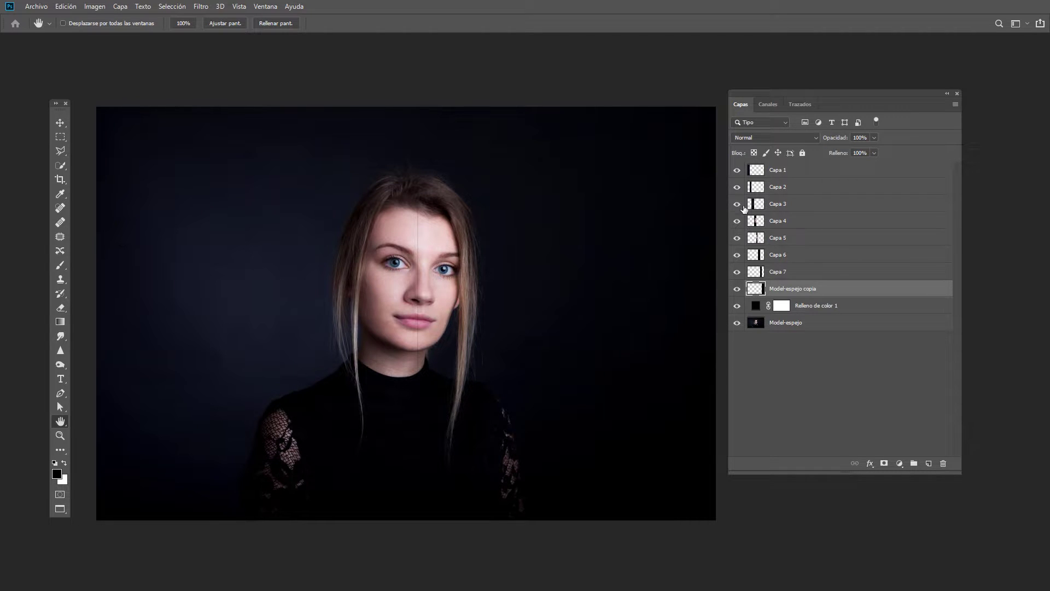
Delete the Capa 1 and Model-espejo copia layers
{"action": "left_click", "coordinate": [781, 174]}
{"action": "left_click", "coordinate": [737, 170]}
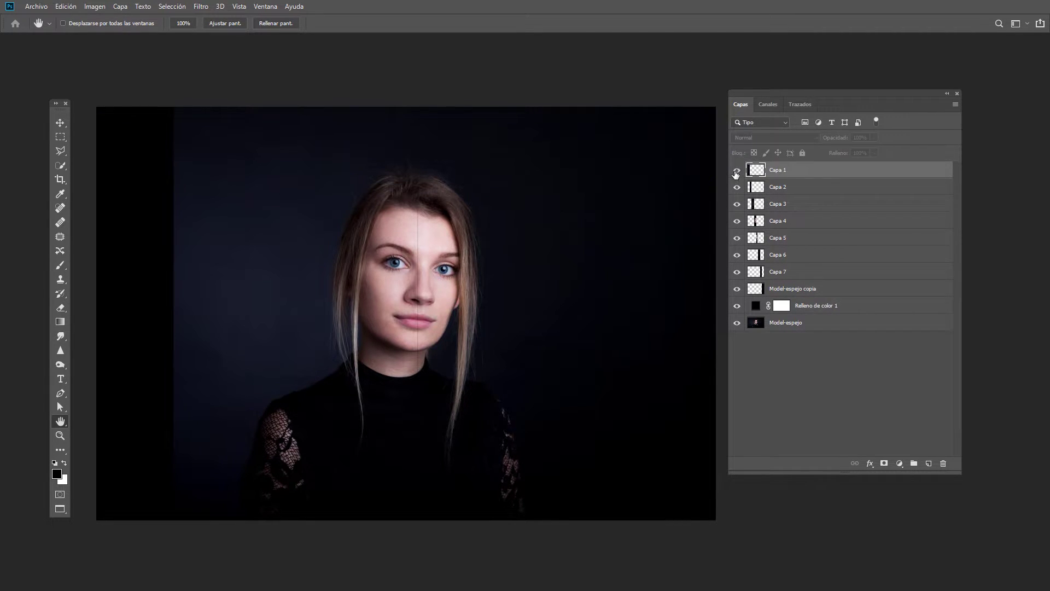
{"action": "left_click", "coordinate": [943, 463]}
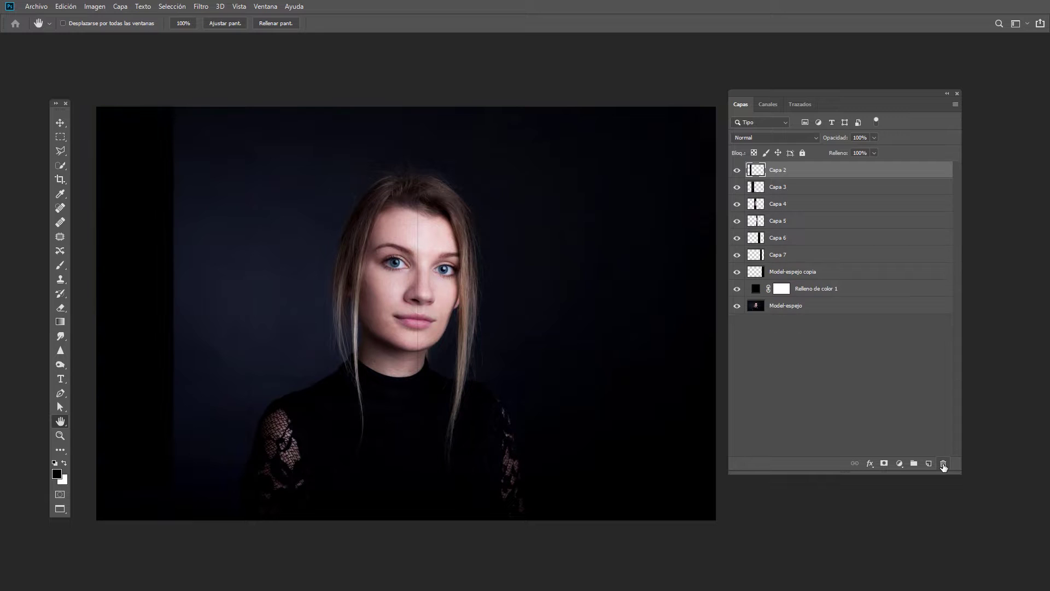
{"action": "left_click", "coordinate": [800, 275]}
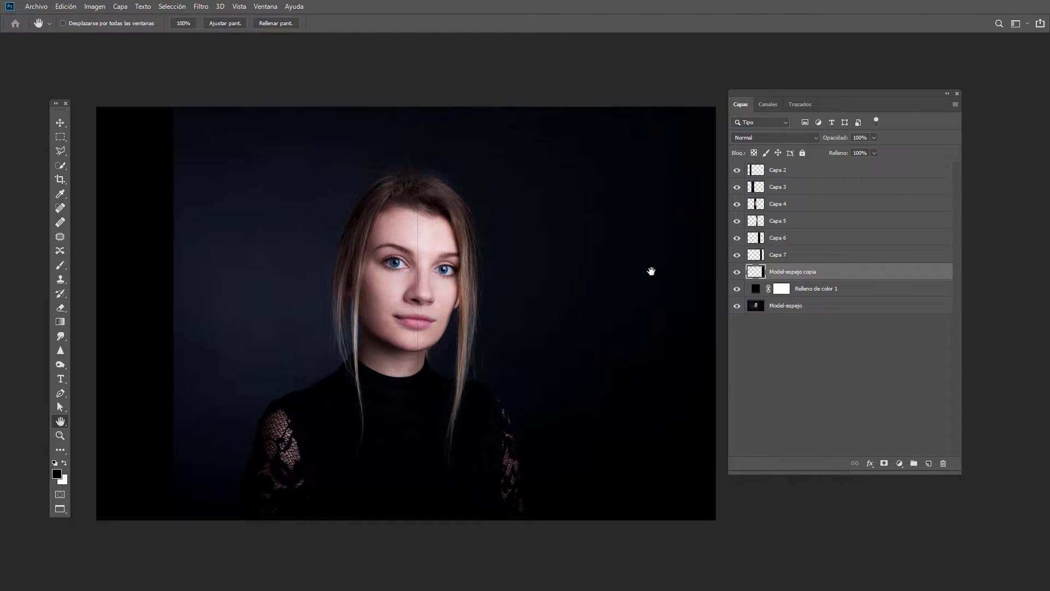
{"action": "left_click", "coordinate": [943, 464]}
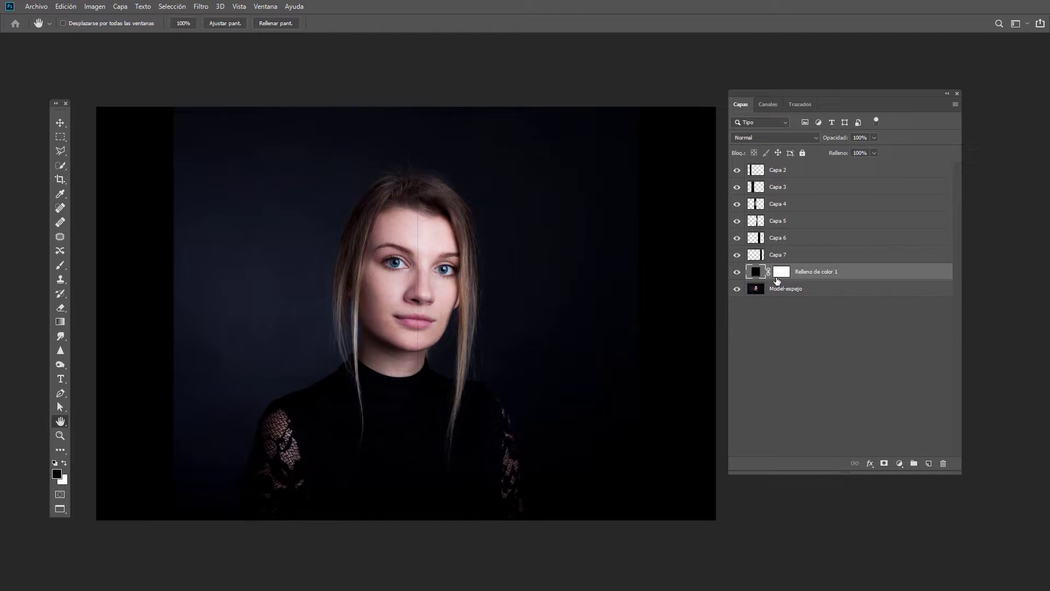
{"action": "key", "text": "v"}
{"action": "key", "text": "alt+period"}
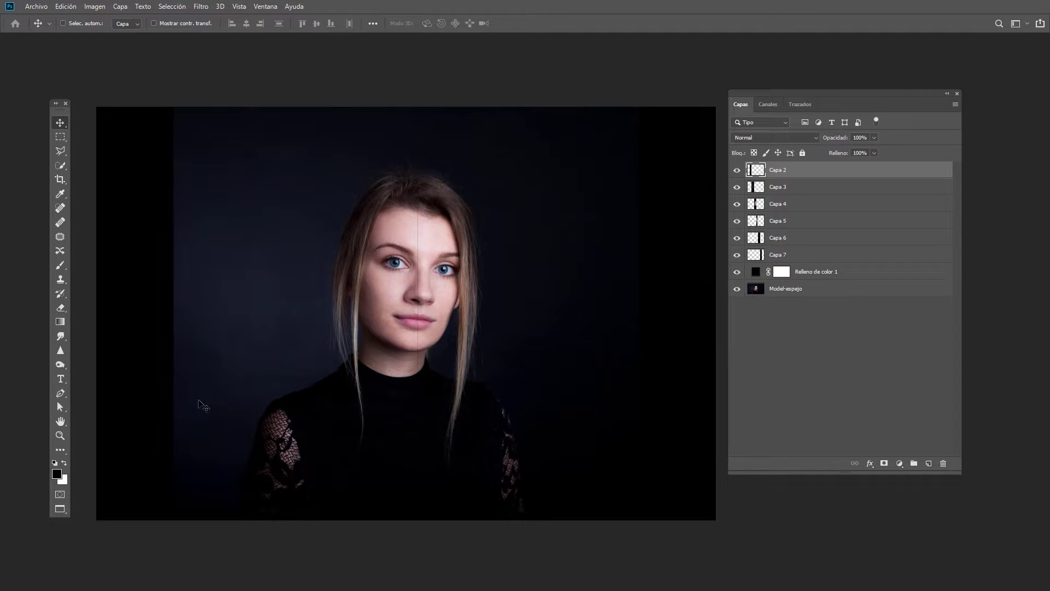
Offset the Capa 2 strip right and the Capa 3 and Capa 4 strips left
{"action": "left_click_drag", "start_coordinate": [215, 379], "coordinate": [272, 378]}
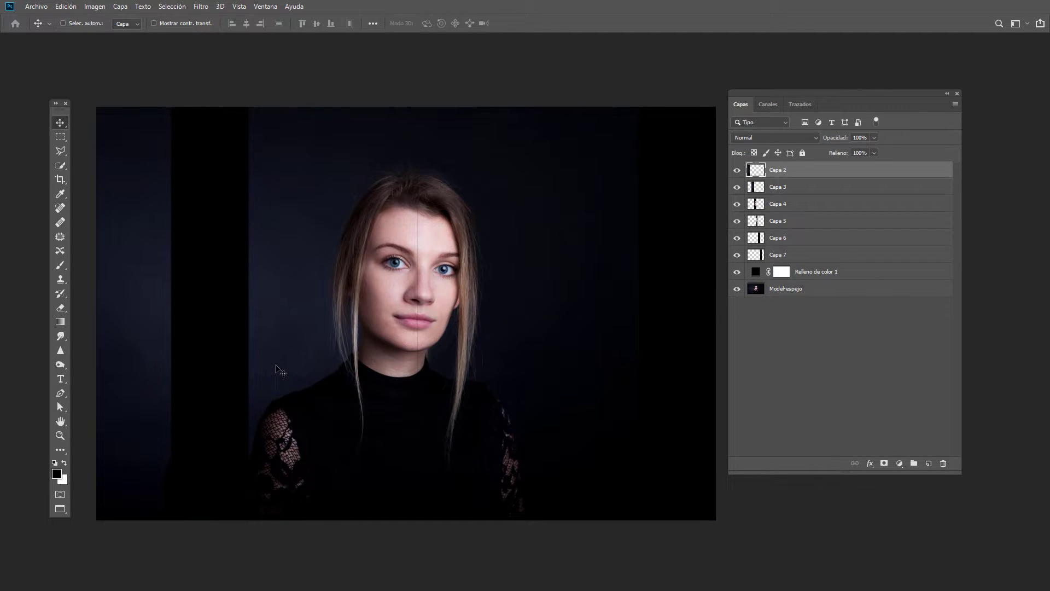
{"action": "left_click_drag", "start_coordinate": [276, 365], "coordinate": [293, 359]}
{"action": "left_click", "coordinate": [795, 188]}
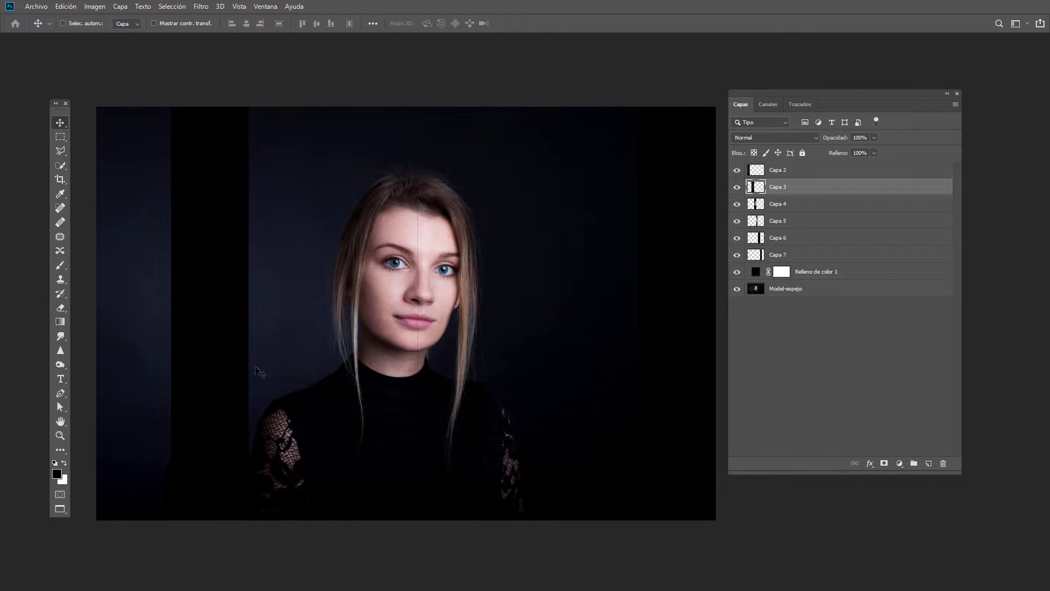
{"action": "left_click_drag", "start_coordinate": [258, 363], "coordinate": [215, 364]}
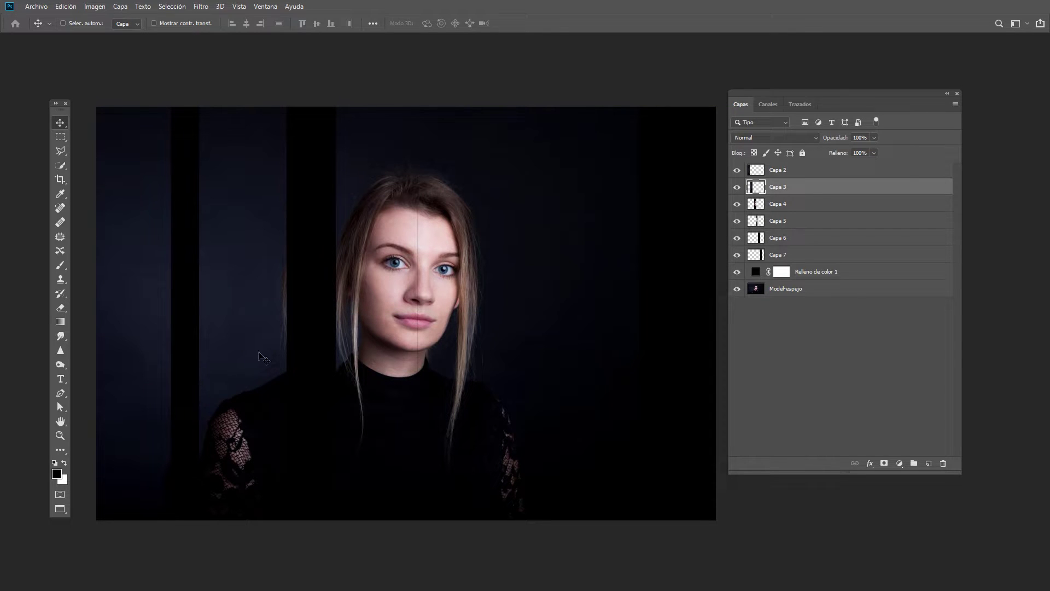
{"action": "left_click_drag", "start_coordinate": [262, 333], "coordinate": [258, 333]}
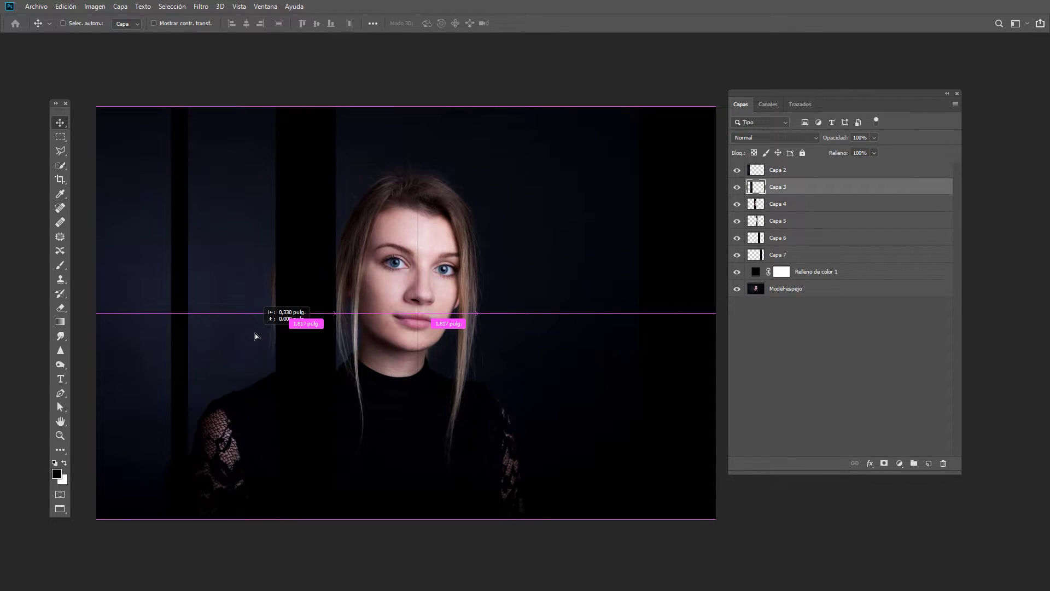
{"action": "left_click", "coordinate": [794, 208]}
{"action": "left_click_drag", "start_coordinate": [348, 323], "coordinate": [318, 326]}
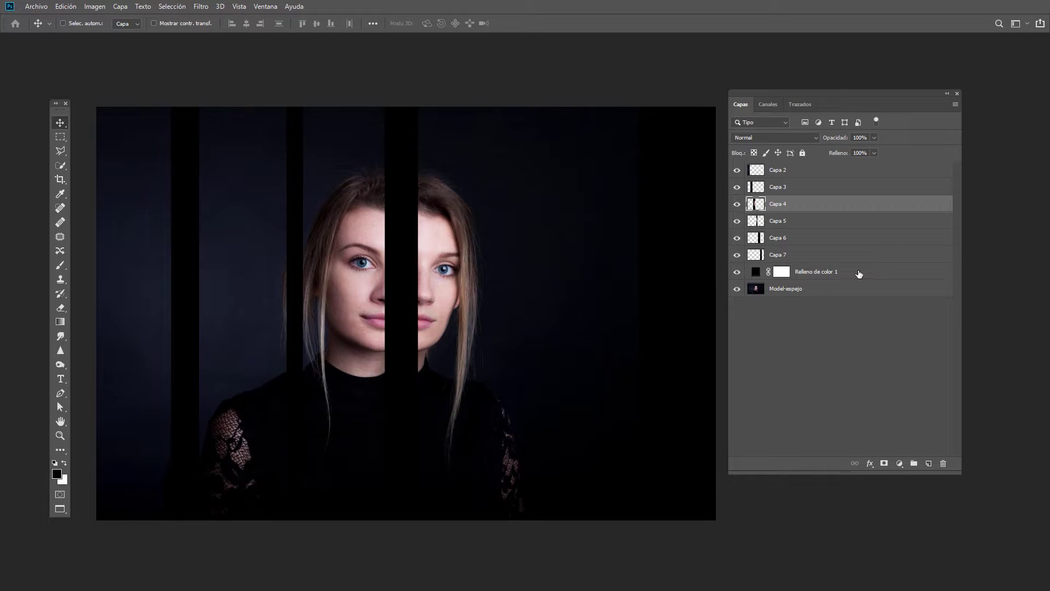
Shift the Capa 7, Capa 6 and Capa 5 strips to the right
{"action": "left_click", "coordinate": [827, 257]}
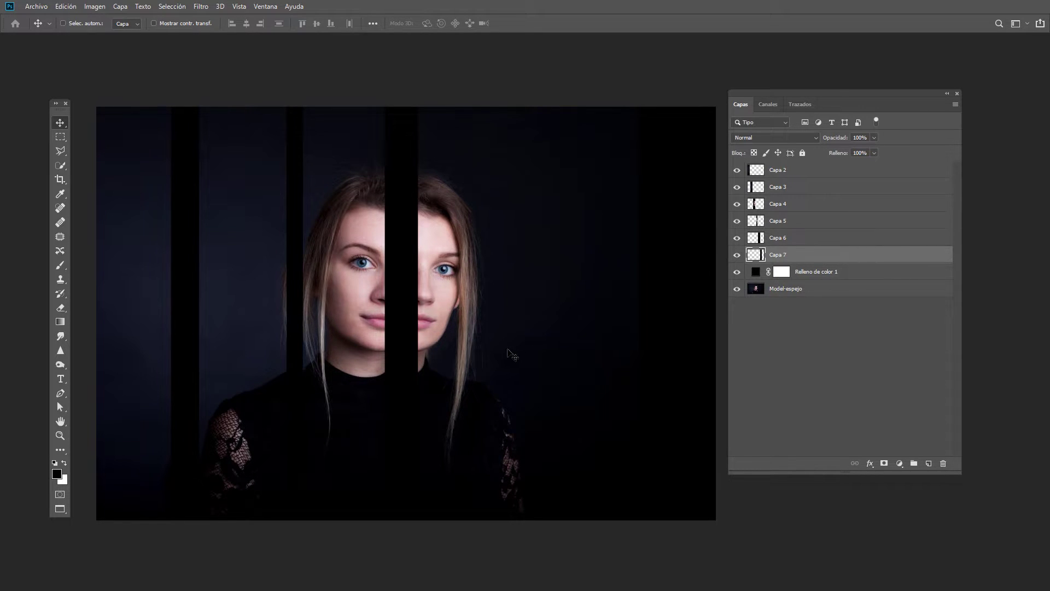
{"action": "left_click_drag", "start_coordinate": [515, 349], "coordinate": [617, 358]}
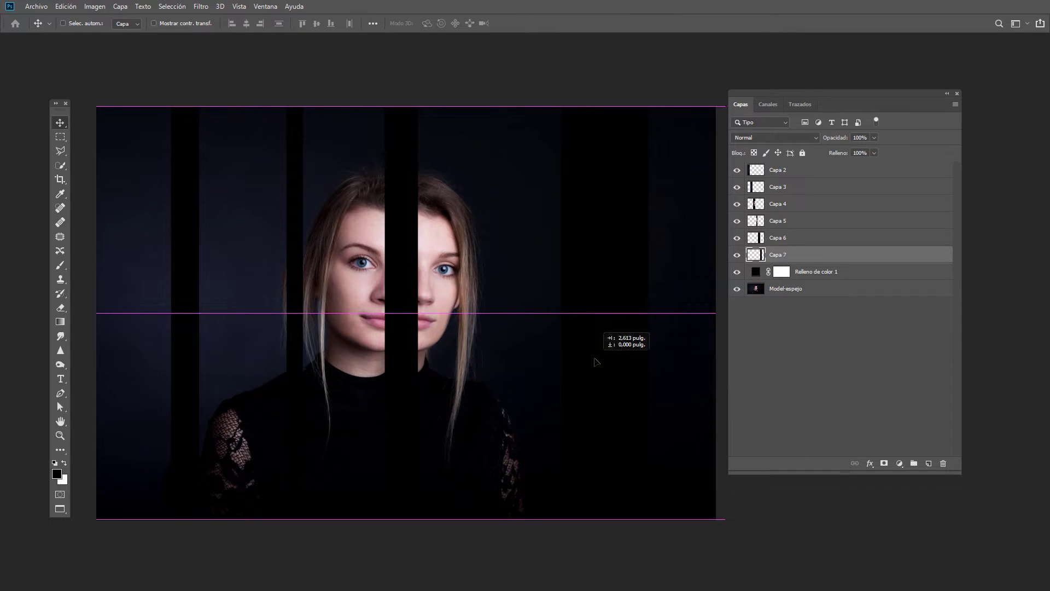
{"action": "left_click_drag", "start_coordinate": [617, 359], "coordinate": [626, 359]}
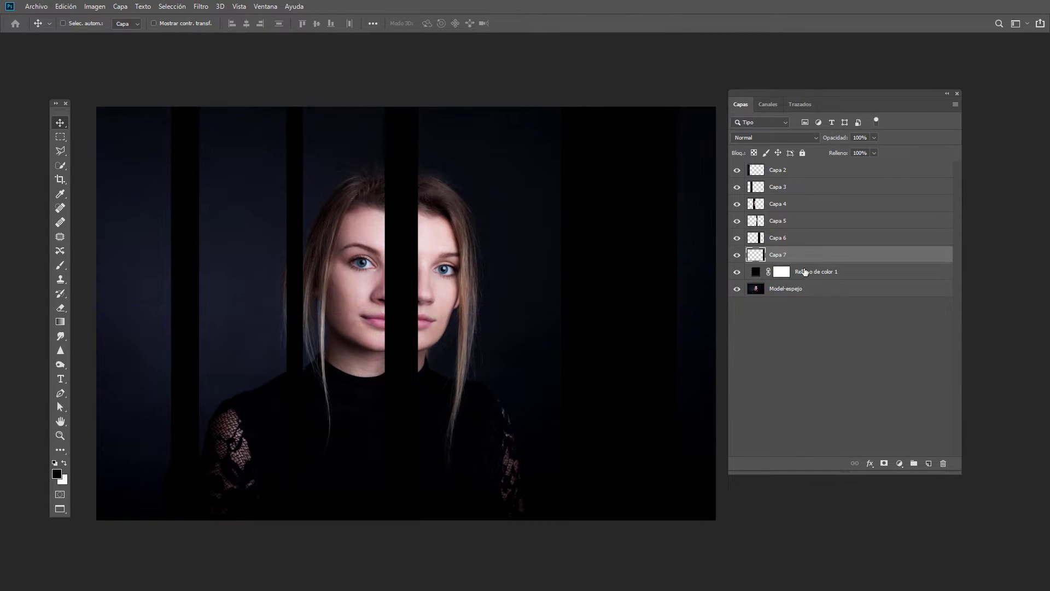
{"action": "left_click", "coordinate": [799, 243]}
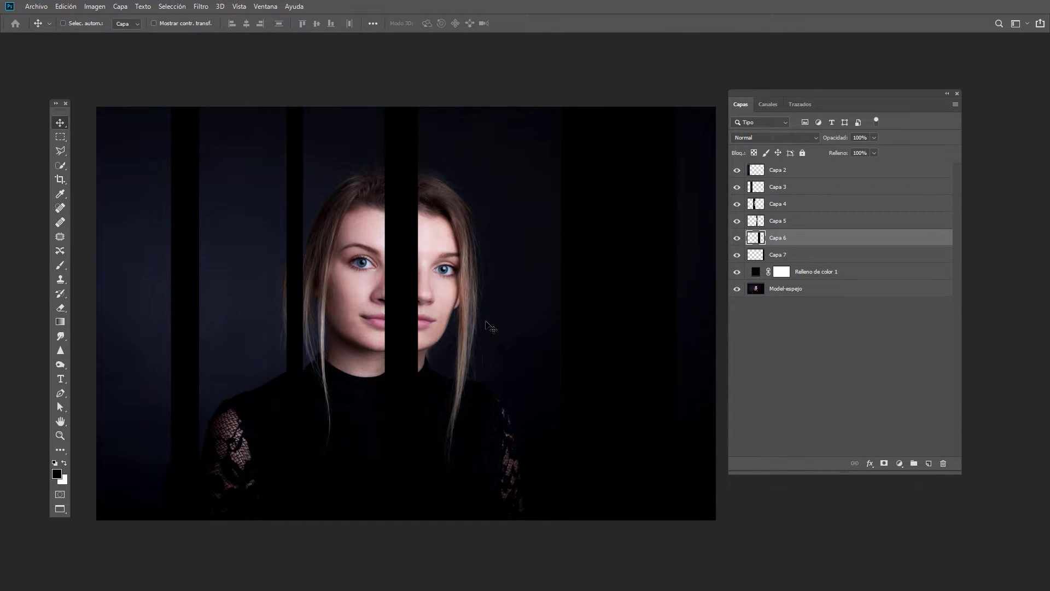
{"action": "left_click_drag", "start_coordinate": [476, 325], "coordinate": [592, 336]}
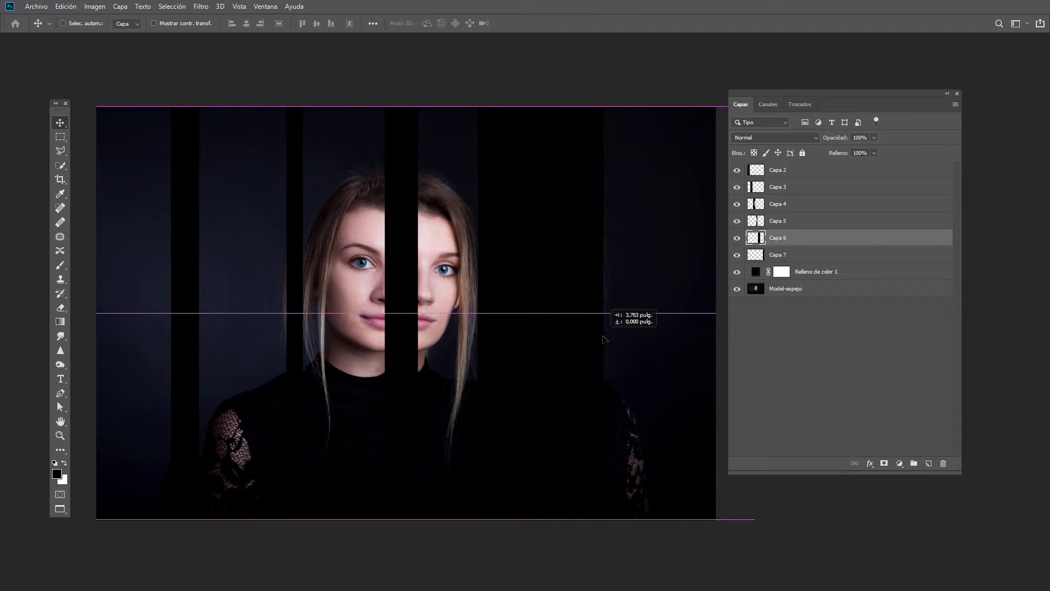
{"action": "left_click_drag", "start_coordinate": [593, 336], "coordinate": [586, 337]}
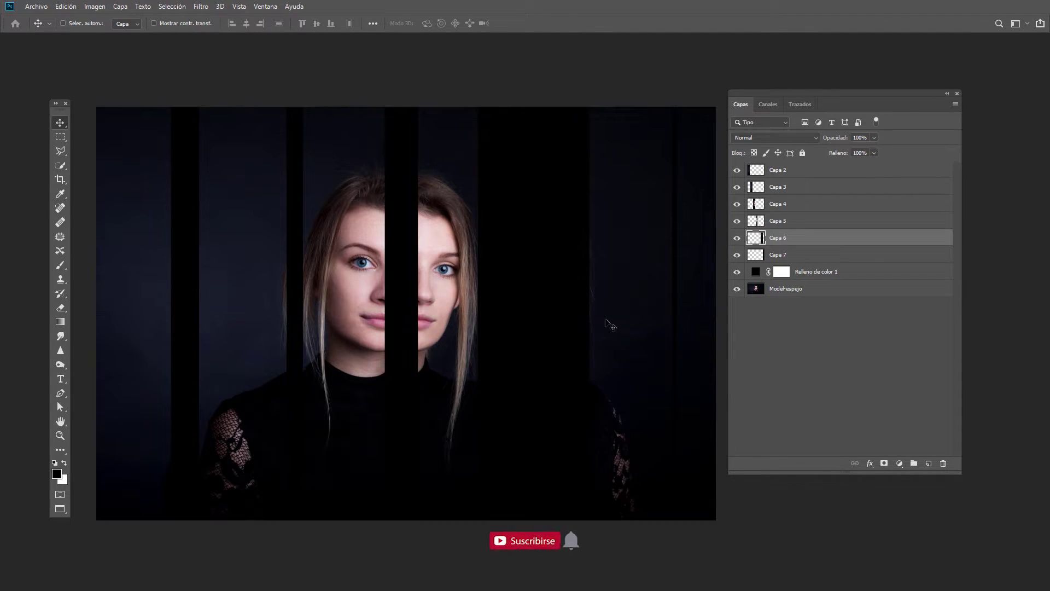
{"action": "left_click", "coordinate": [786, 221]}
{"action": "left_click_drag", "start_coordinate": [432, 307], "coordinate": [462, 311]}
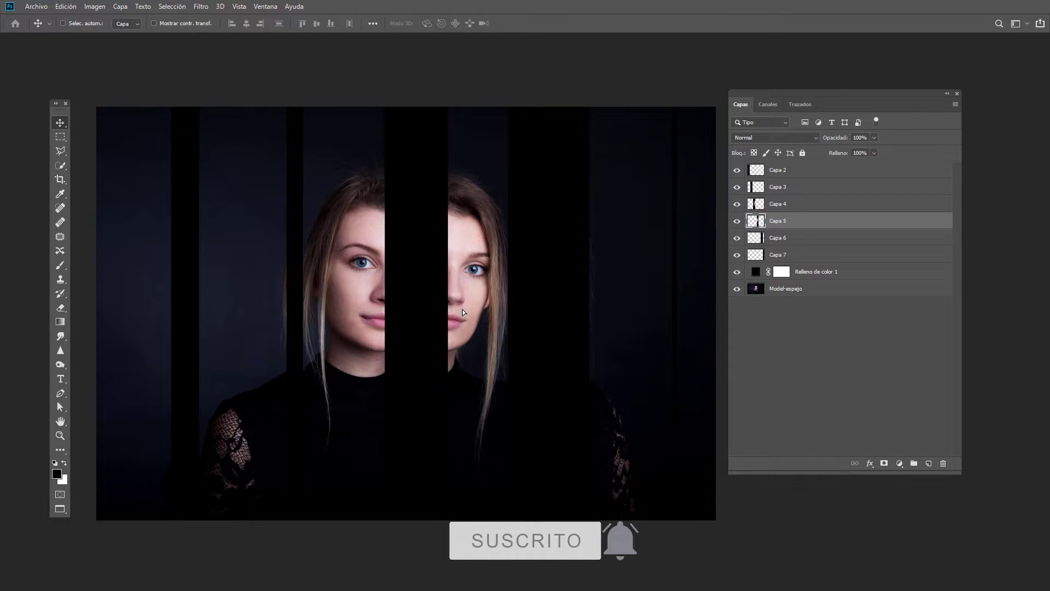
Move Capa 4 slightly right and Capa 5 about 30 px left
{"action": "key", "text": "alt+]"}
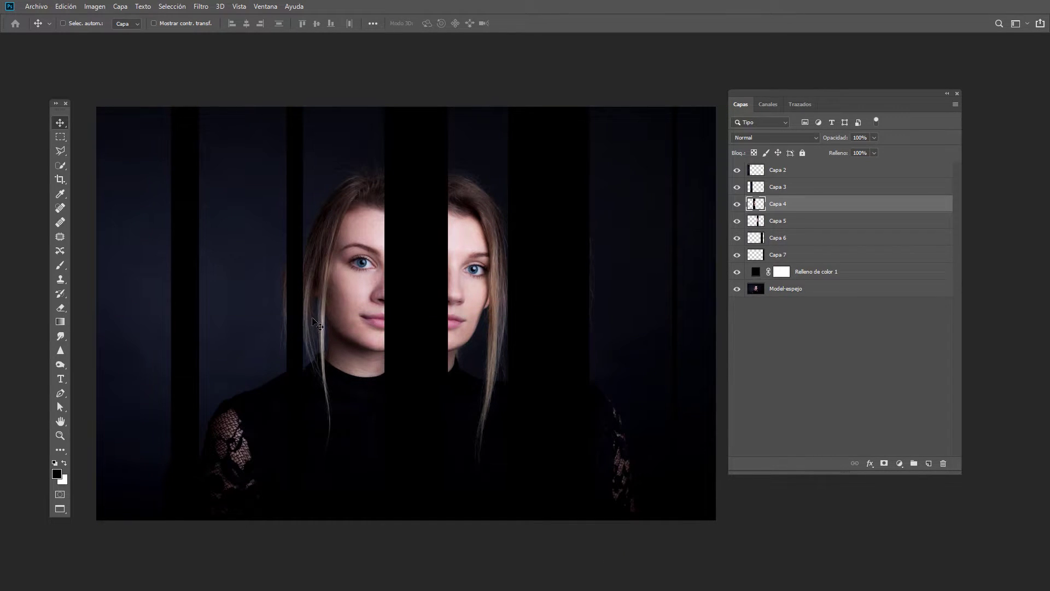
{"action": "left_click_drag", "start_coordinate": [352, 317], "coordinate": [360, 316]}
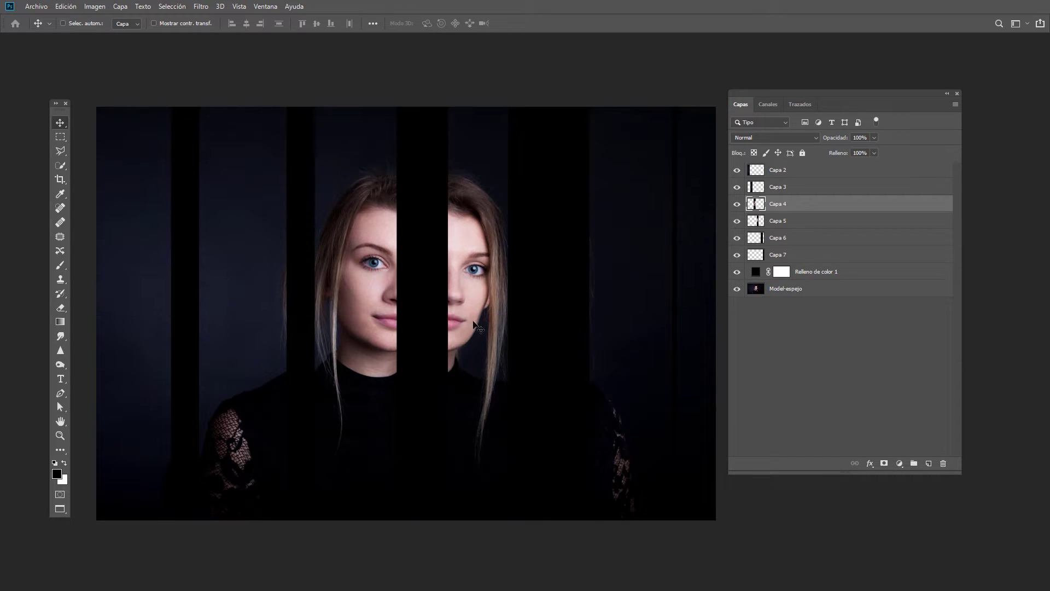
{"action": "left_click_drag", "start_coordinate": [476, 326], "coordinate": [472, 322]}
{"action": "left_click", "coordinate": [819, 221]}
{"action": "left_click_drag", "start_coordinate": [483, 281], "coordinate": [472, 282]}
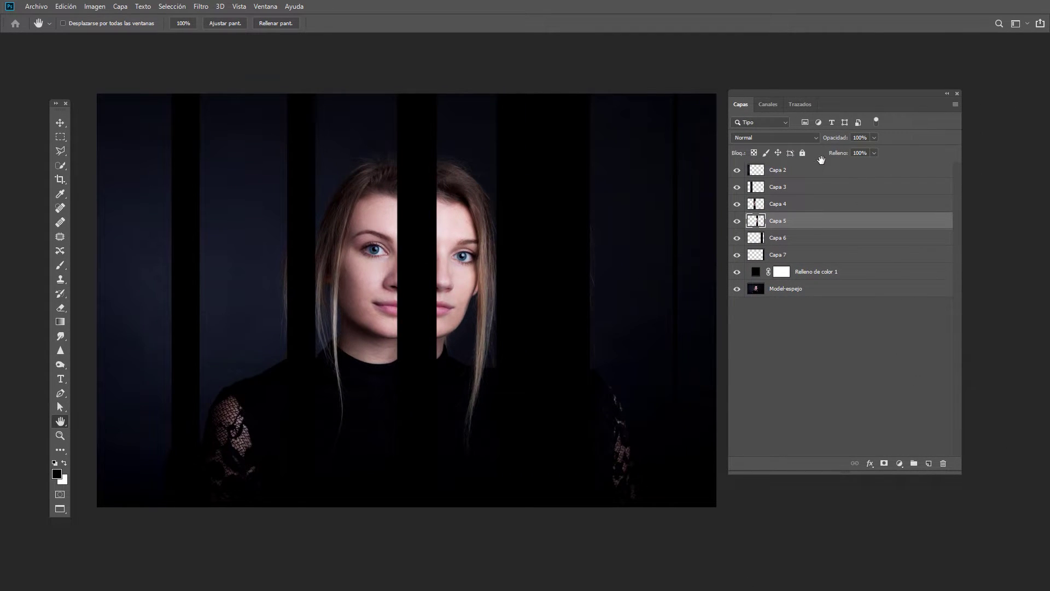
Group strip layers Capa 2–7 into a group named Superior
{"action": "left_click", "coordinate": [815, 171]}
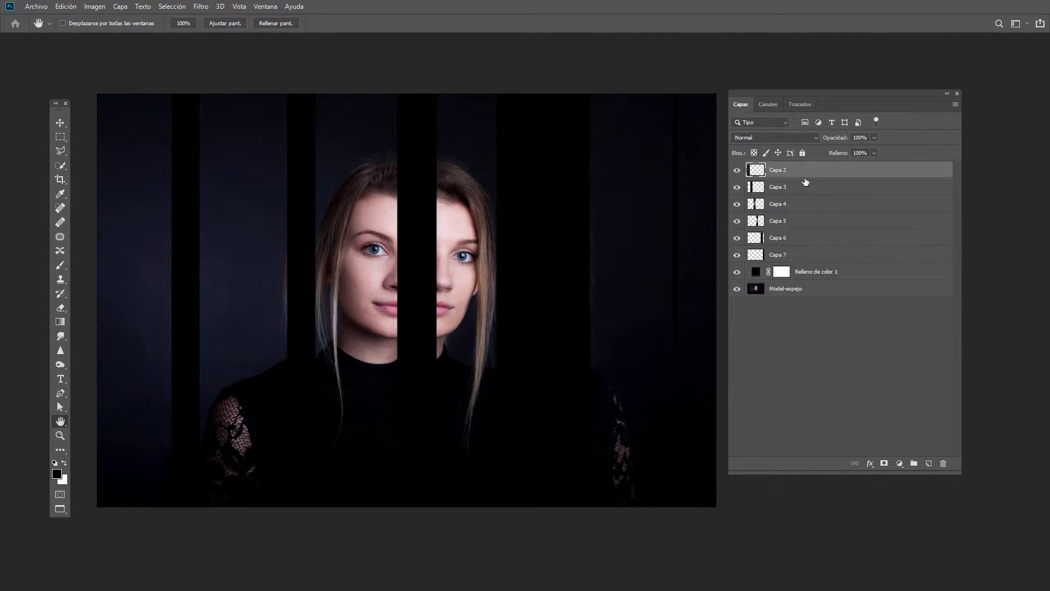
{"action": "left_click", "coordinate": [803, 189], "text": "shift"}
{"action": "left_click", "coordinate": [800, 225], "text": "shift"}
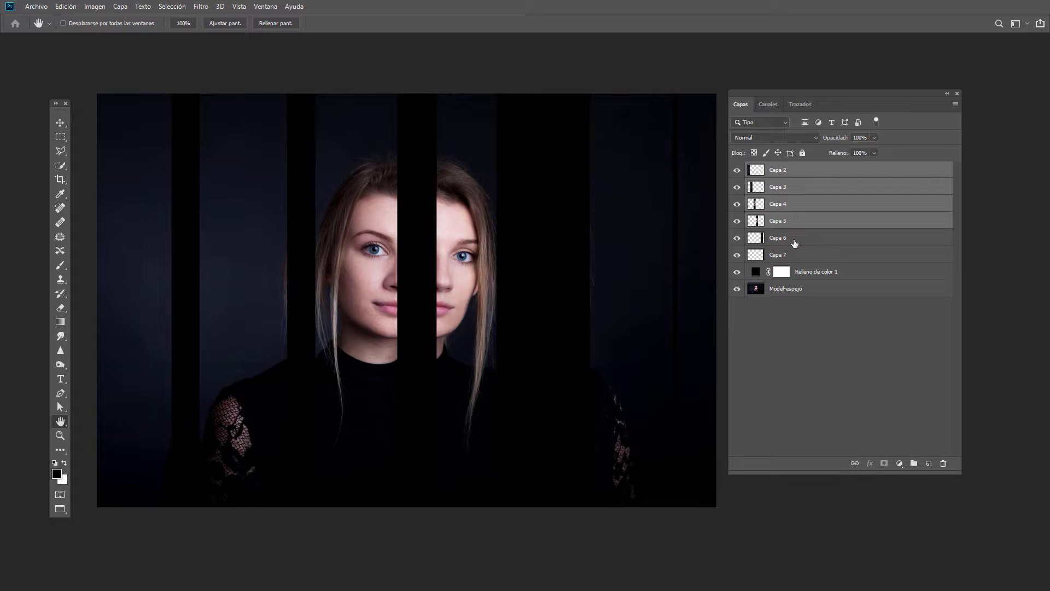
{"action": "left_click", "coordinate": [793, 257], "text": "shift"}
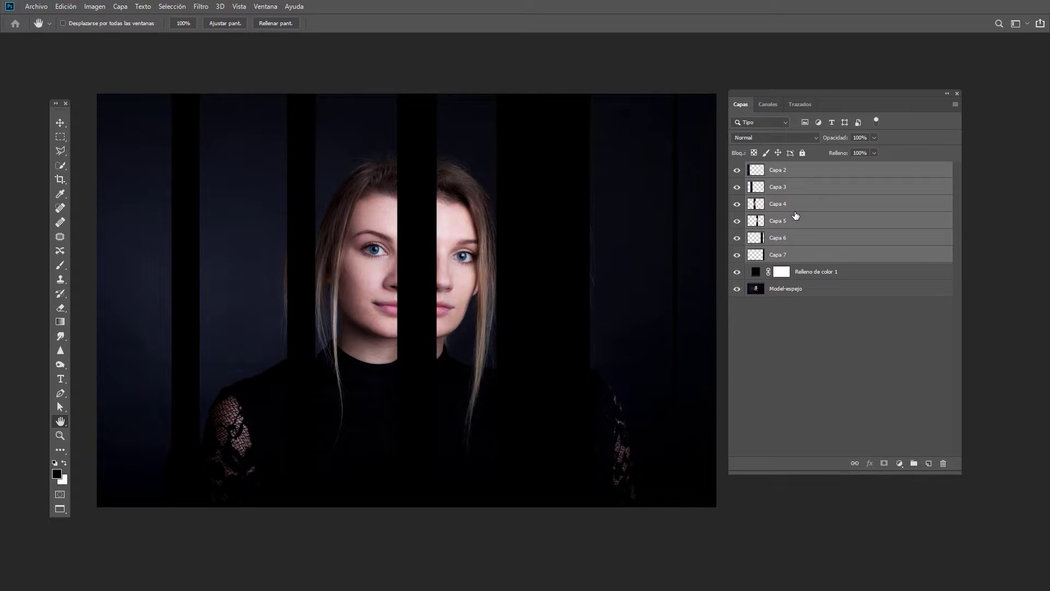
{"action": "key", "text": "ctrl+g"}
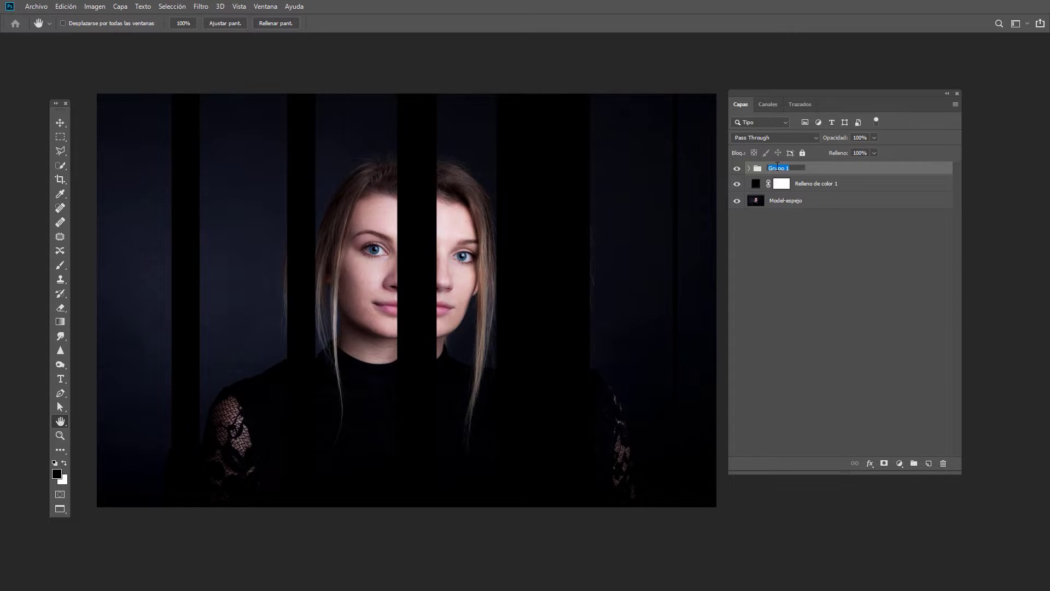
{"action": "type", "text": "Superior"}
{"action": "key", "text": "Return"}
Duplicate the Superior group and name the copy Inferior-desenfoque
{"action": "left_click_drag", "start_coordinate": [862, 171], "coordinate": [929, 463]}
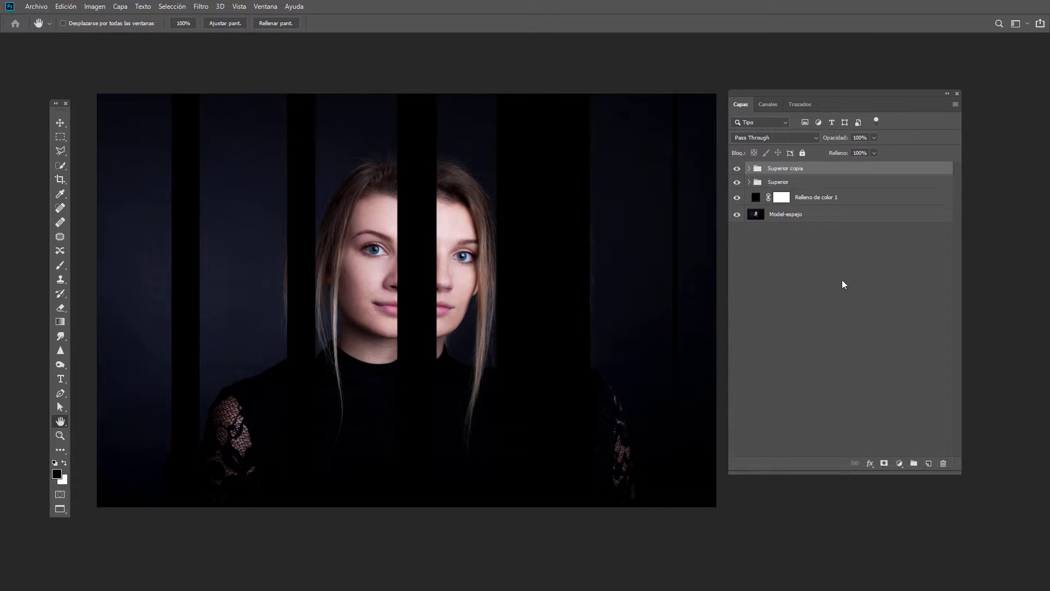
{"action": "double_click", "coordinate": [787, 169]}
{"action": "type", "text": "Inf"}
{"action": "key", "text": "Return"}
Make Inferior-desenfoque a smart object with a 7.2 px Gaussian blur, placed below Superior
{"action": "right_click", "coordinate": [785, 170]}
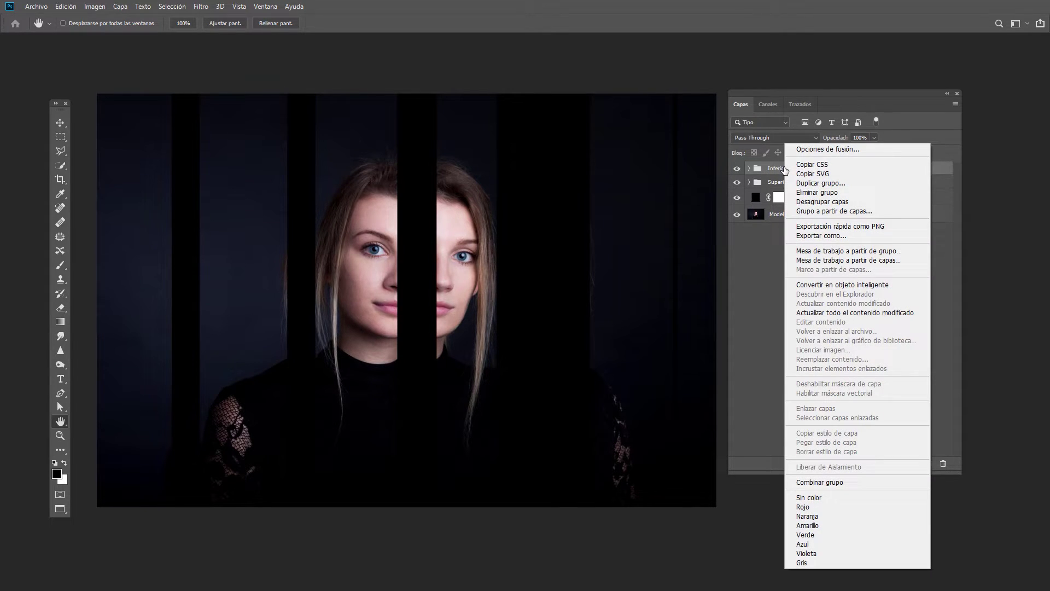
{"action": "left_click", "coordinate": [803, 285]}
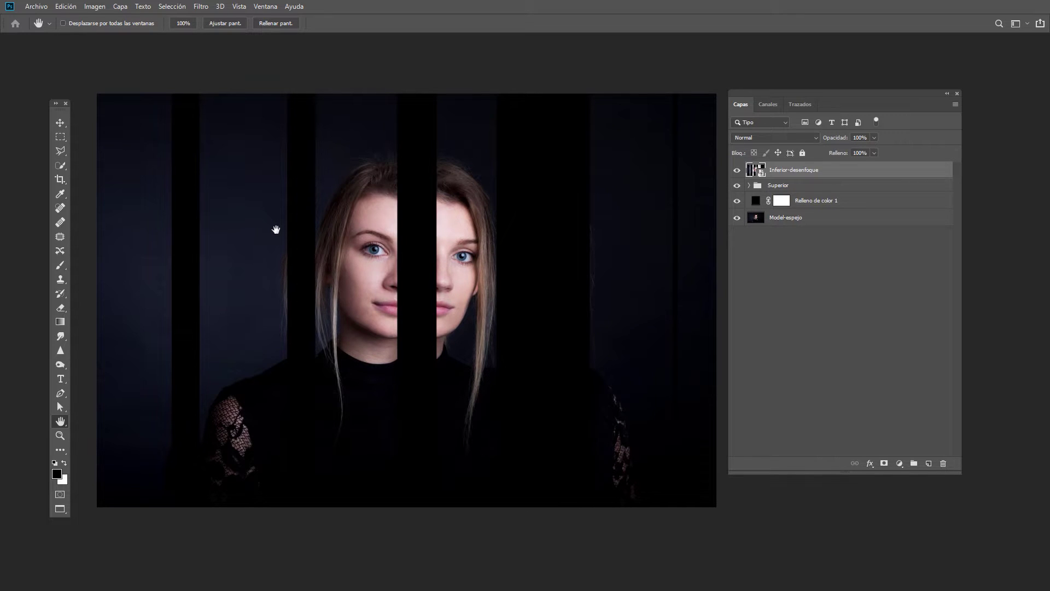
{"action": "left_click", "coordinate": [201, 7]}
{"action": "mouse_move", "coordinate": [218, 130]}
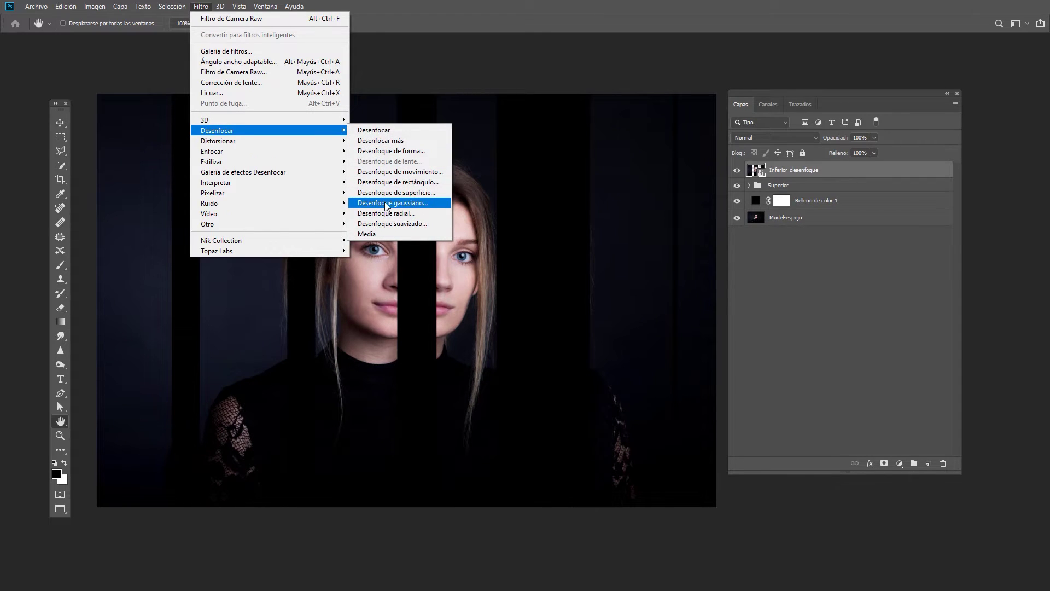
{"action": "left_click", "coordinate": [392, 203]}
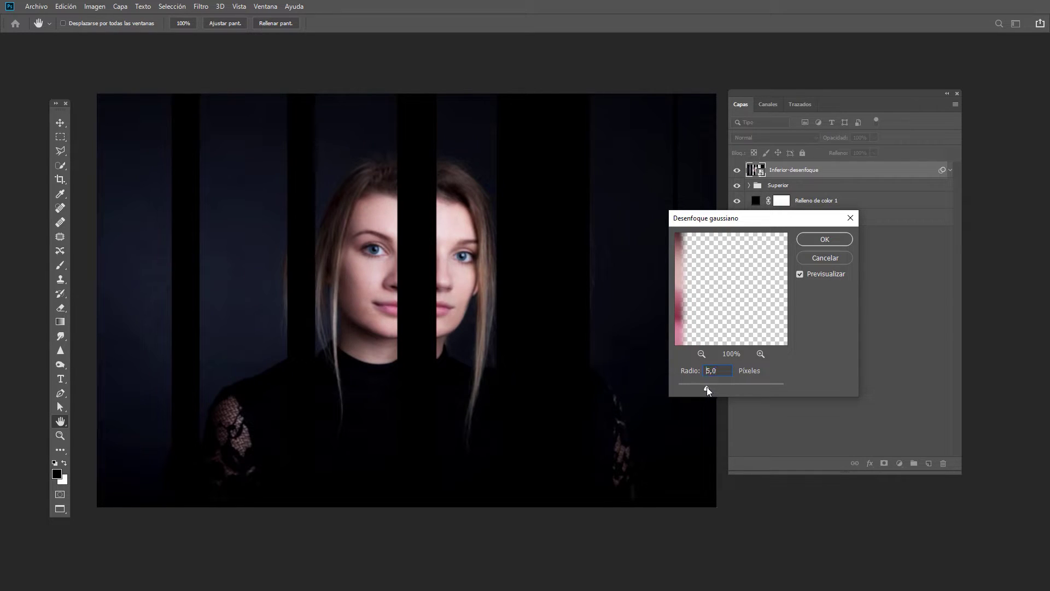
{"action": "left_click_drag", "start_coordinate": [707, 386], "coordinate": [713, 386]}
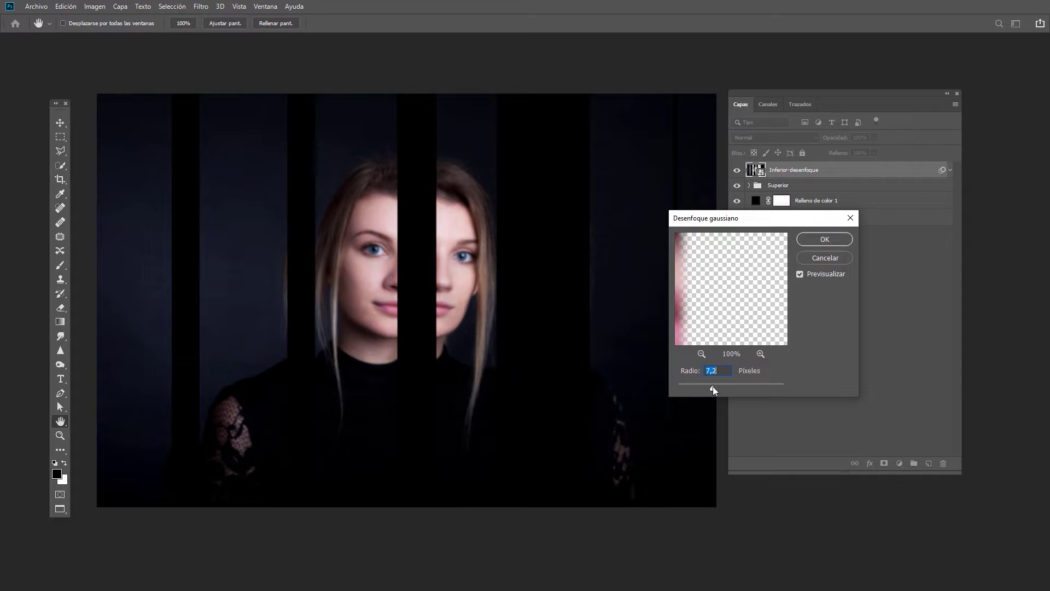
{"action": "left_click", "coordinate": [813, 235]}
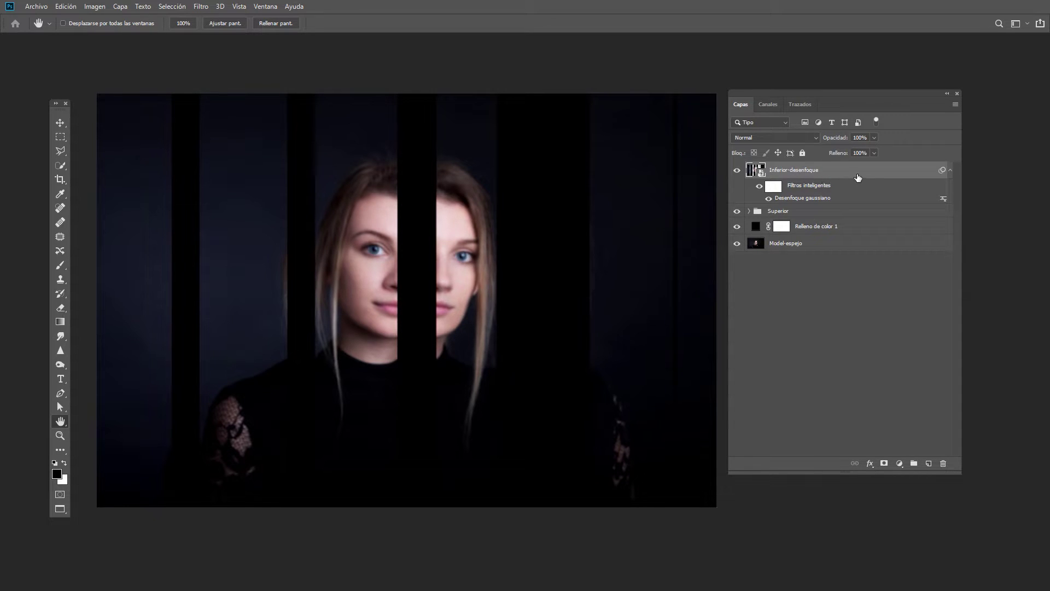
{"action": "left_click_drag", "start_coordinate": [860, 175], "coordinate": [863, 219]}
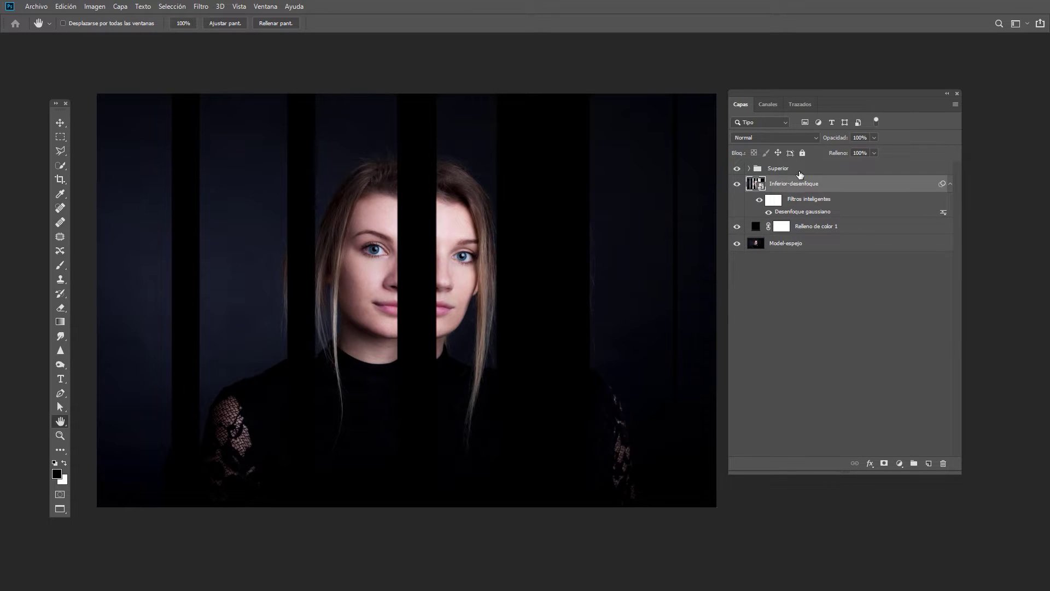
{"action": "key", "text": "v"}
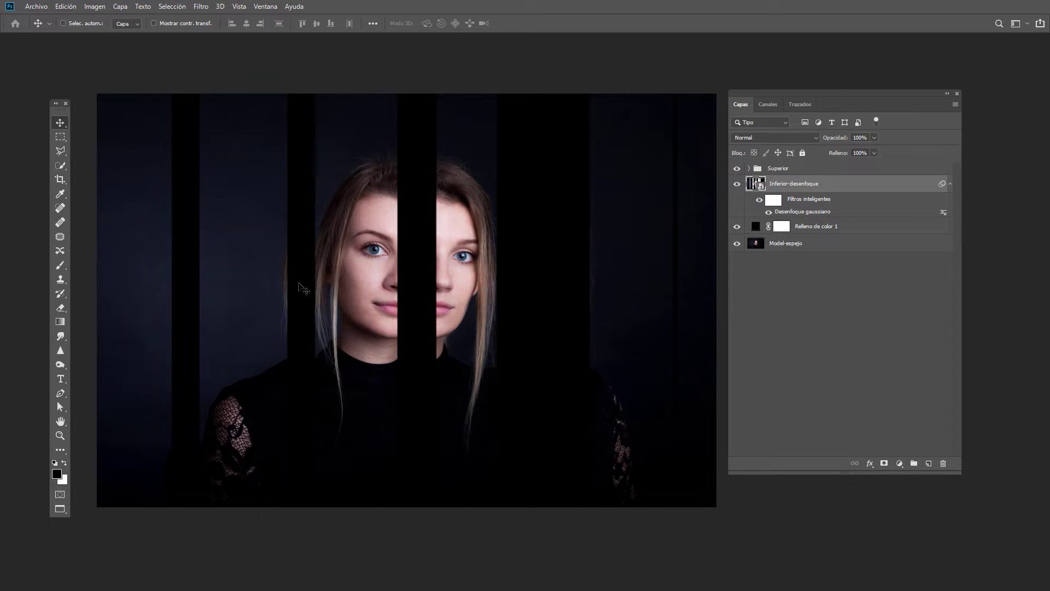
Nudge the blurred strips sideways, then duplicate them as Inferior-desenfoque copia
{"action": "mouse_move", "coordinate": [299, 283]}
{"action": "left_mouse_down"}
{"action": "mouse_move", "coordinate": [337, 288]}
{"action": "mouse_move", "coordinate": [316, 291]}
{"action": "left_mouse_up"}
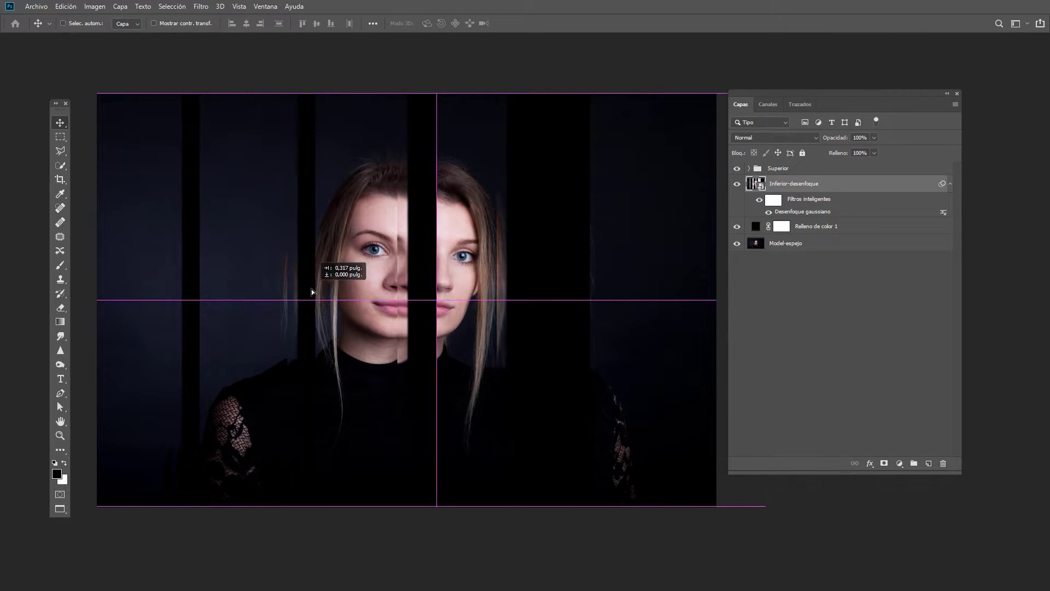
{"action": "left_click_drag", "start_coordinate": [316, 291], "coordinate": [317, 292]}
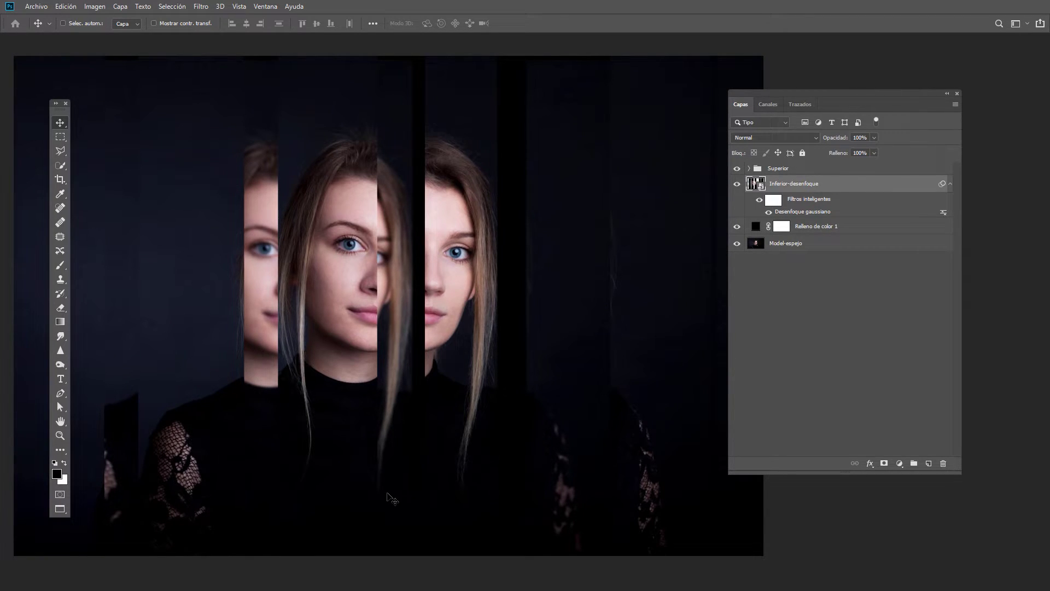
{"action": "left_click_drag", "start_coordinate": [397, 316], "coordinate": [389, 314]}
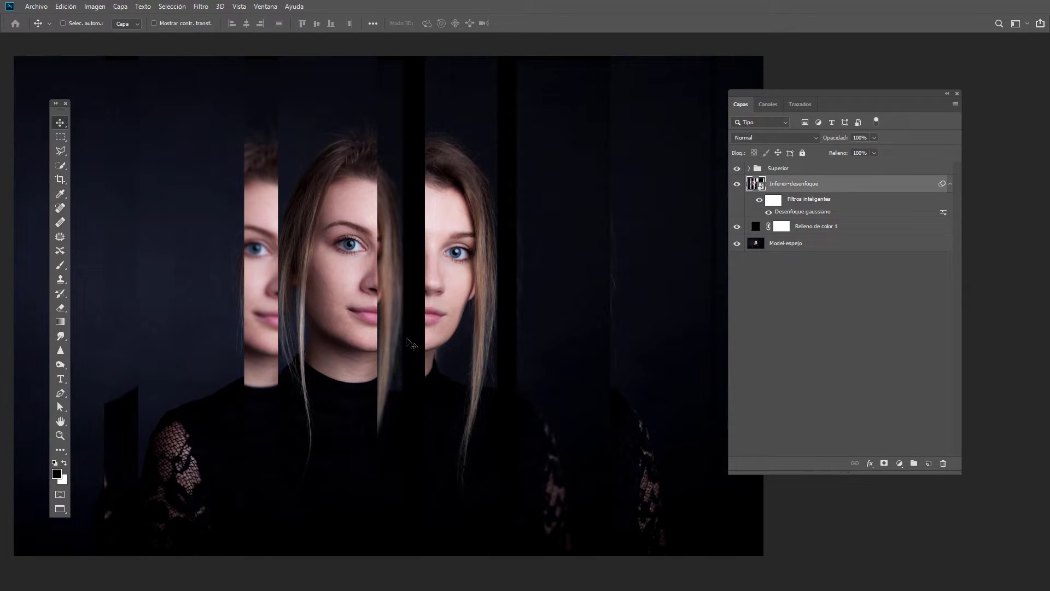
{"action": "left_click_drag", "start_coordinate": [390, 327], "coordinate": [403, 323]}
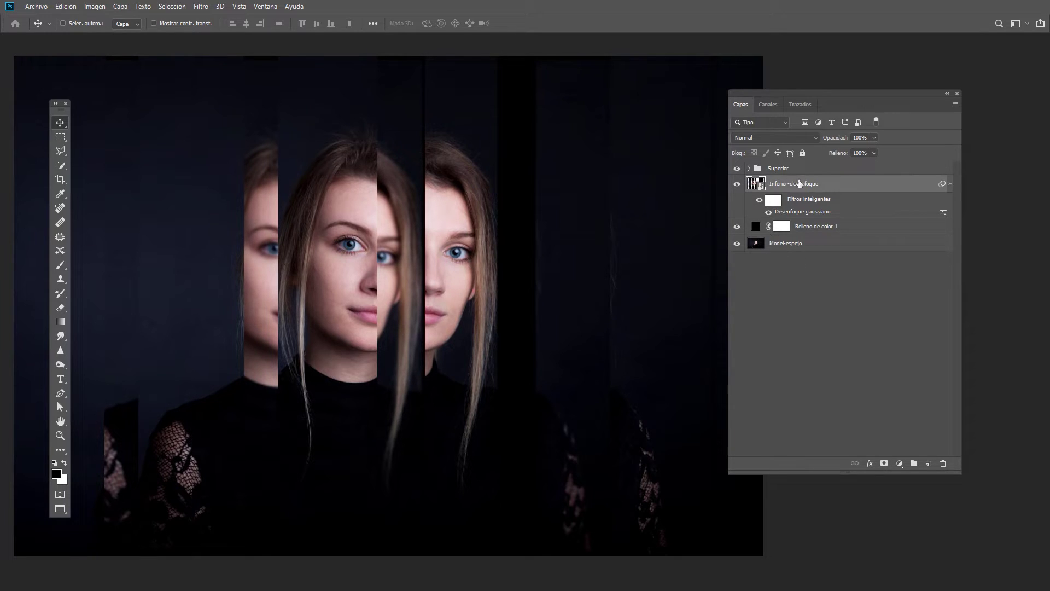
{"action": "left_click_drag", "start_coordinate": [812, 188], "coordinate": [929, 462]}
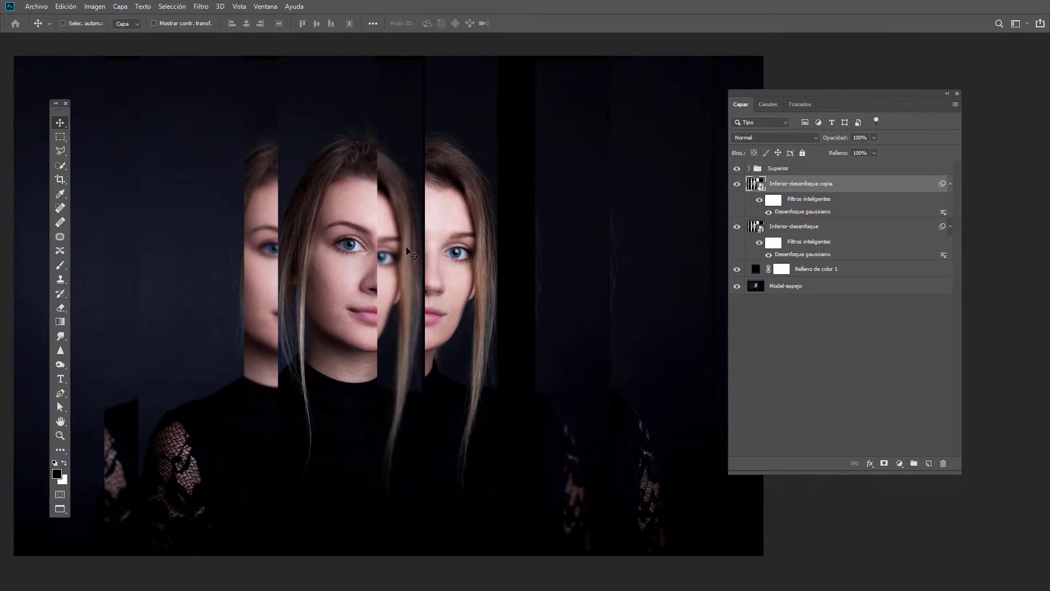
Shift Inferior-desenfoque copia sideways and select it together with the original blurred layer
{"action": "left_click_drag", "start_coordinate": [405, 247], "coordinate": [465, 253]}
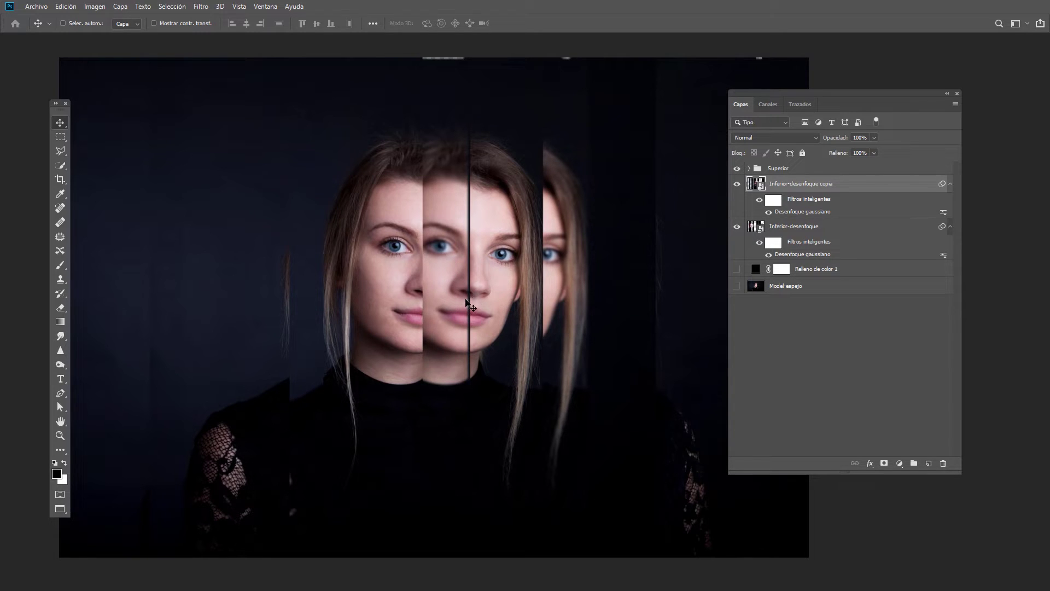
{"action": "scroll", "coordinate": [472, 306], "scroll_direction": "up", "scroll_amount": 1}
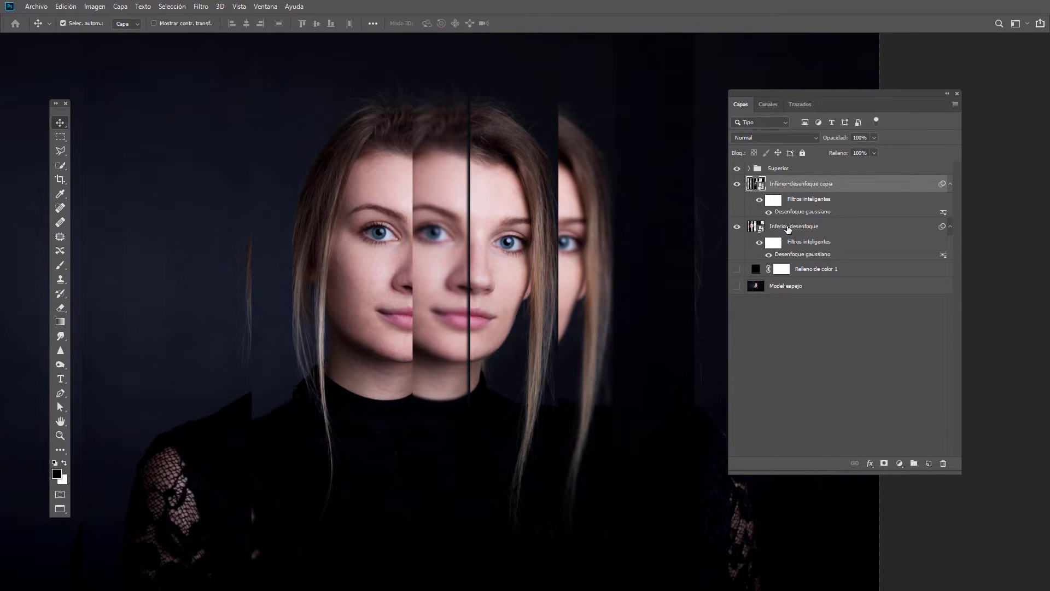
{"action": "left_click", "coordinate": [788, 229]}
Group the two Inferior-desenfoque layers with Ctrl+G into Grupo 1 and open its Opciones de fusión
{"action": "right_click", "coordinate": [787, 229]}
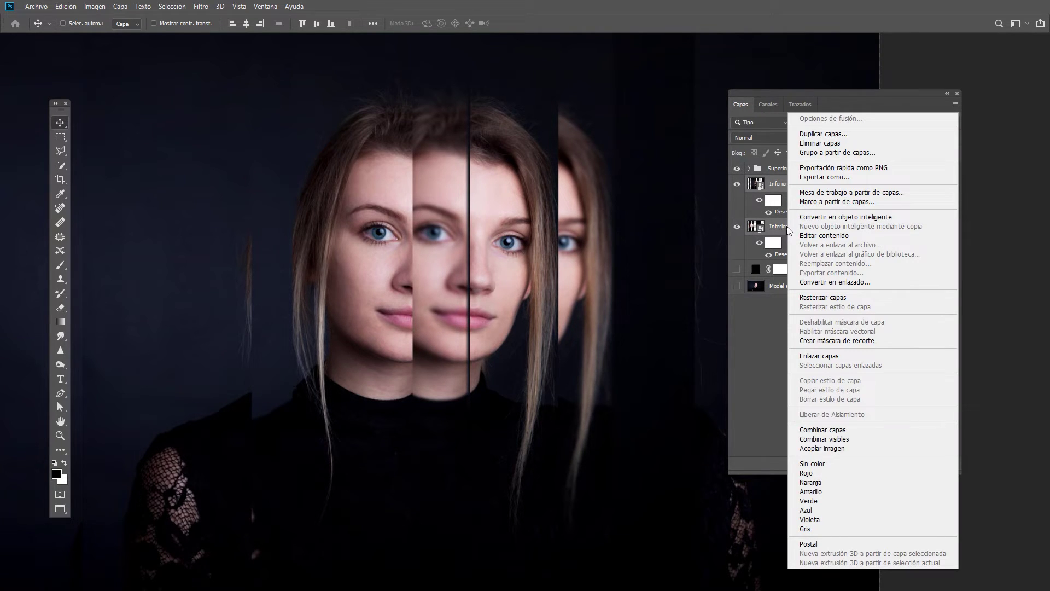
{"action": "left_click", "coordinate": [773, 229]}
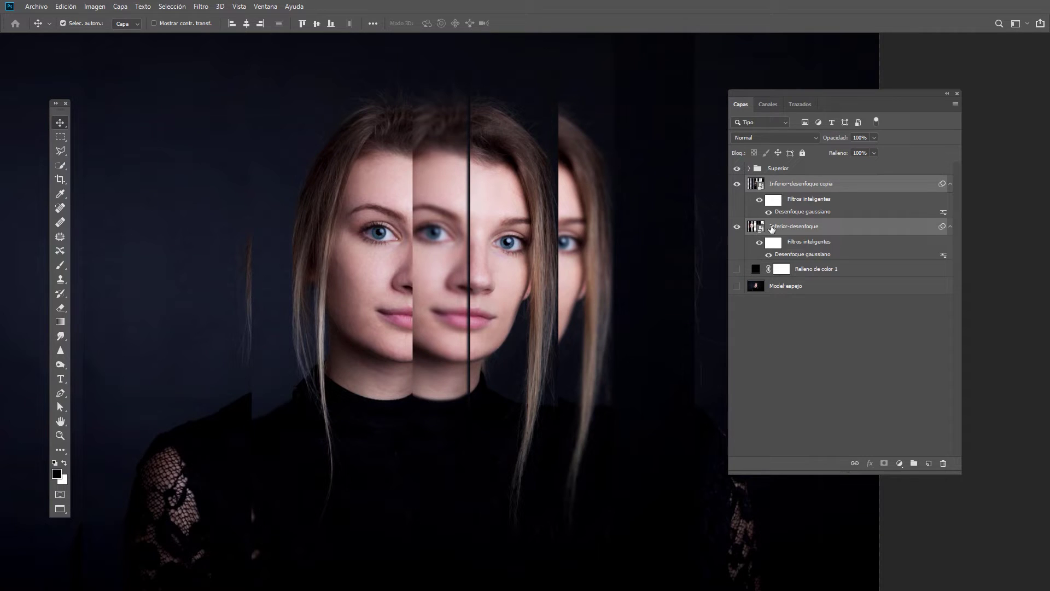
{"action": "key", "text": "ctrl+g"}
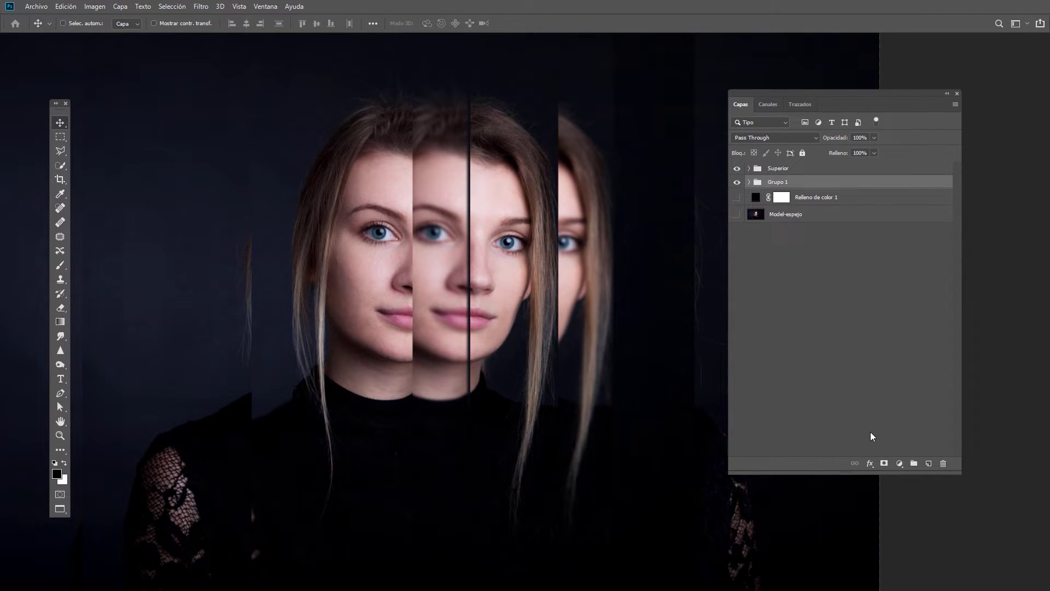
{"action": "left_click", "coordinate": [873, 463]}
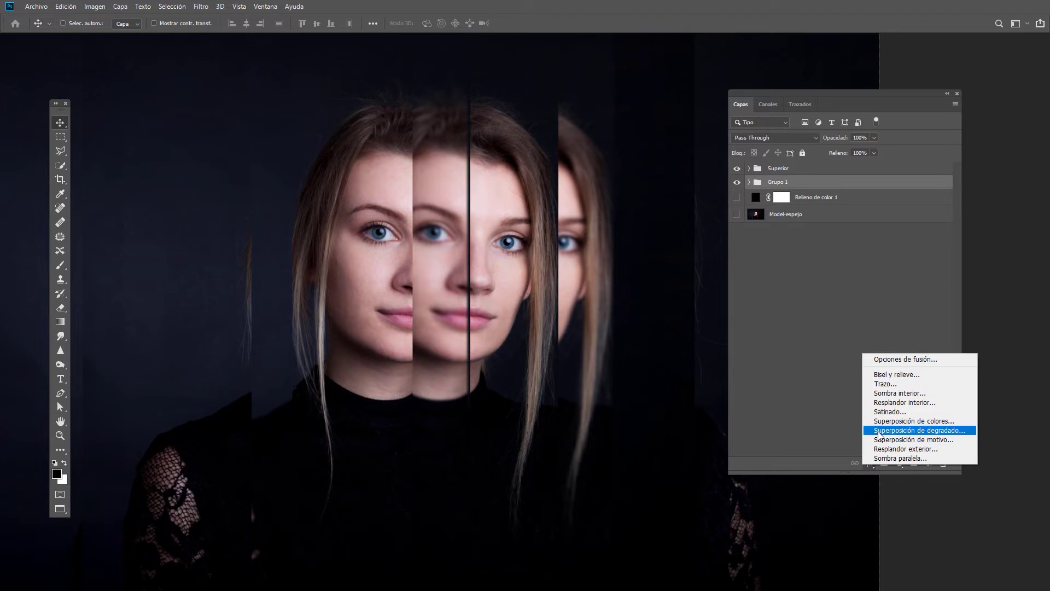
{"action": "left_click", "coordinate": [882, 361]}
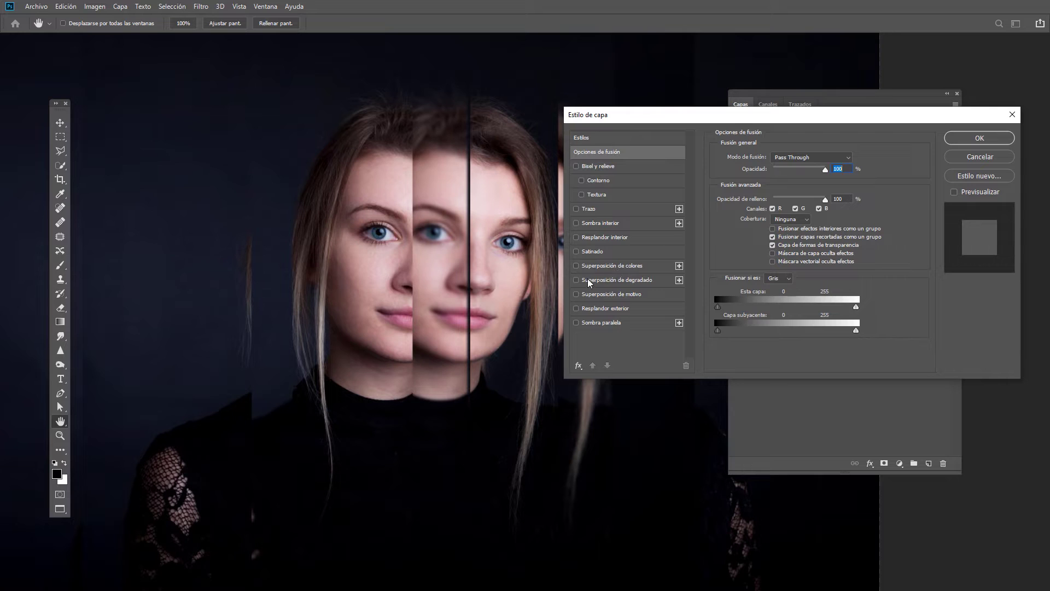
Give Grupo 1 a black Normal colour overlay at 34% opacity, then select Superior
{"action": "left_click", "coordinate": [613, 266]}
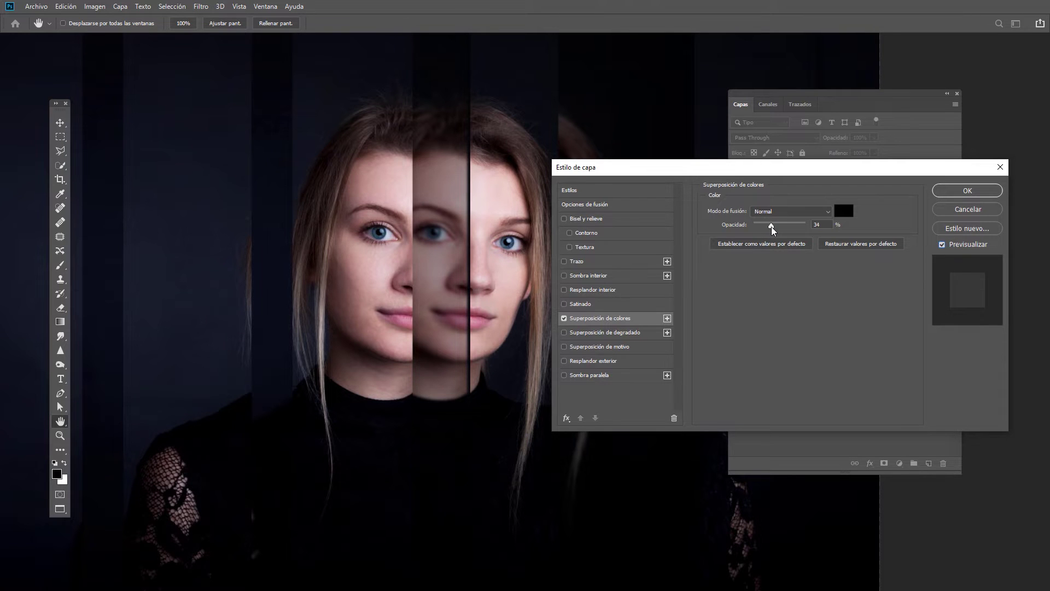
{"action": "left_click", "coordinate": [947, 191]}
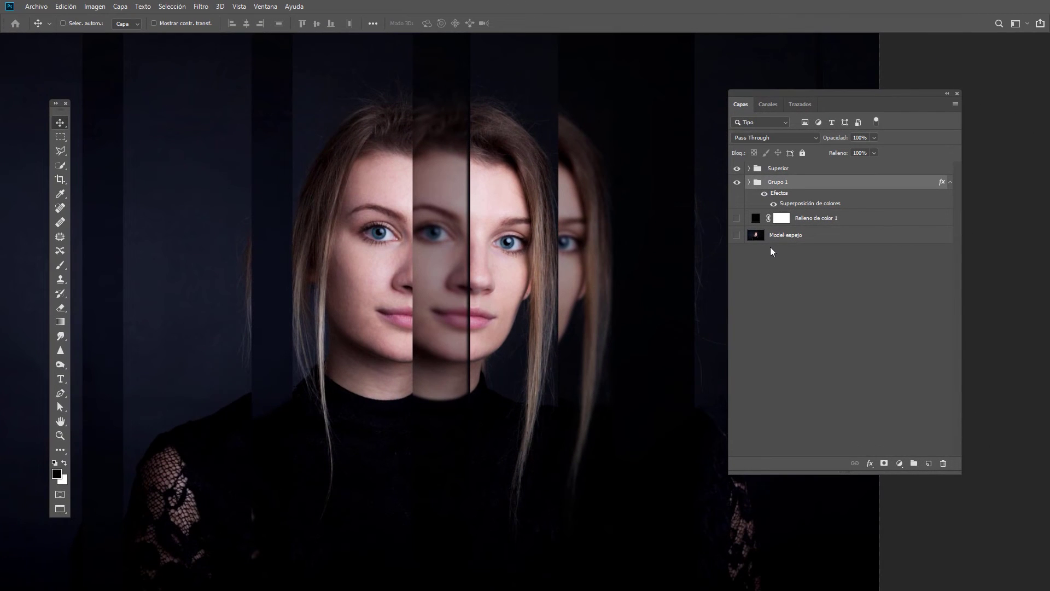
{"action": "left_click", "coordinate": [779, 169]}
Add a Cincel duro bevel to Superior: depth 1000%, size 1 px, highlight 74%, shadow 33%
{"action": "left_click", "coordinate": [870, 464]}
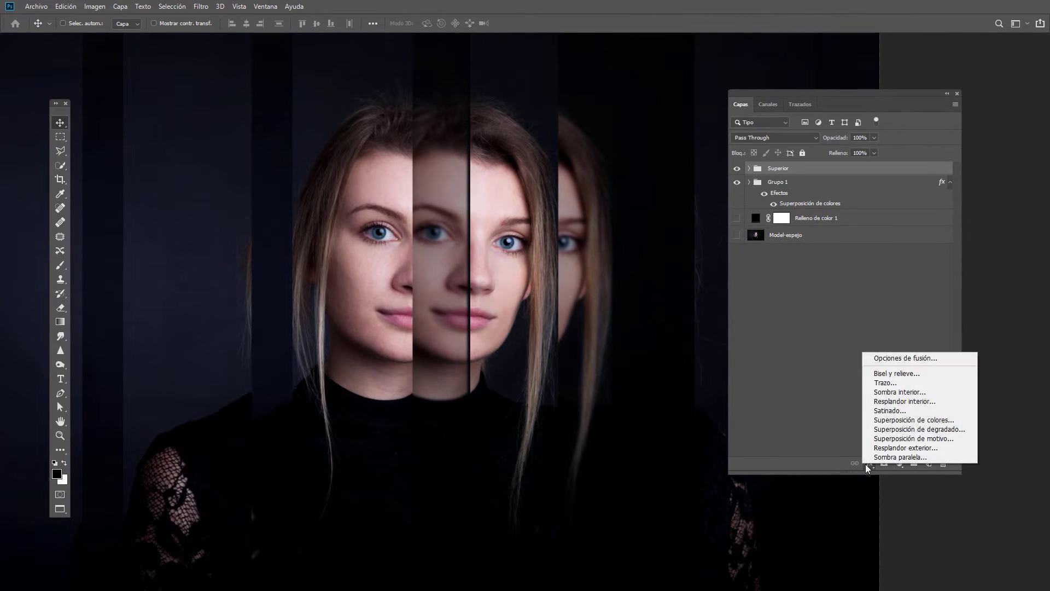
{"action": "left_click", "coordinate": [872, 373]}
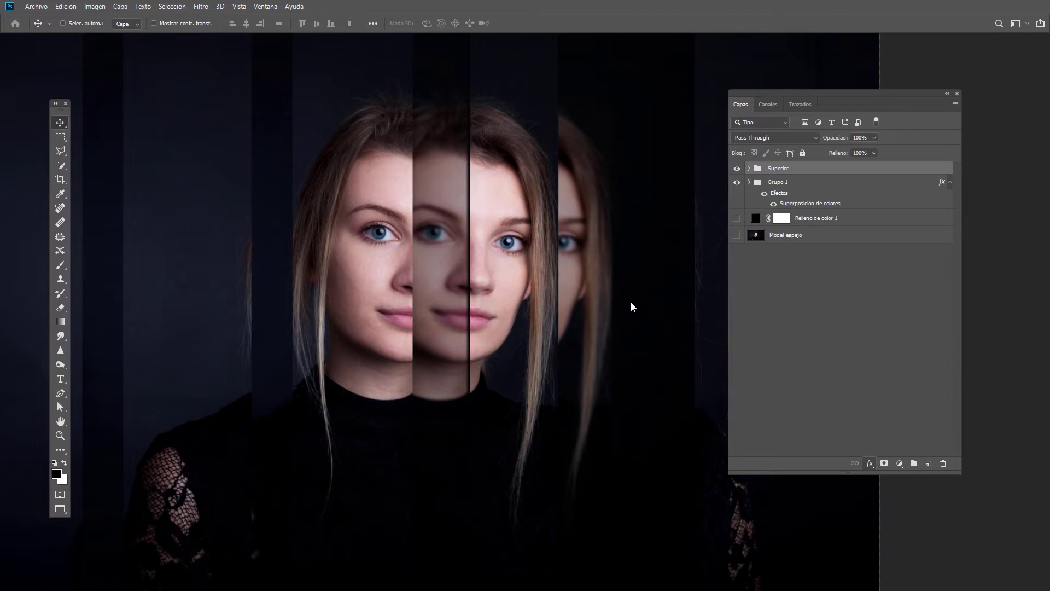
{"action": "left_click_drag", "start_coordinate": [774, 174], "coordinate": [539, 164]}
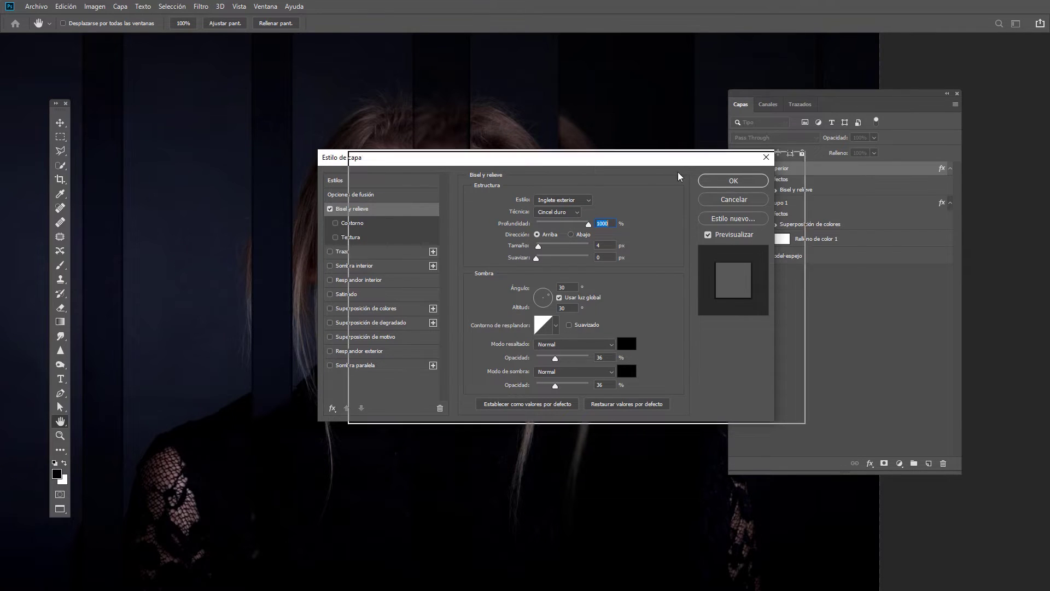
{"action": "left_click_drag", "start_coordinate": [578, 167], "coordinate": [793, 124]}
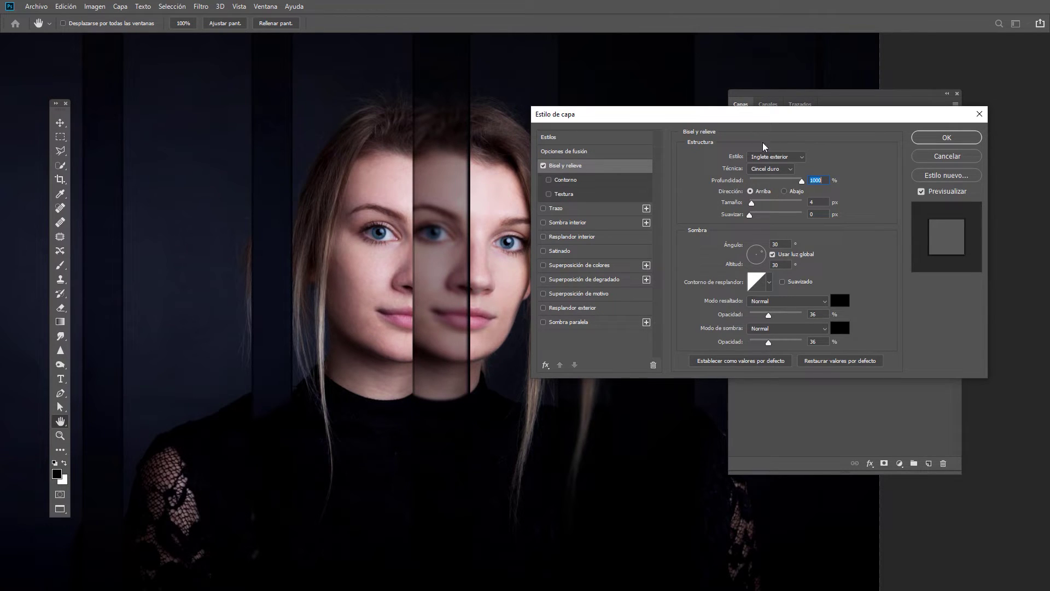
{"action": "mouse_move", "coordinate": [761, 120]}
{"action": "left_mouse_down"}
{"action": "mouse_move", "coordinate": [737, 212]}
{"action": "mouse_move", "coordinate": [704, 159]}
{"action": "left_mouse_up"}
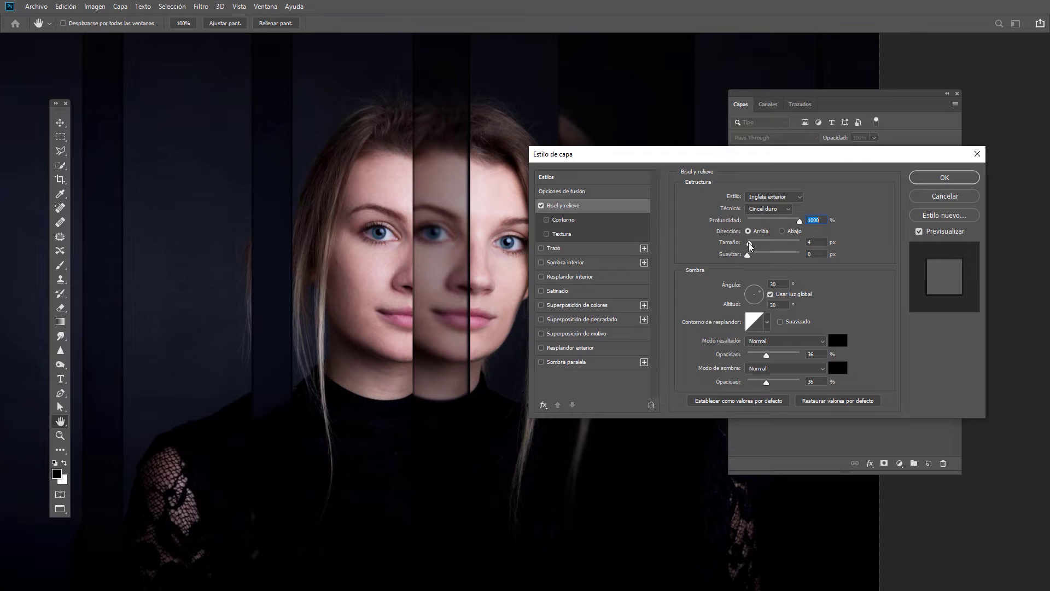
{"action": "left_click_drag", "start_coordinate": [749, 243], "coordinate": [751, 245]}
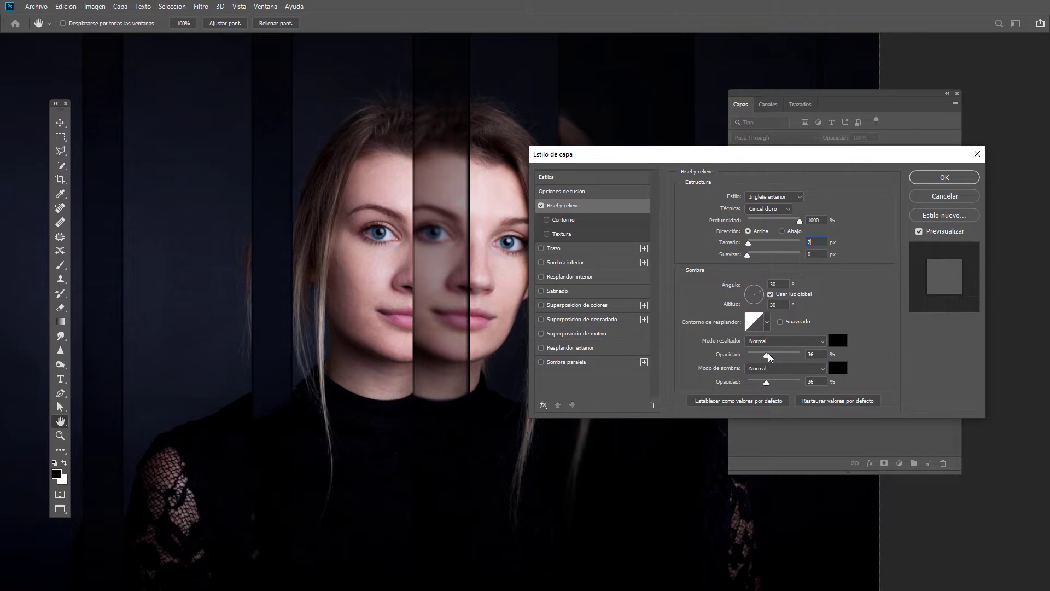
{"action": "mouse_move", "coordinate": [765, 355]}
{"action": "left_mouse_down"}
{"action": "mouse_move", "coordinate": [796, 356]}
{"action": "mouse_move", "coordinate": [769, 385]}
{"action": "left_mouse_up"}
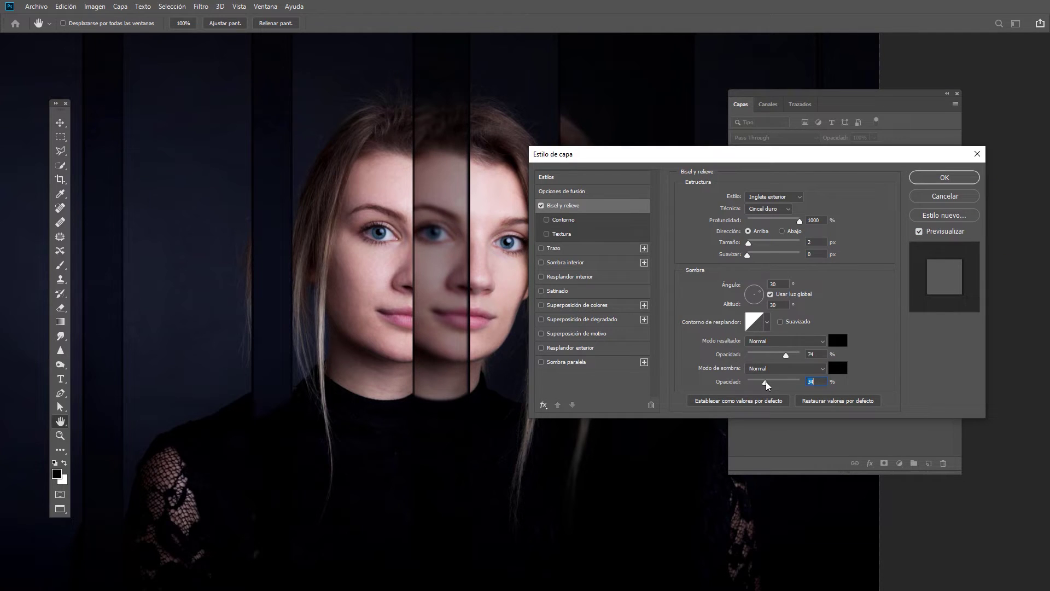
{"action": "left_click", "coordinate": [919, 231]}
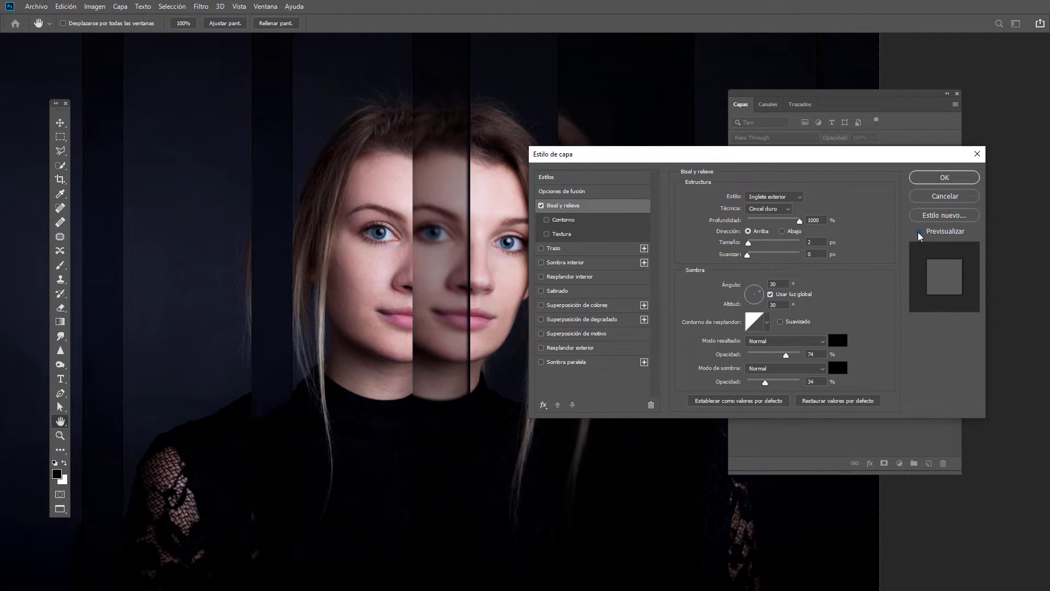
{"action": "left_click", "coordinate": [919, 232]}
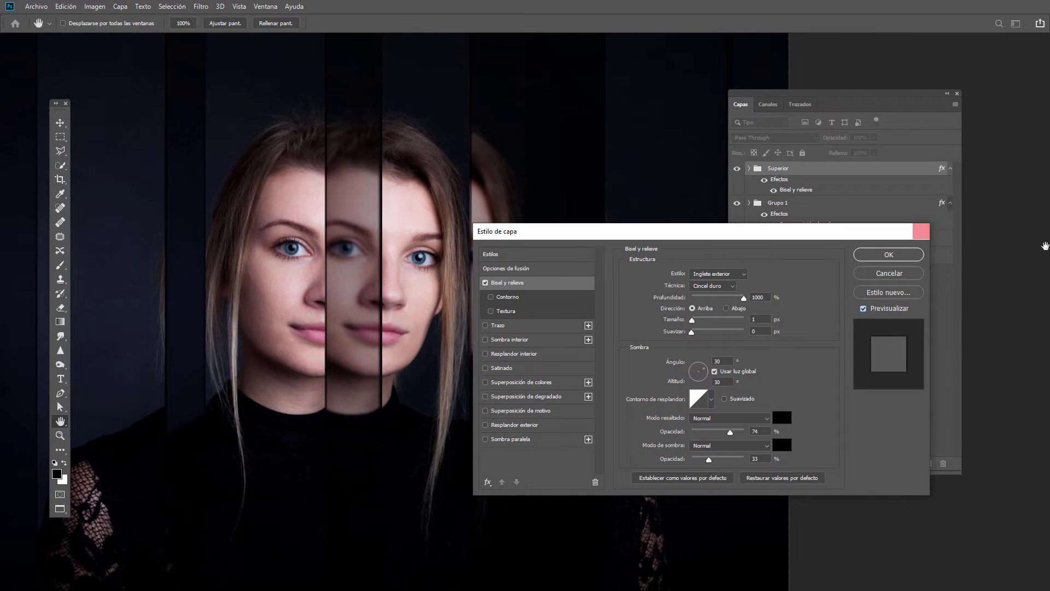
{"action": "left_click", "coordinate": [888, 256]}
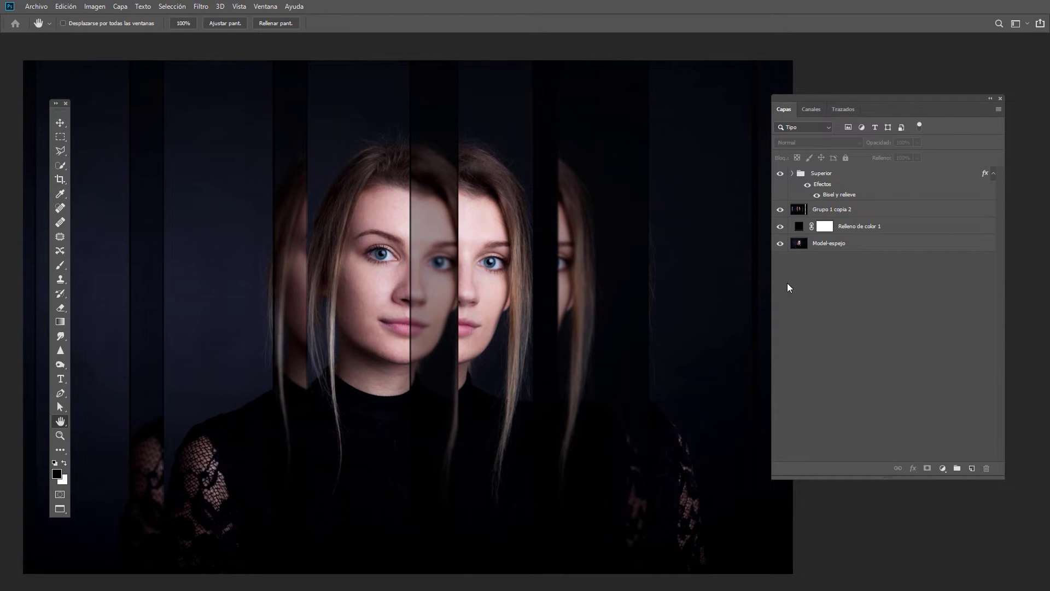
With the Superior group selected, add a Curves adjustment layer
{"action": "left_click", "coordinate": [826, 175]}
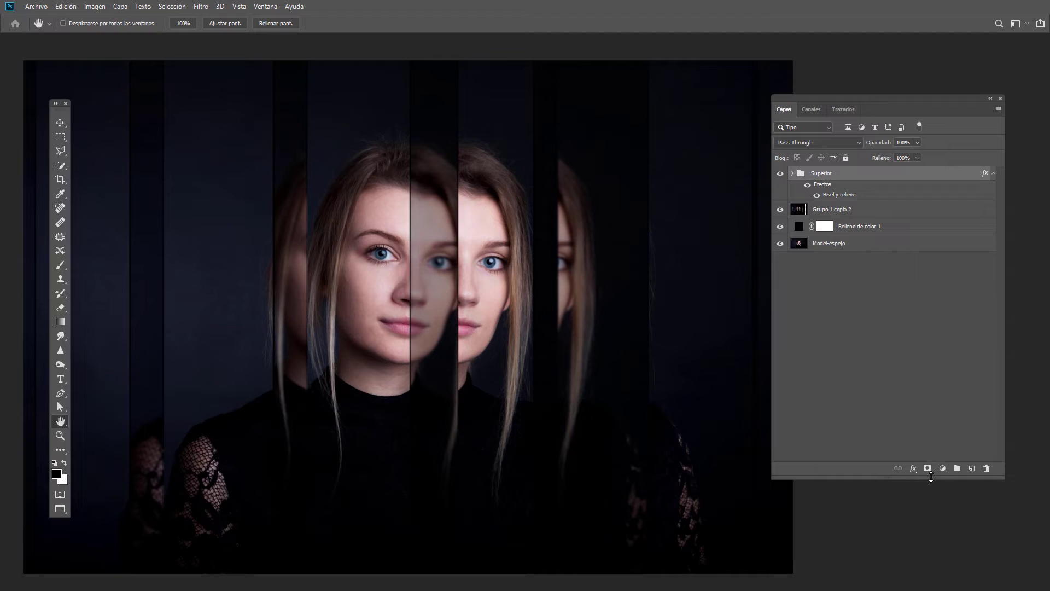
{"action": "left_click", "coordinate": [942, 468]}
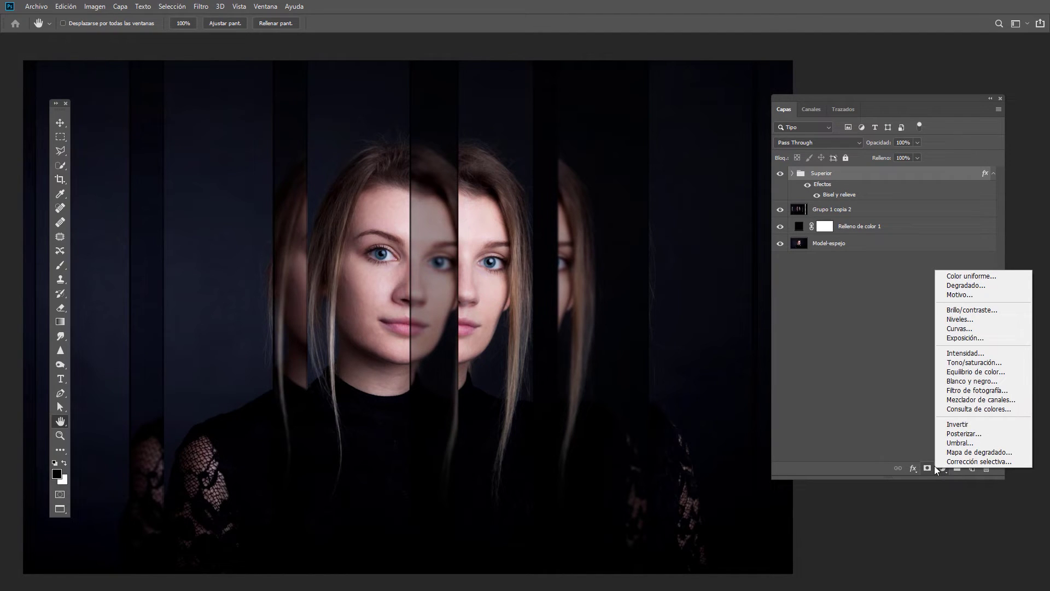
{"action": "left_click", "coordinate": [885, 337]}
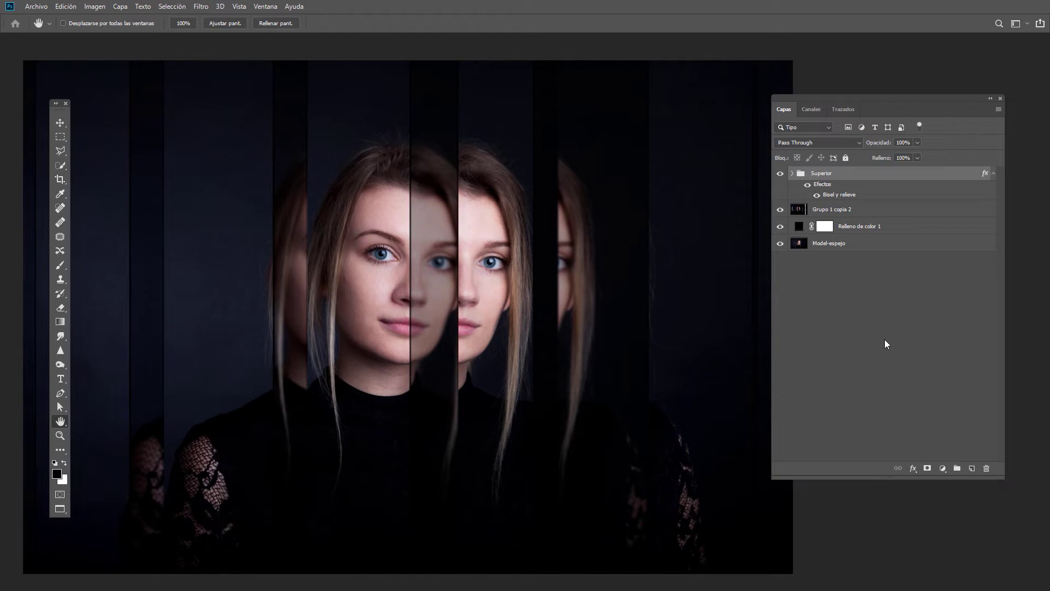
{"action": "left_click", "coordinate": [943, 472]}
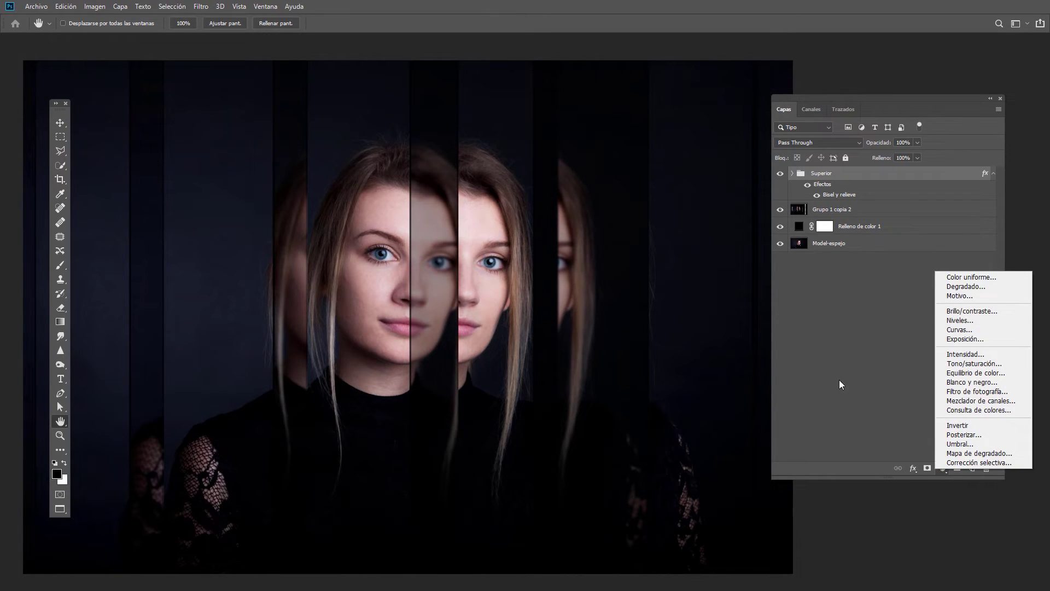
{"action": "left_click", "coordinate": [960, 330]}
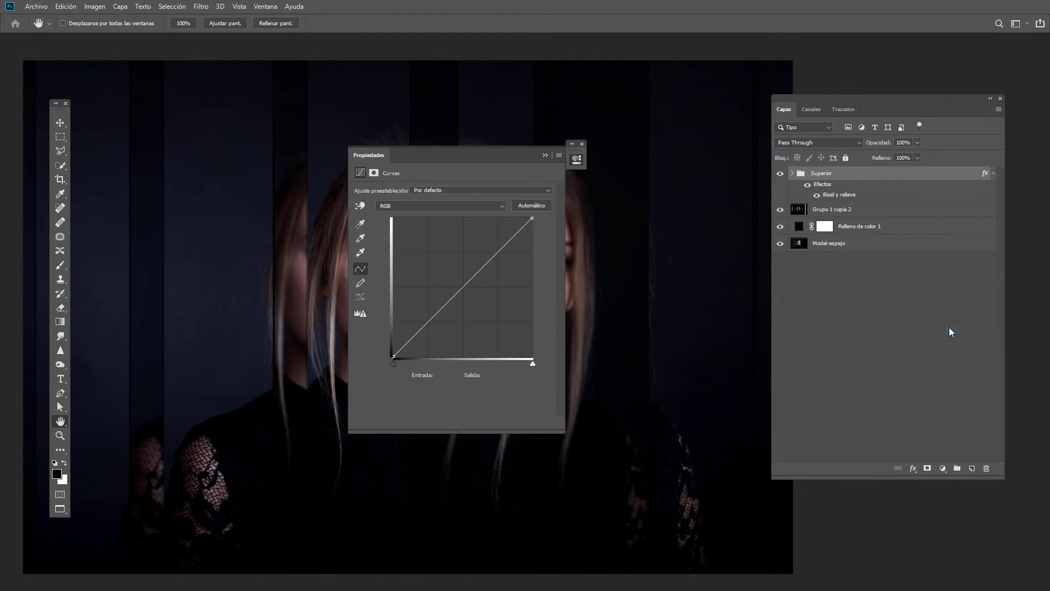
Raise the Azul channel's black point to output 11 in Curvas 1 and close its properties
{"action": "left_click_drag", "start_coordinate": [450, 160], "coordinate": [854, 200]}
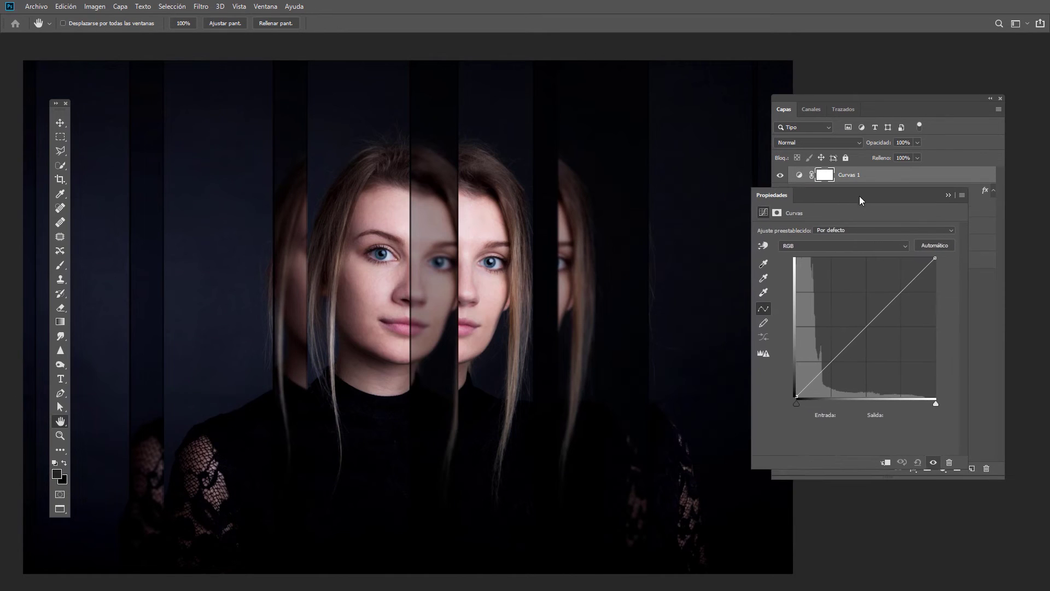
{"action": "left_click", "coordinate": [813, 248]}
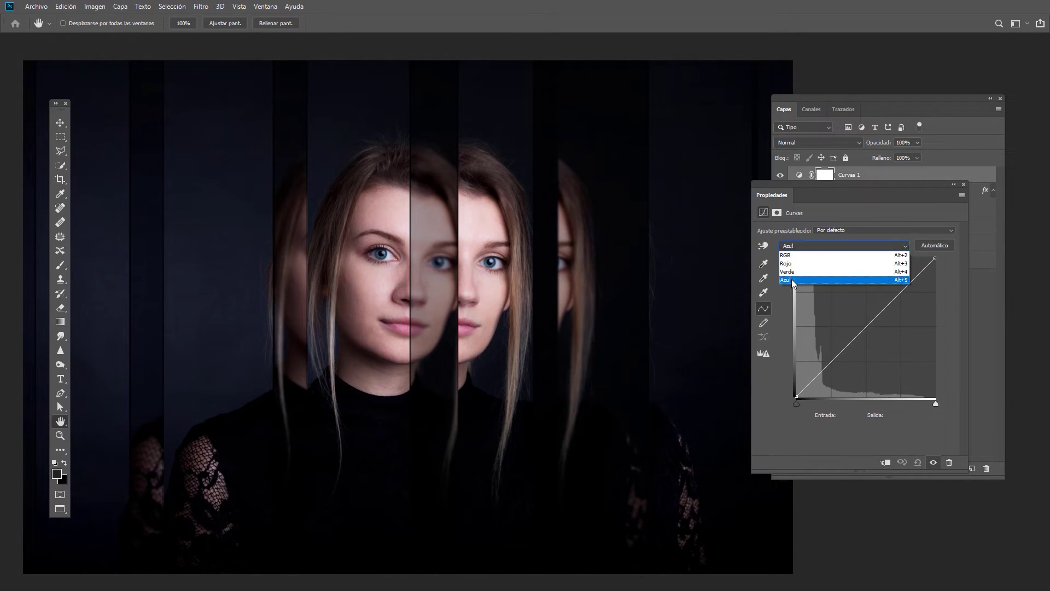
{"action": "left_click", "coordinate": [792, 279]}
{"action": "left_click_drag", "start_coordinate": [797, 398], "coordinate": [791, 391]}
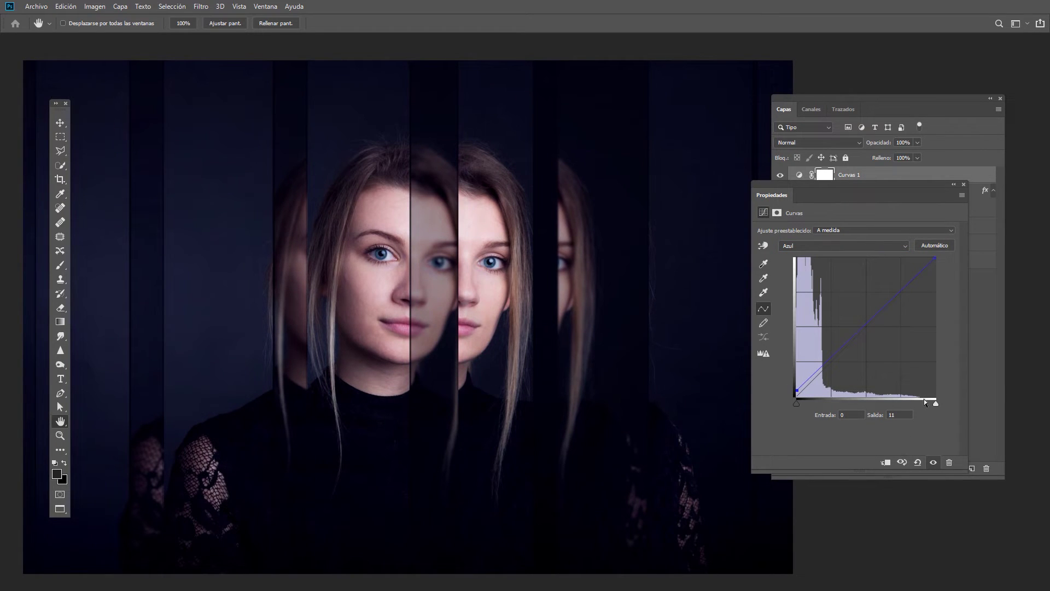
{"action": "left_click", "coordinate": [932, 462]}
{"action": "left_click", "coordinate": [964, 186]}
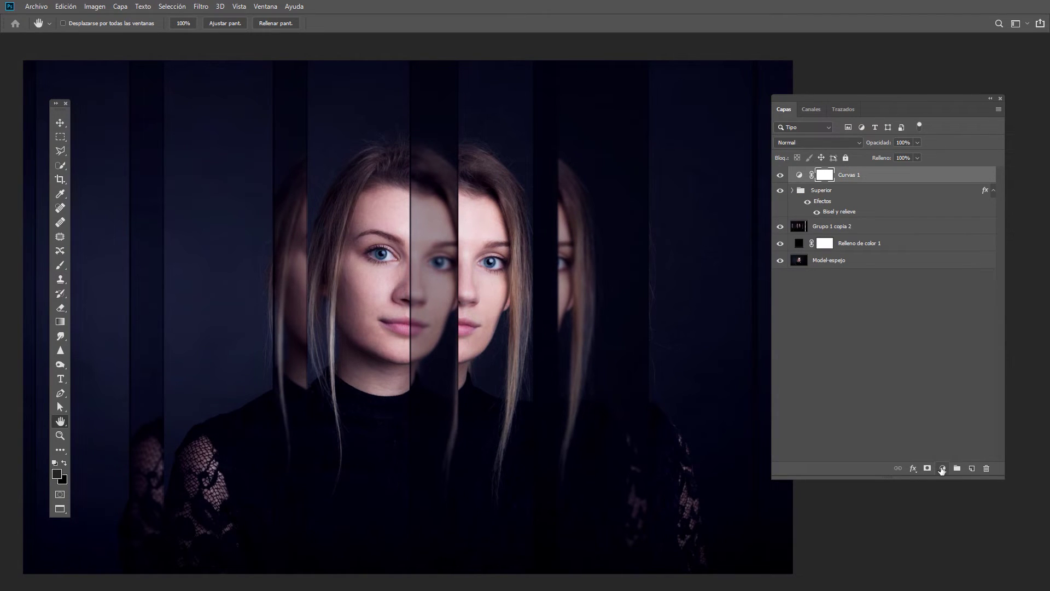
{"action": "left_click", "coordinate": [942, 469]}
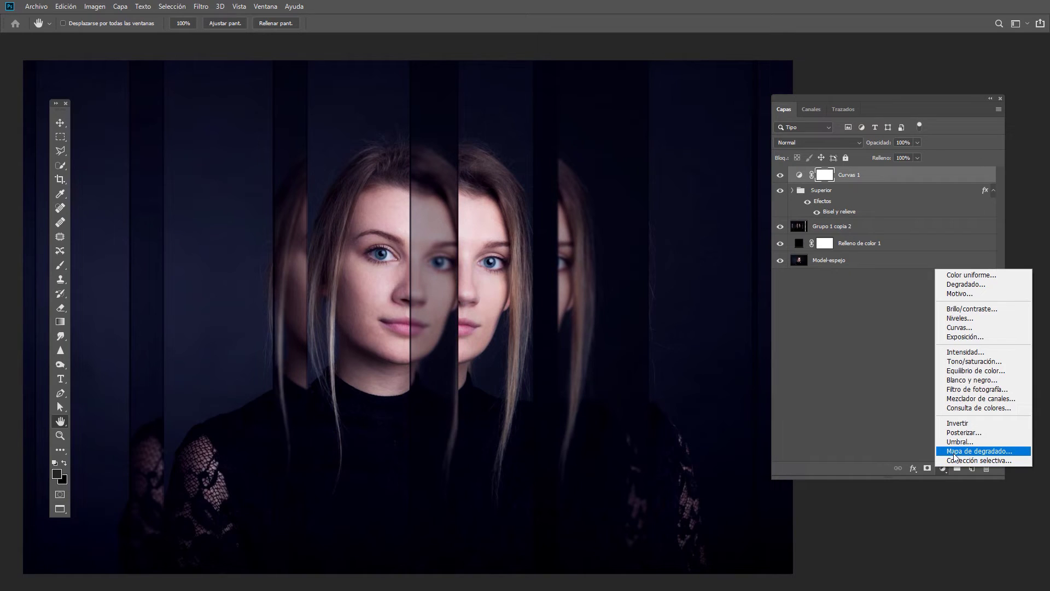
Add a gradient map with the violet-orange preset, changing its dark stop to blue 0f4aad
{"action": "left_click", "coordinate": [957, 451]}
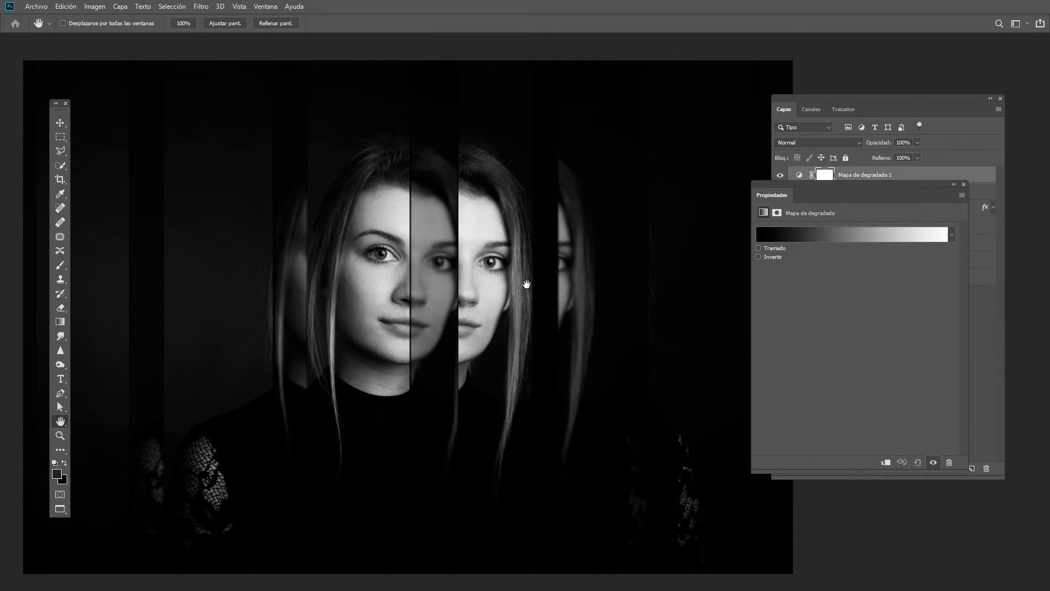
{"action": "left_click", "coordinate": [871, 237]}
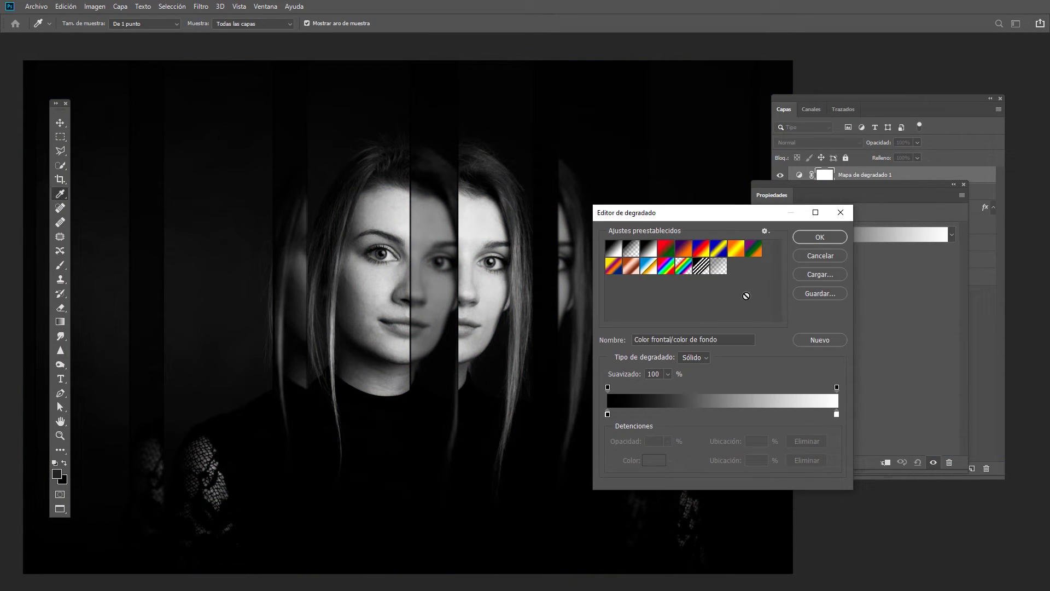
{"action": "left_click", "coordinate": [685, 250]}
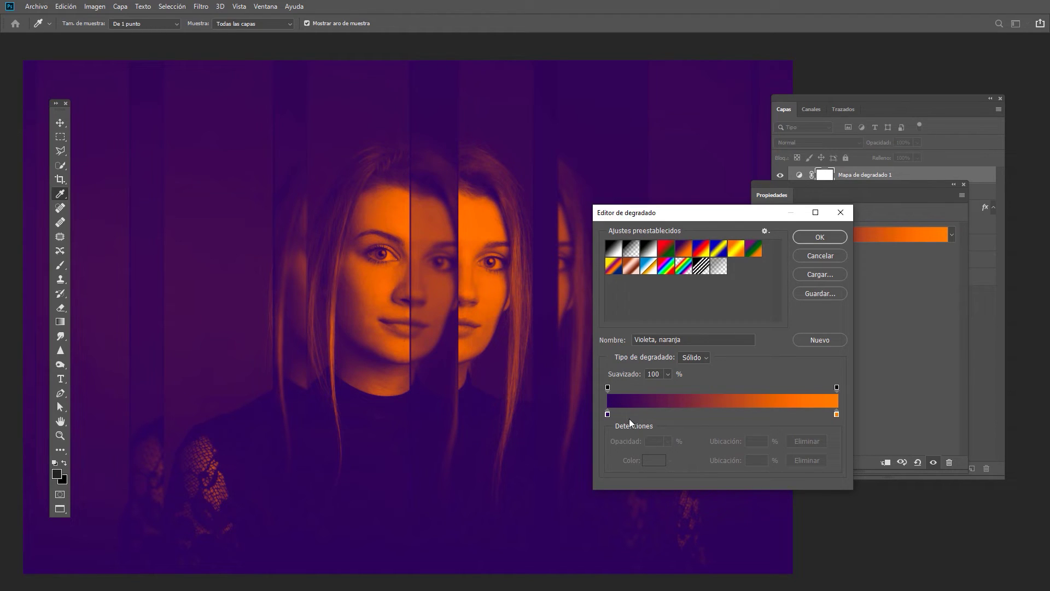
{"action": "left_click", "coordinate": [607, 414]}
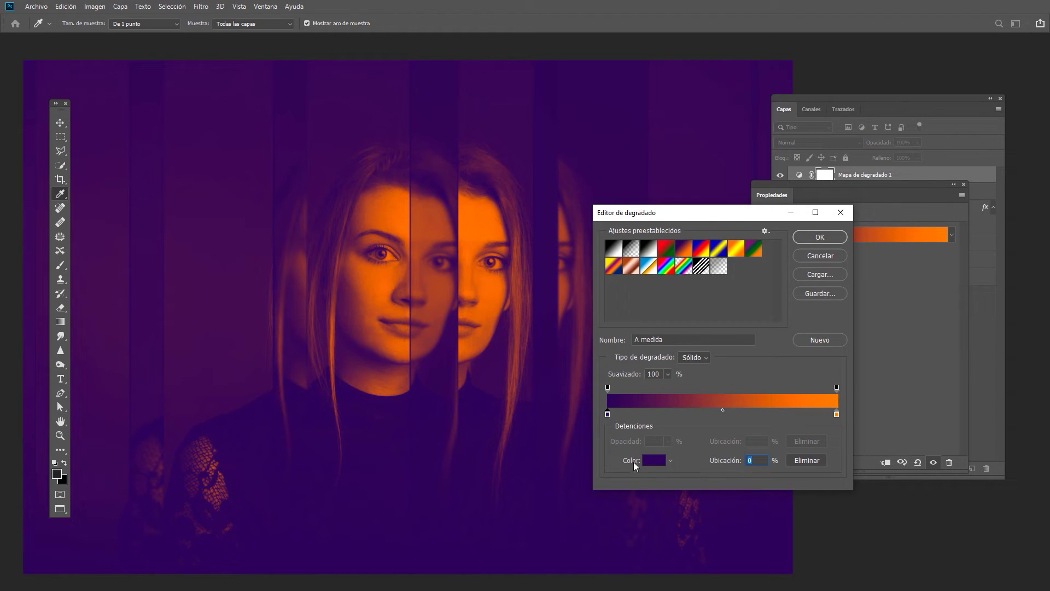
{"action": "left_click", "coordinate": [647, 464]}
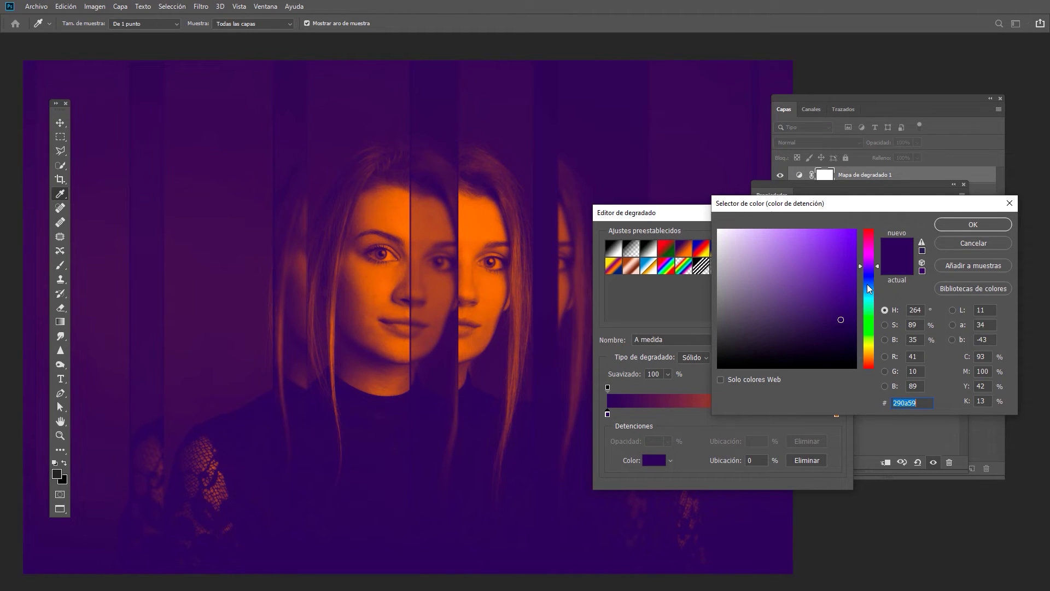
{"action": "left_click", "coordinate": [870, 285]}
{"action": "left_click_drag", "start_coordinate": [848, 243], "coordinate": [845, 274]}
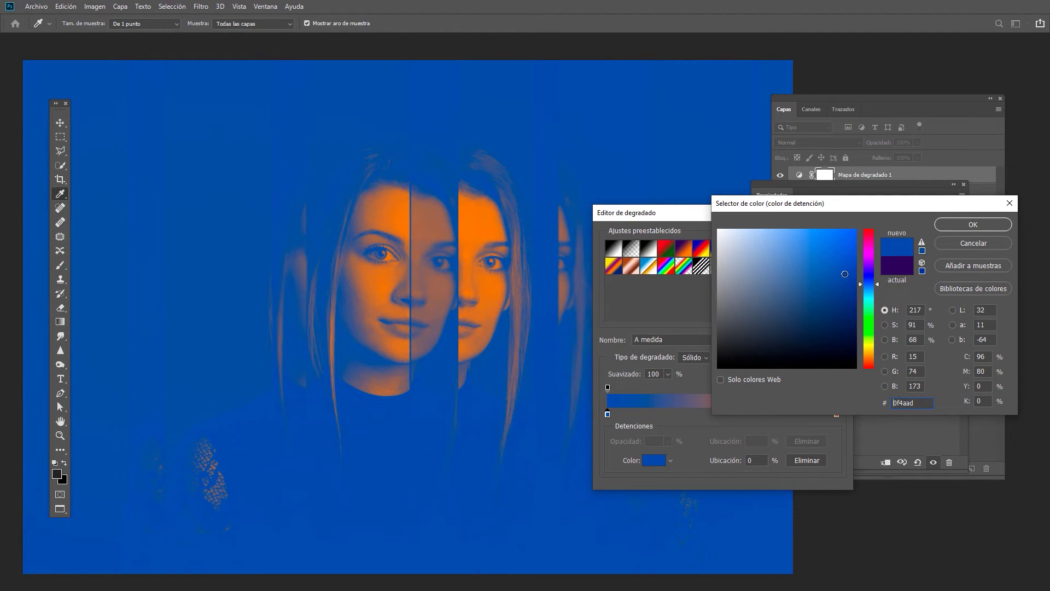
{"action": "left_click", "coordinate": [943, 229]}
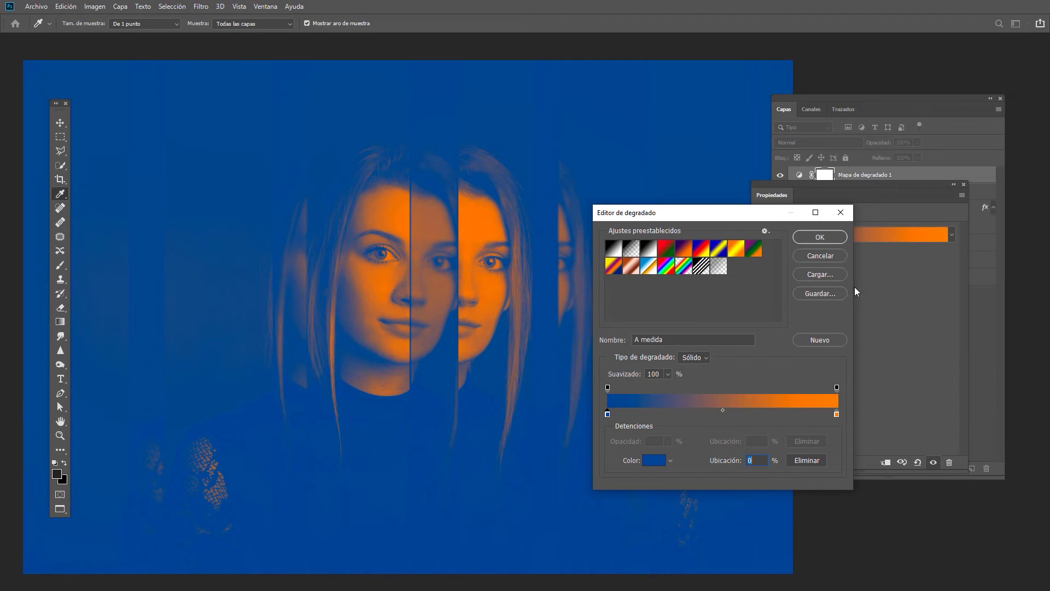
Set Mapa de degradado 1 to Trama blending at 18% opacity
{"action": "left_click", "coordinate": [822, 239]}
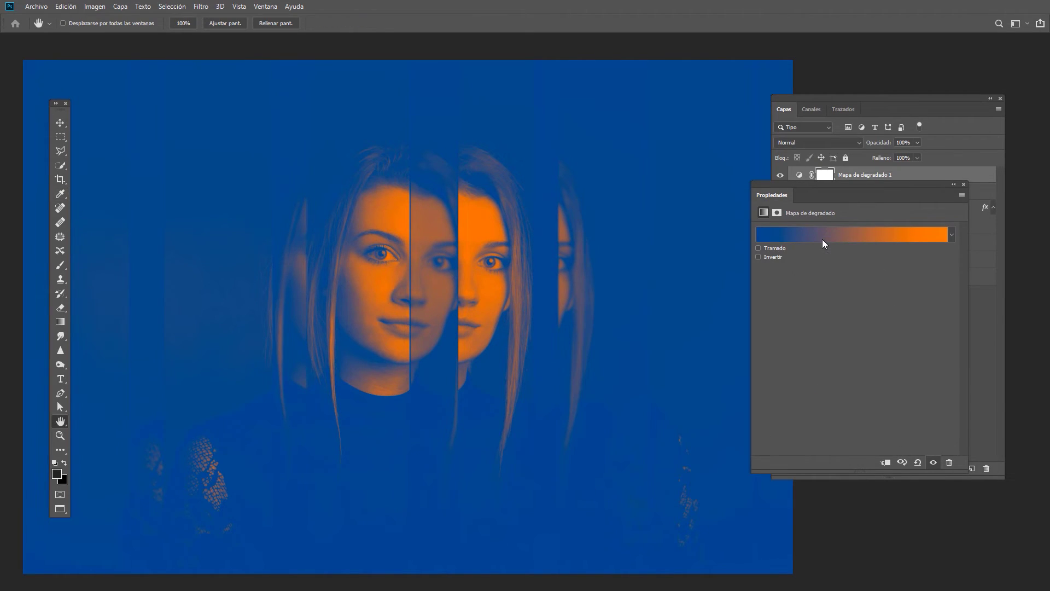
{"action": "left_click", "coordinate": [898, 174]}
{"action": "left_click", "coordinate": [842, 145]}
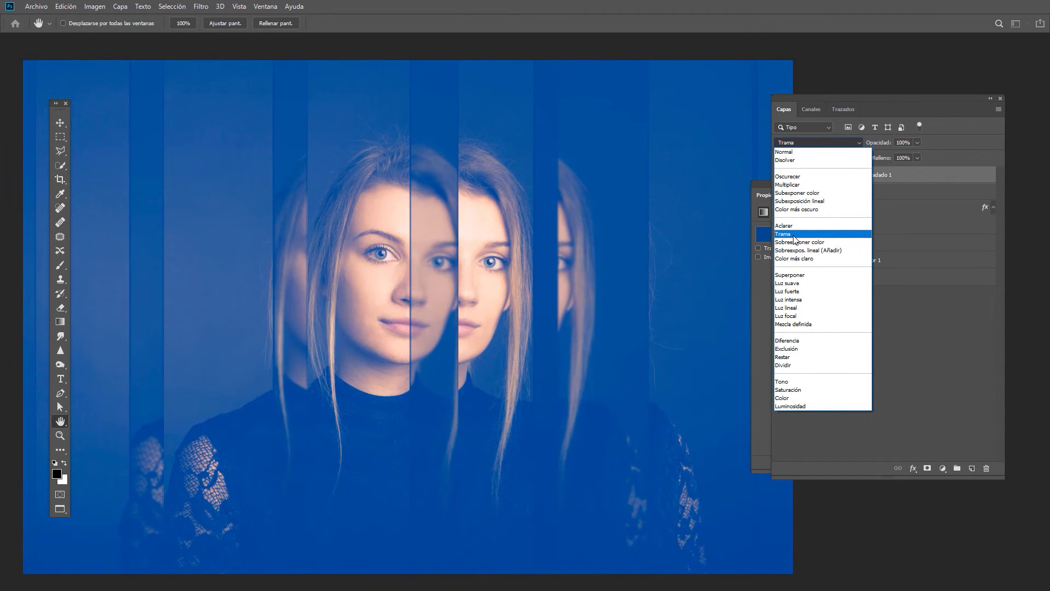
{"action": "left_click", "coordinate": [796, 235]}
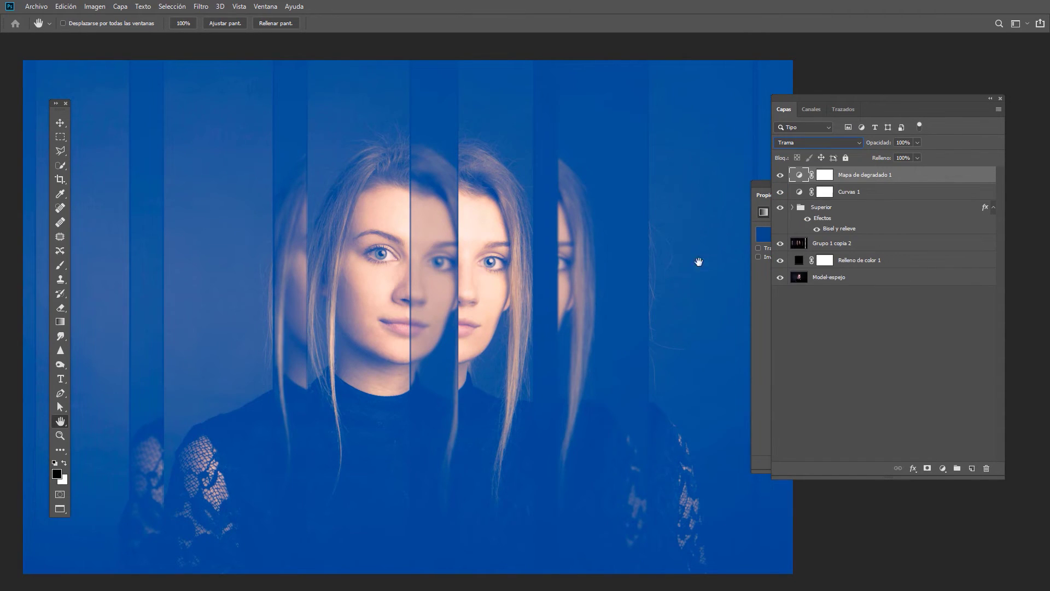
{"action": "left_click", "coordinate": [917, 143]}
{"action": "left_click", "coordinate": [881, 156]}
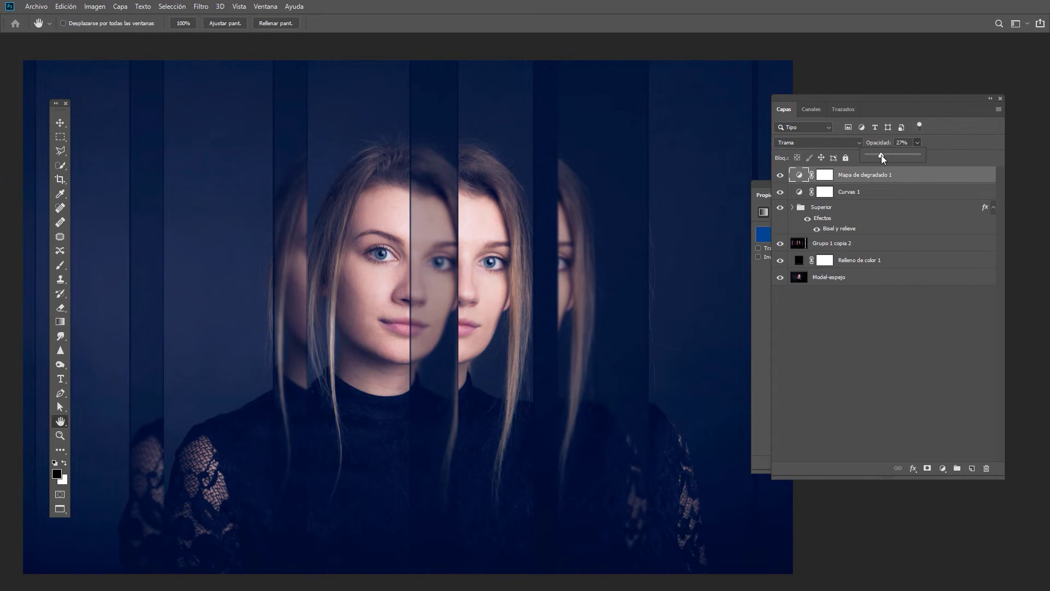
{"action": "left_click", "coordinate": [781, 176]}
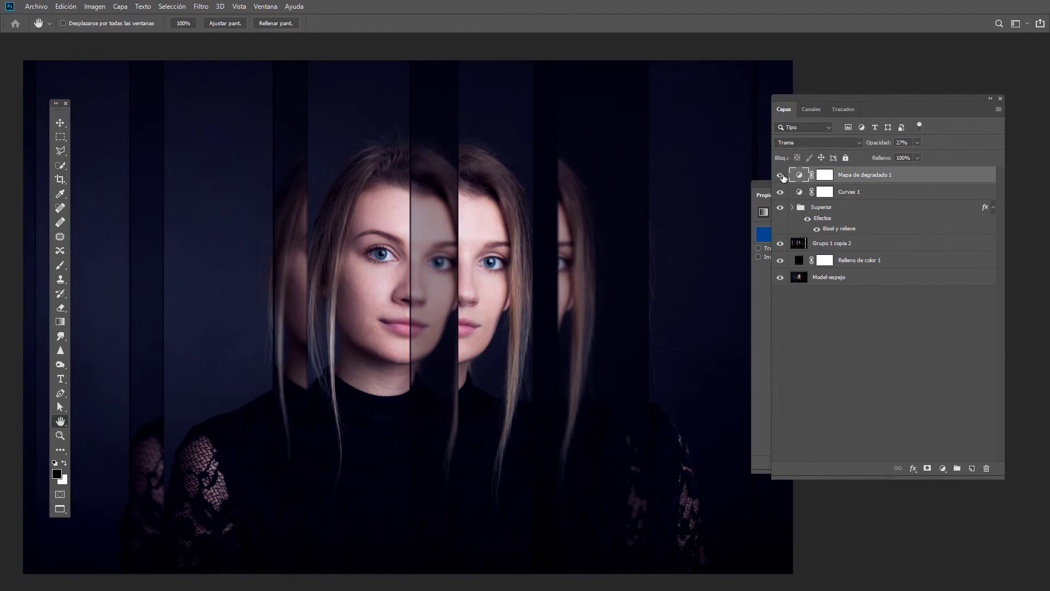
{"action": "left_click", "coordinate": [781, 176]}
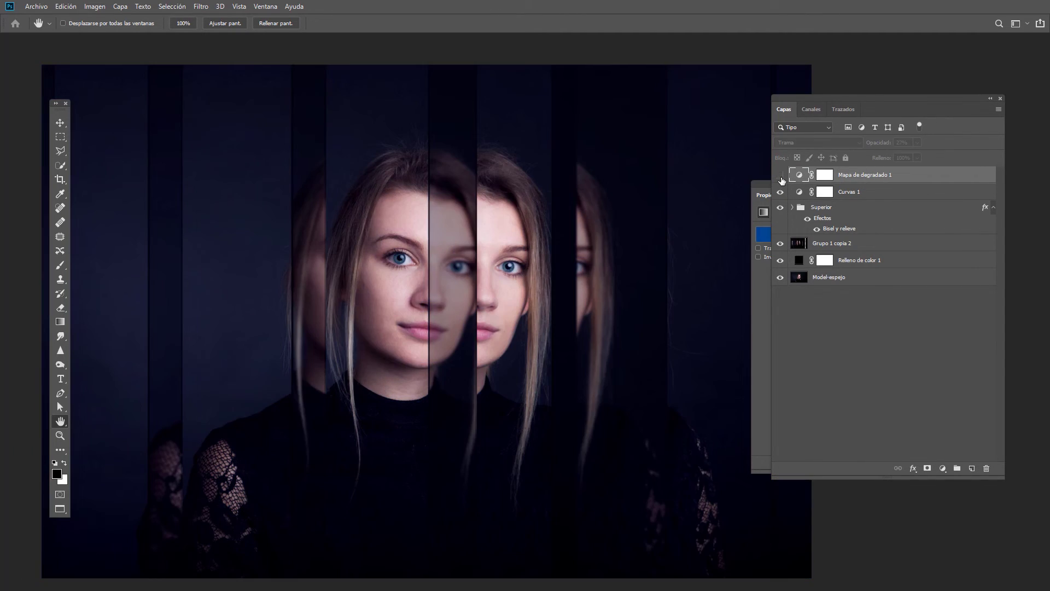
{"action": "left_click", "coordinate": [780, 175]}
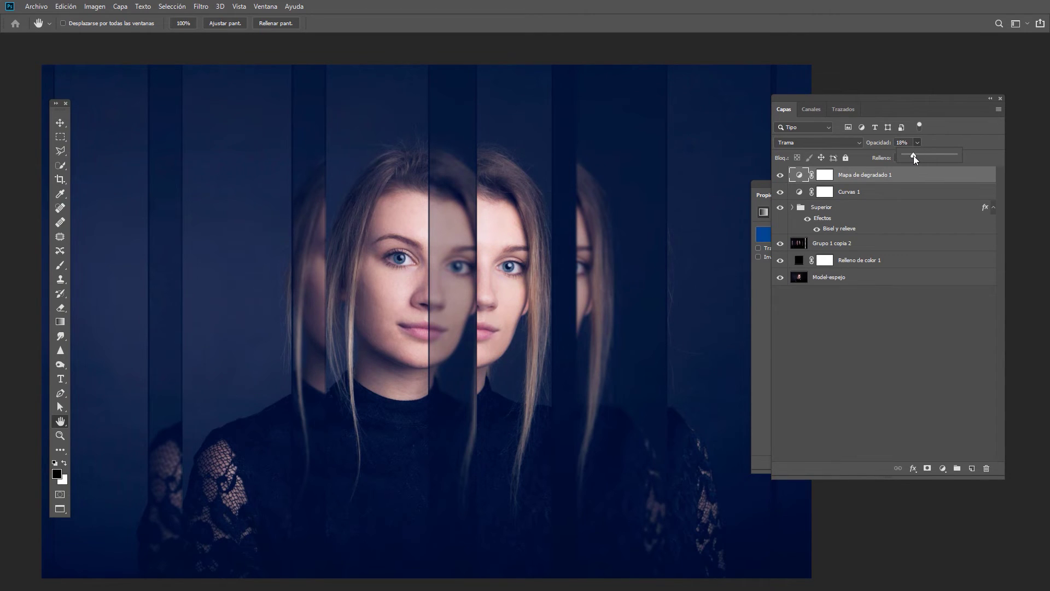
{"action": "left_click", "coordinate": [909, 184]}
{"action": "scroll", "coordinate": [435, 315], "scroll_direction": "down", "scroll_amount": 1}
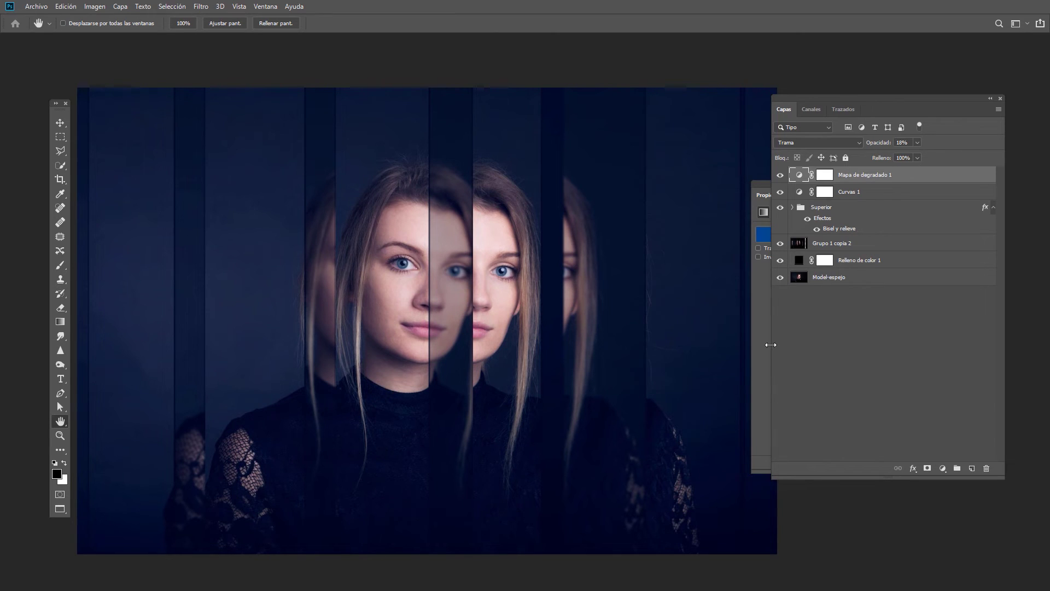
Add a new Multiplicar layer and drag a dark vignette gradient across the portrait
{"action": "left_click", "coordinate": [972, 469]}
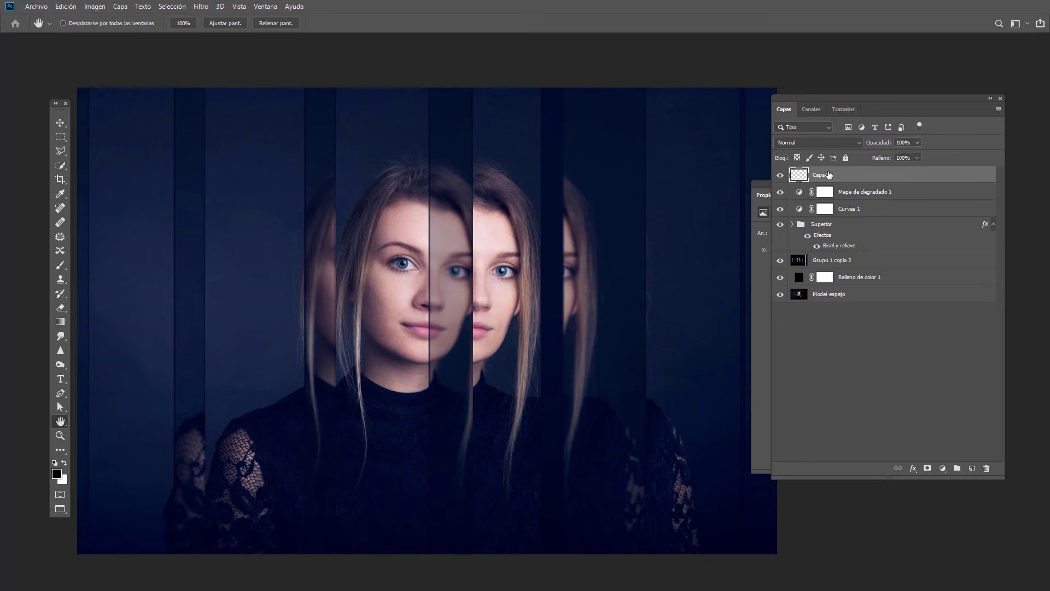
{"action": "left_click", "coordinate": [841, 140]}
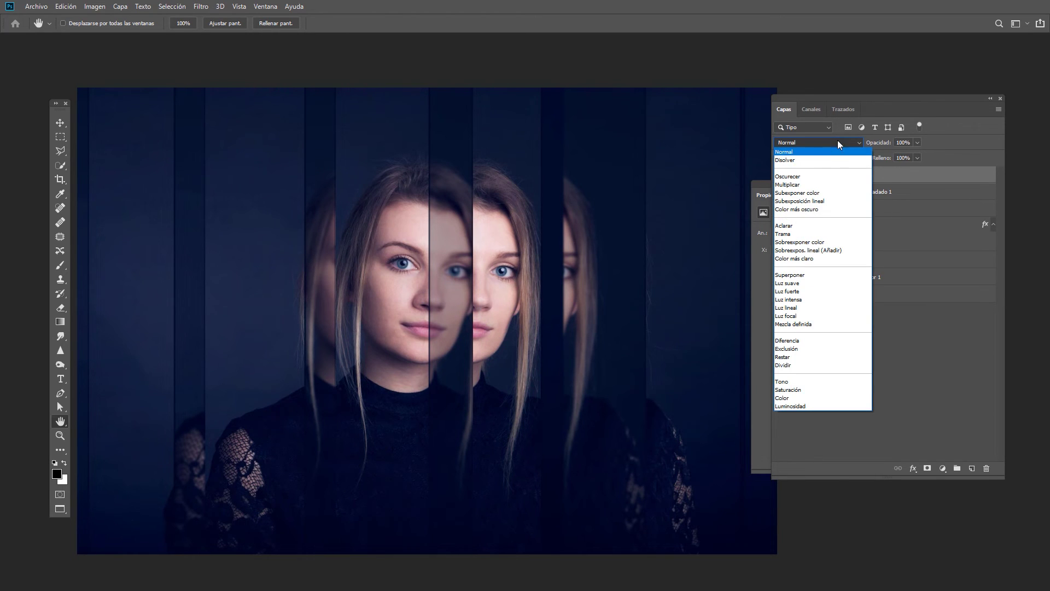
{"action": "left_click", "coordinate": [794, 185]}
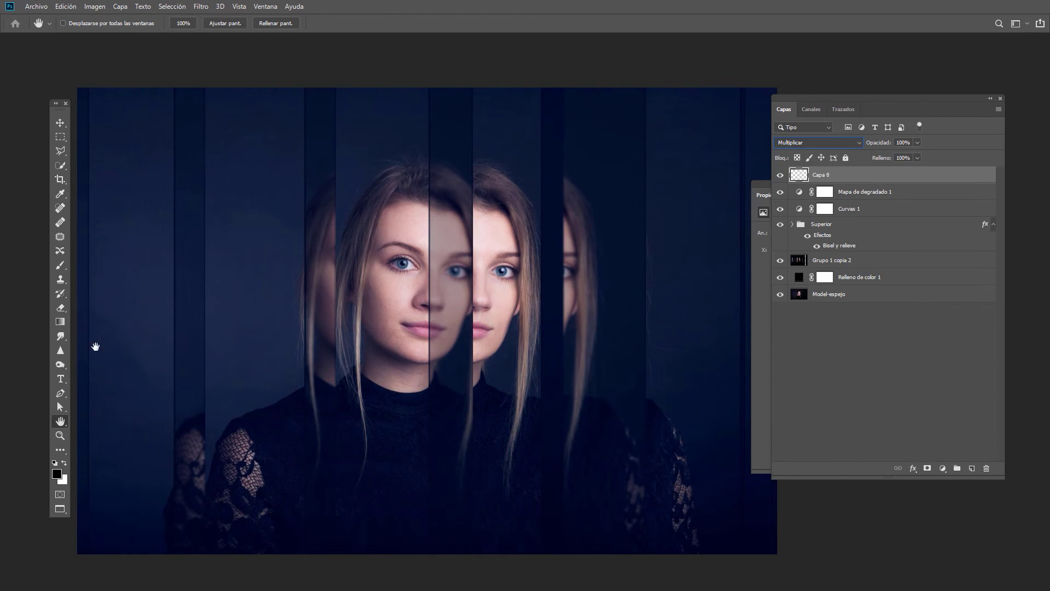
{"action": "left_click", "coordinate": [58, 326]}
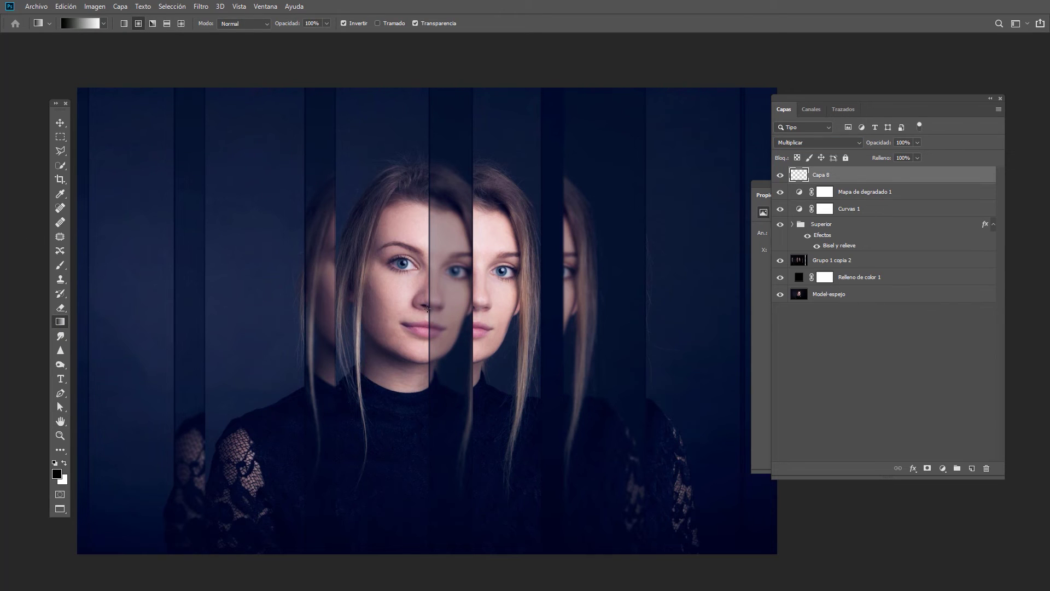
{"action": "left_click_drag", "start_coordinate": [429, 306], "coordinate": [660, 510]}
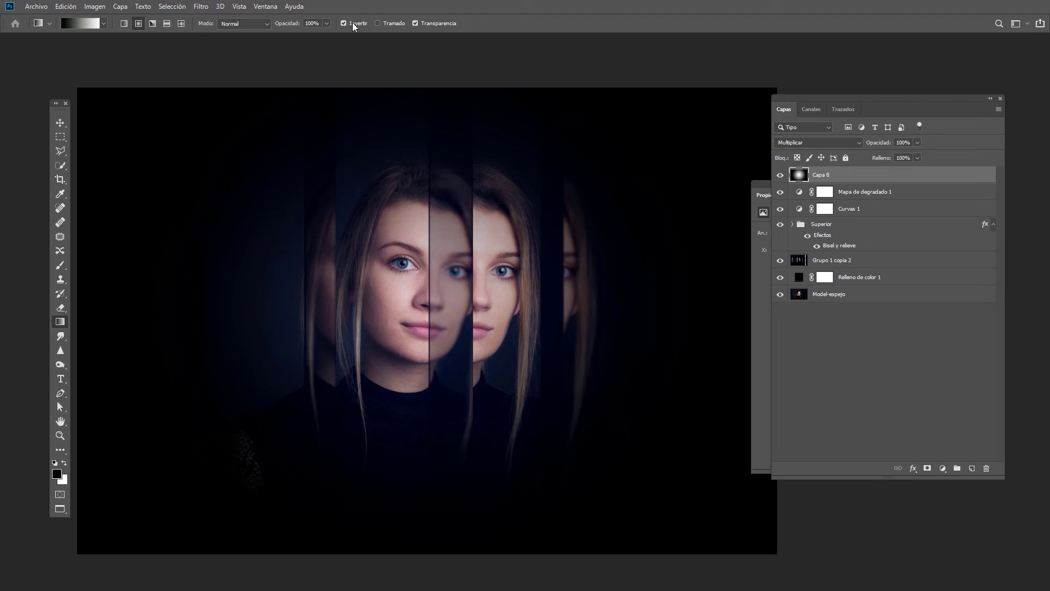
{"action": "left_click", "coordinate": [77, 22]}
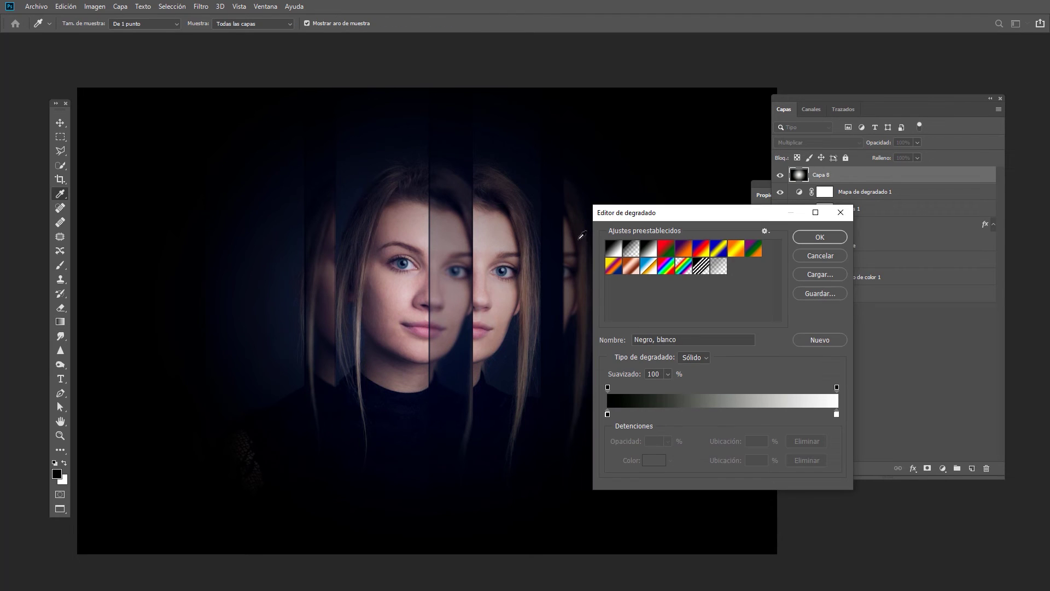
{"action": "left_click", "coordinate": [819, 237]}
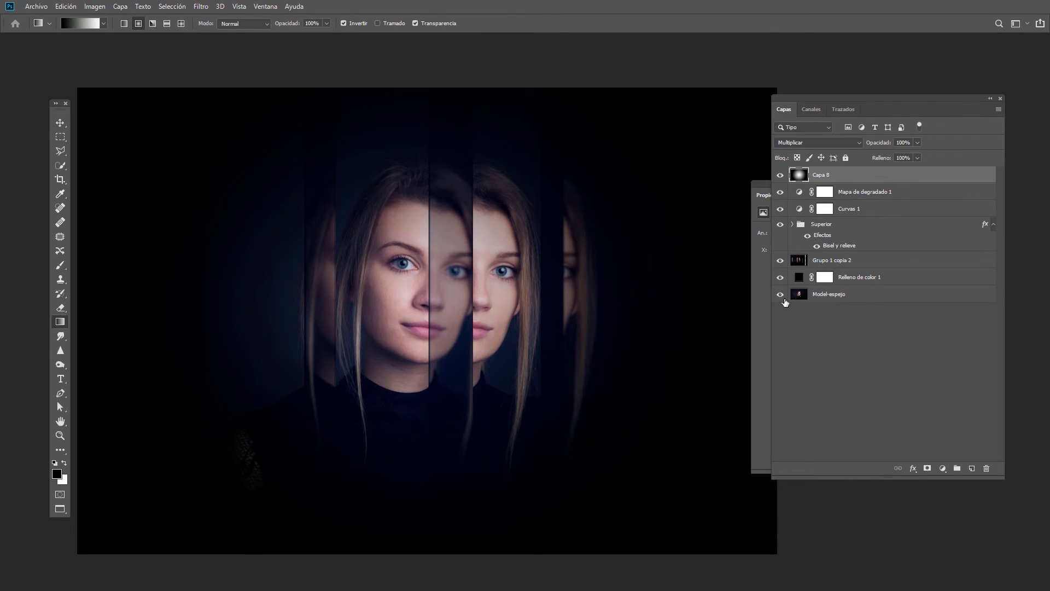
Lower the Capa 8 vignette layer's opacity to 62%
{"action": "left_click", "coordinate": [919, 144]}
{"action": "left_click_drag", "start_coordinate": [920, 157], "coordinate": [908, 157]}
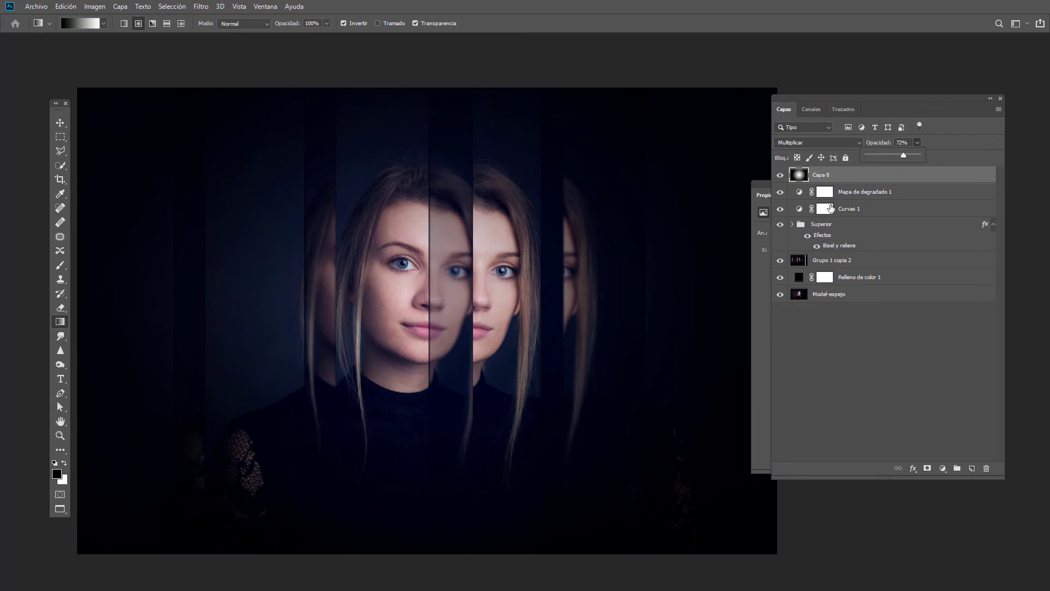
{"action": "key", "text": "h"}
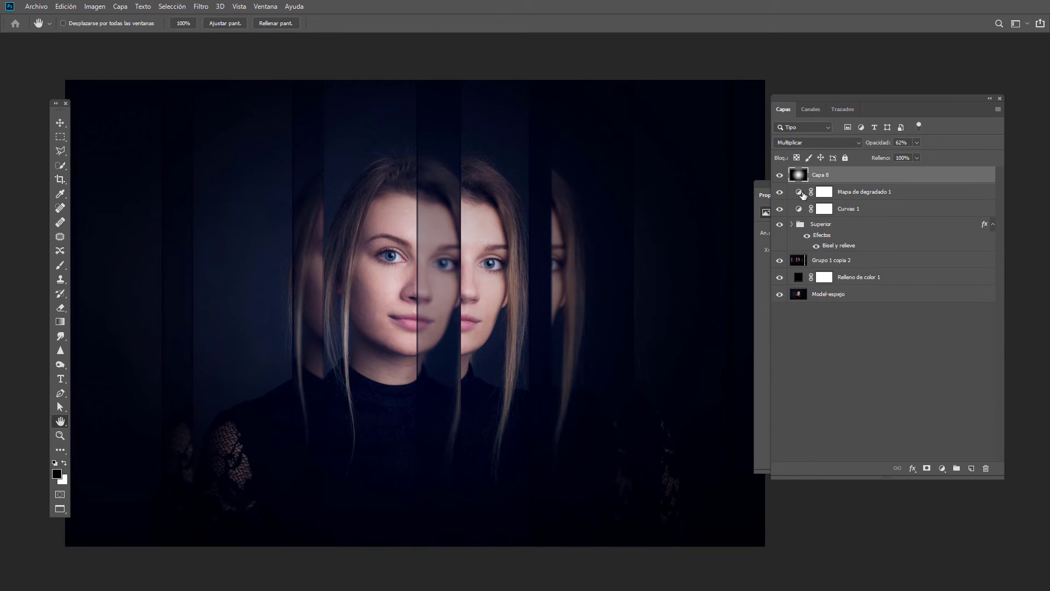
Change the left stop of Mapa de degradado 1's gradient to brighter blue 2062d0
{"action": "left_click", "coordinate": [802, 193]}
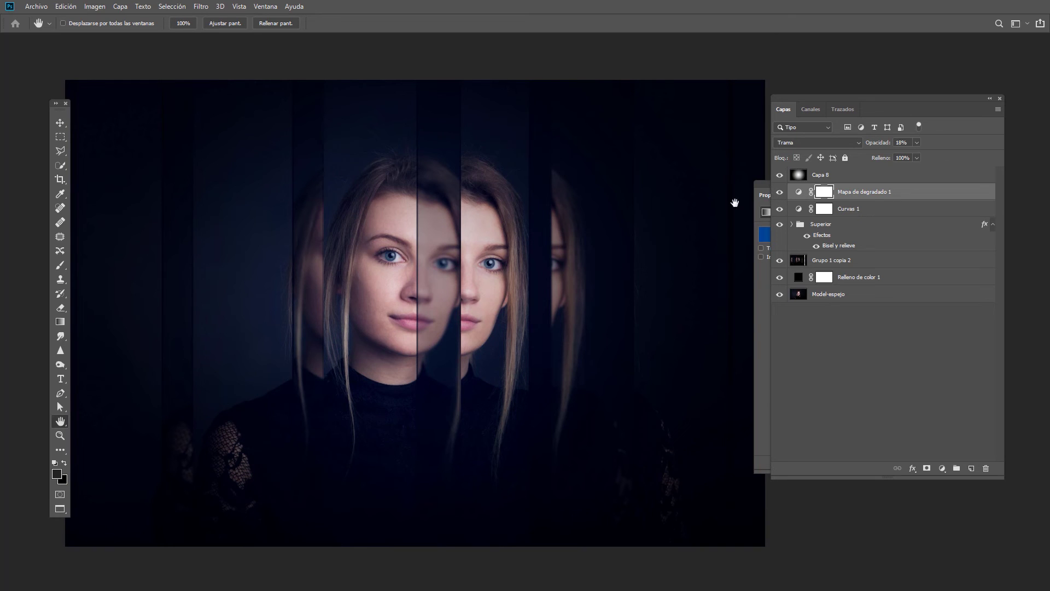
{"action": "left_click", "coordinate": [765, 195]}
{"action": "left_click_drag", "start_coordinate": [769, 192], "coordinate": [698, 215]}
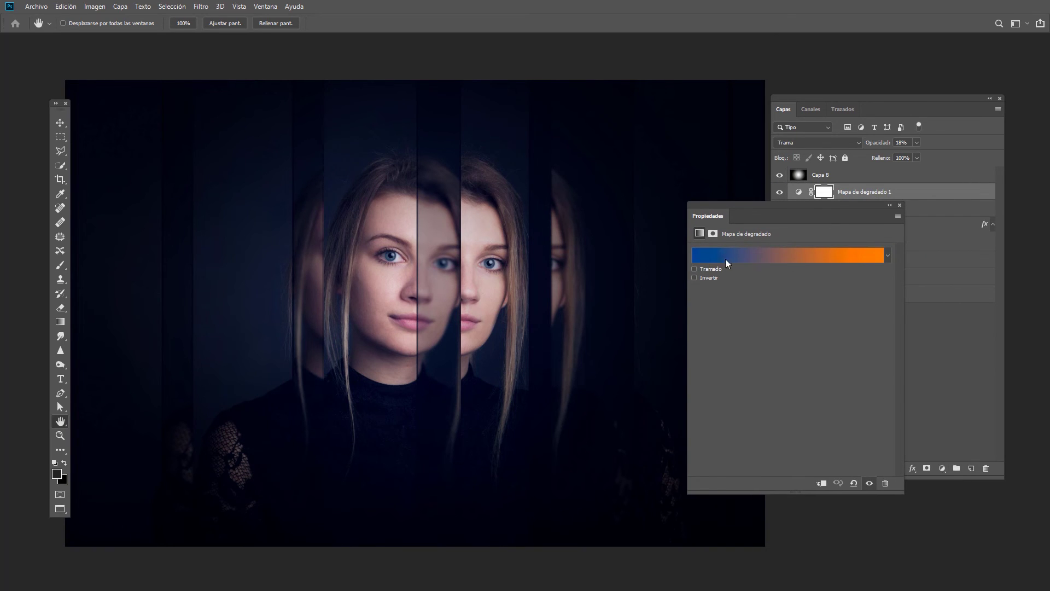
{"action": "left_click", "coordinate": [727, 261]}
{"action": "left_click", "coordinate": [608, 415]}
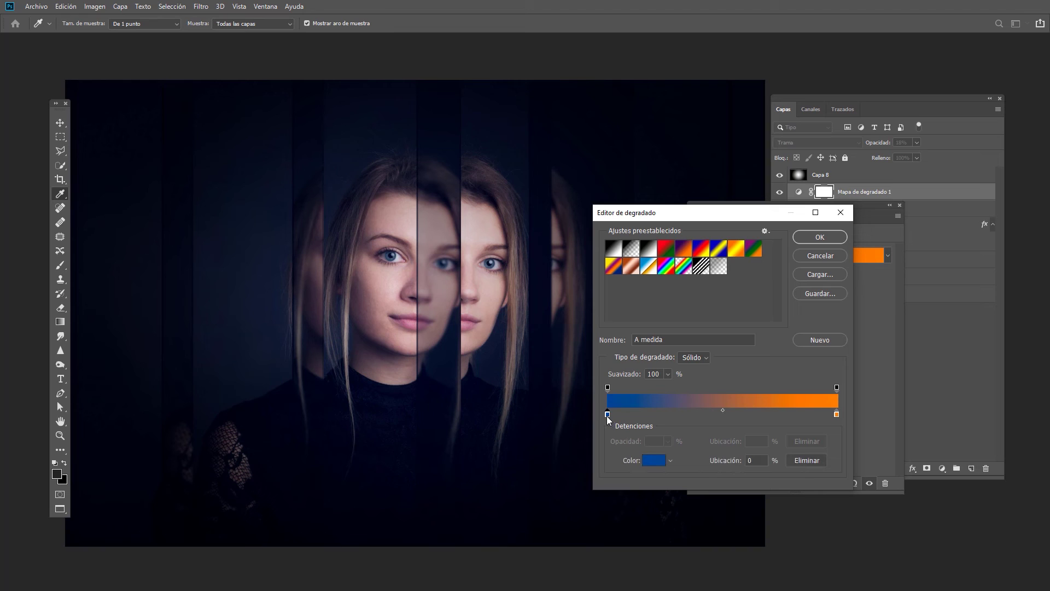
{"action": "left_click", "coordinate": [654, 460]}
{"action": "type", "text": "43526c"}
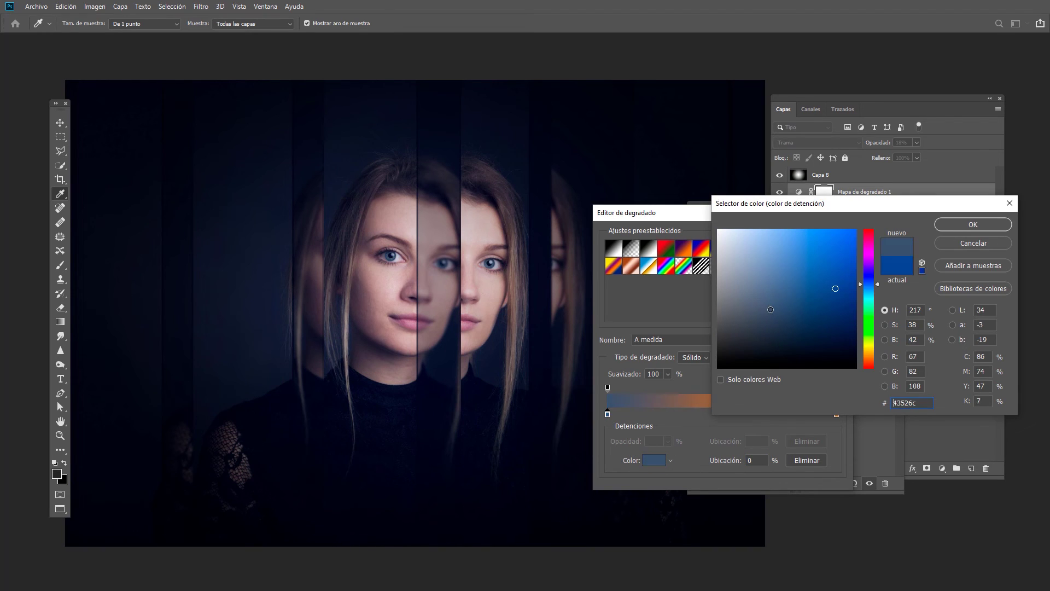
{"action": "type", "text": "215ab9"}
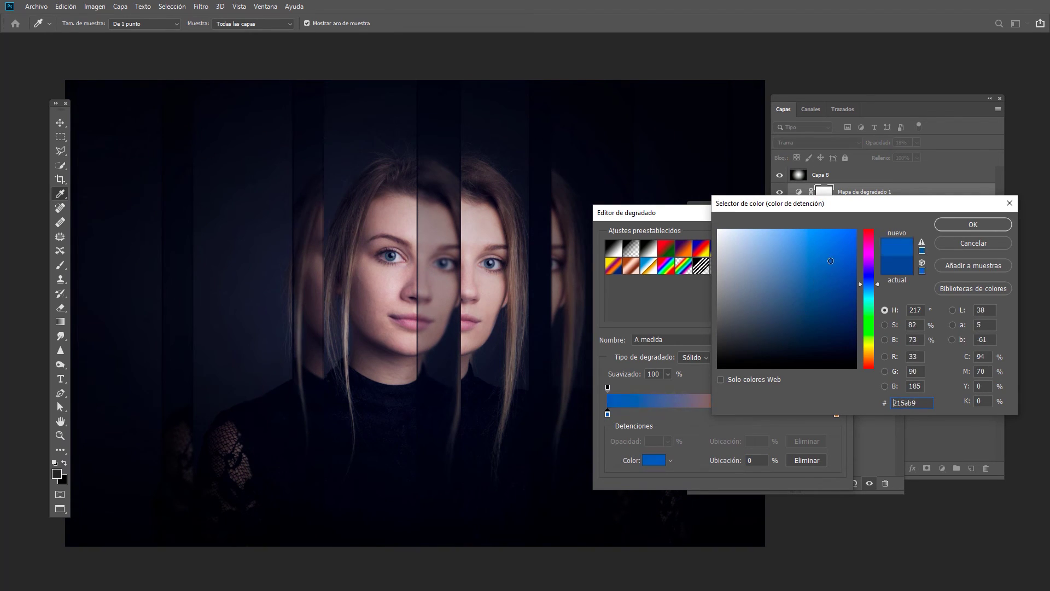
{"action": "type", "text": "2c6dda317efc"}
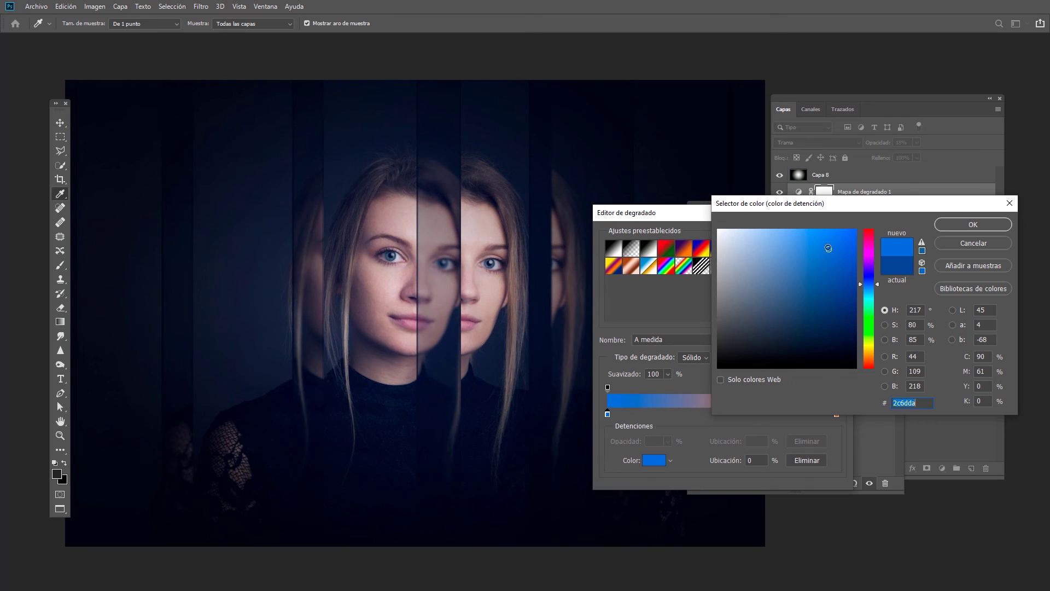
{"action": "type", "text": "2062d0"}
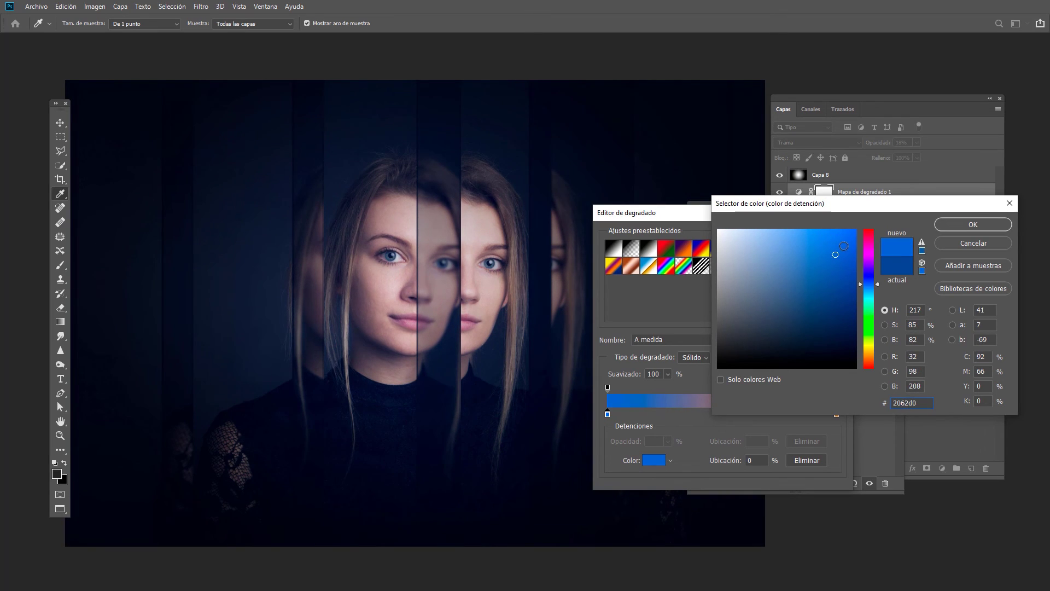
{"action": "type", "text": "236fed"}
{"action": "left_click", "coordinate": [959, 229]}
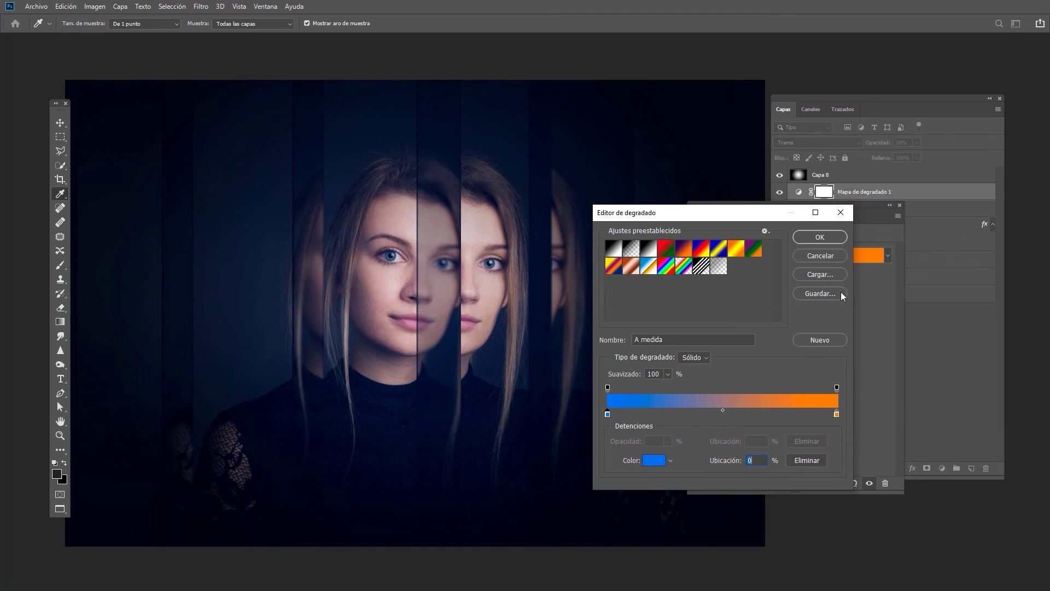
Change the right stop to deeper orange e6760c and apply the edited gradient
{"action": "left_click", "coordinate": [837, 415]}
{"action": "left_click", "coordinate": [657, 463]}
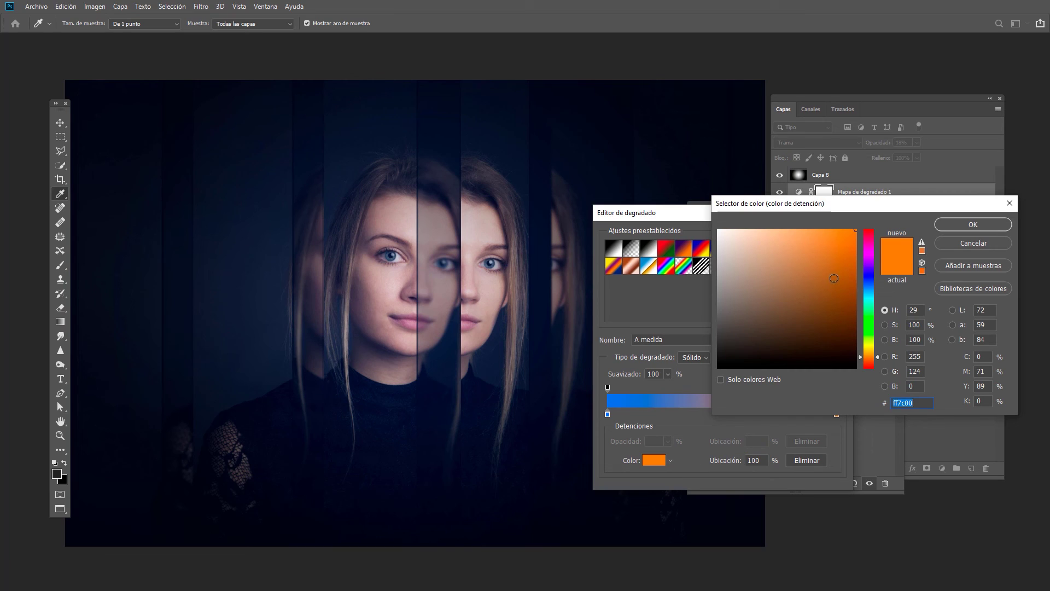
{"action": "type", "text": "c17126"}
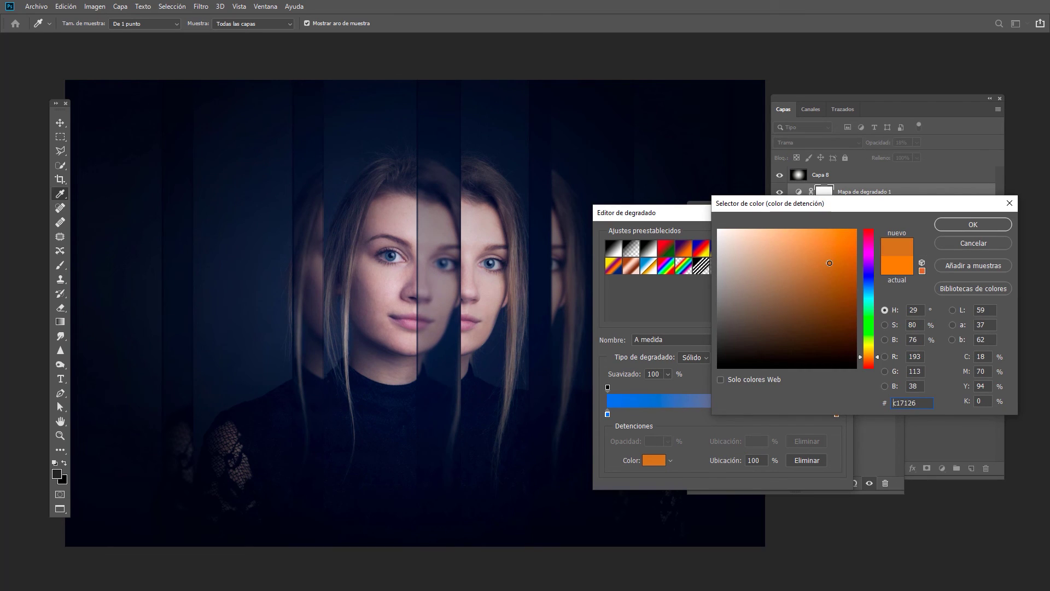
{"action": "type", "text": "e6760c"}
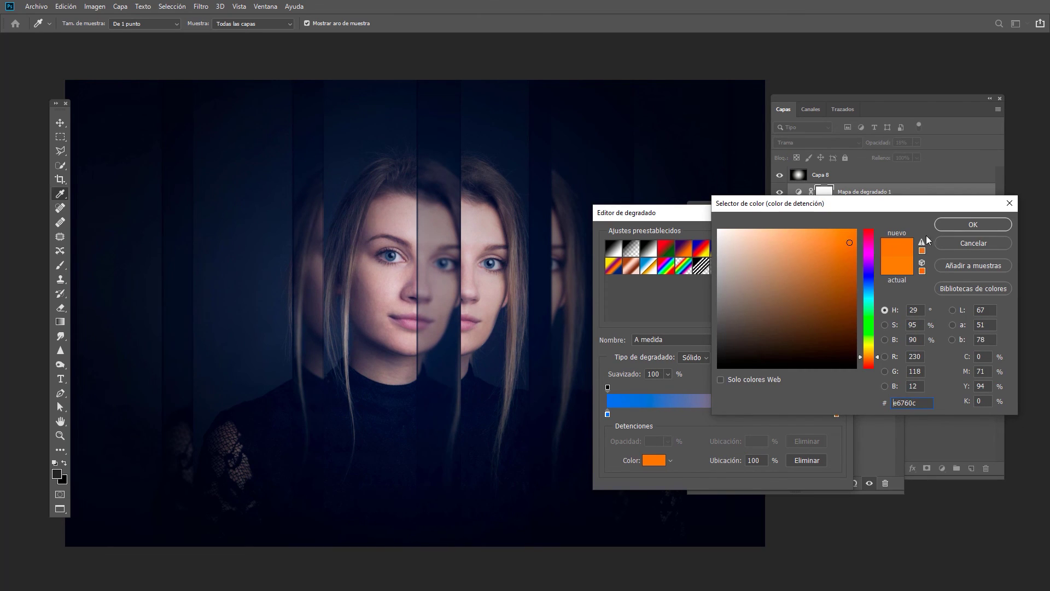
{"action": "left_click", "coordinate": [949, 228]}
{"action": "left_click", "coordinate": [825, 235]}
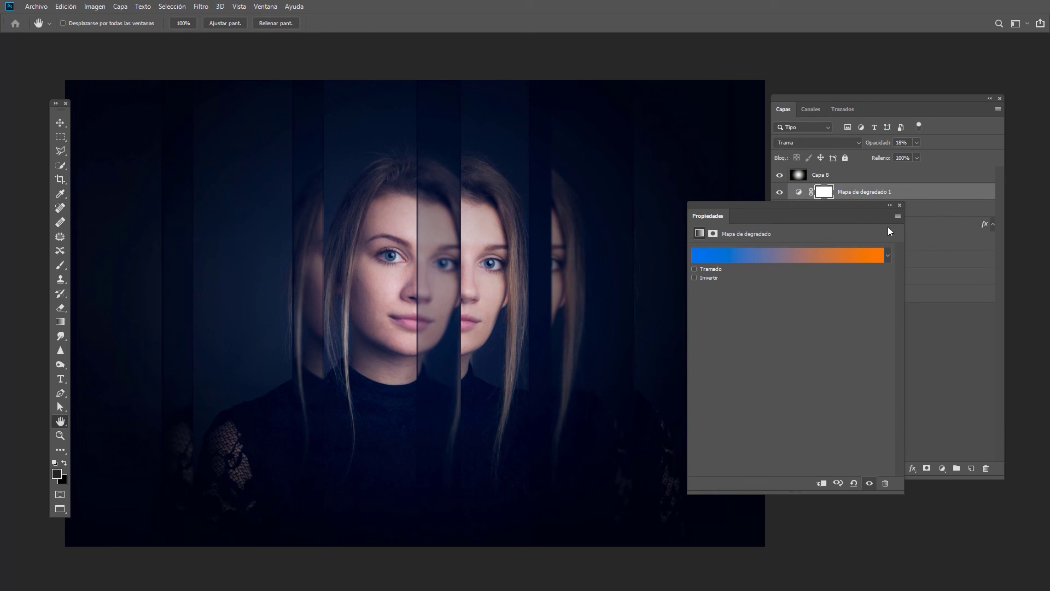
{"action": "left_click", "coordinate": [899, 207]}
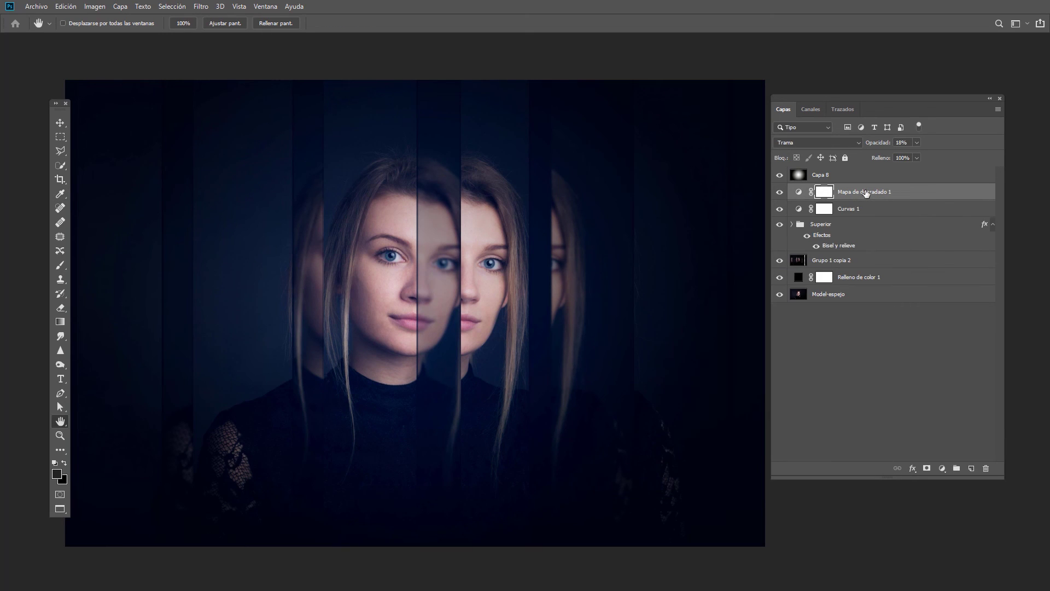
Lower Mapa de degradado 1's opacity to 29% and return to Standard Screen Mode
{"action": "left_click", "coordinate": [917, 144]}
{"action": "left_click_drag", "start_coordinate": [927, 156], "coordinate": [918, 156]}
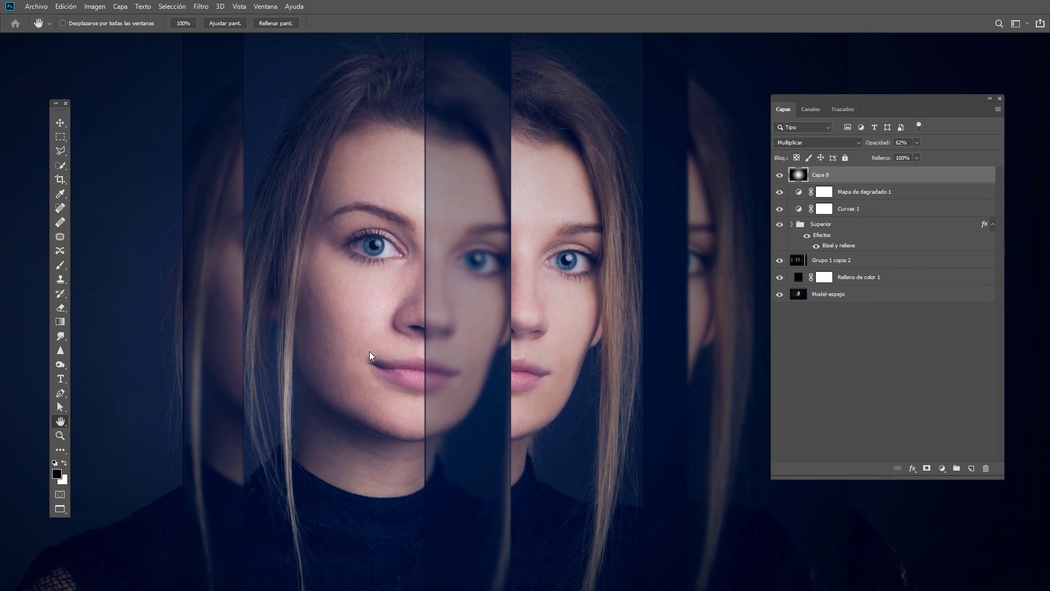
{"action": "left_click_drag", "start_coordinate": [870, 98], "coordinate": [877, 96]}
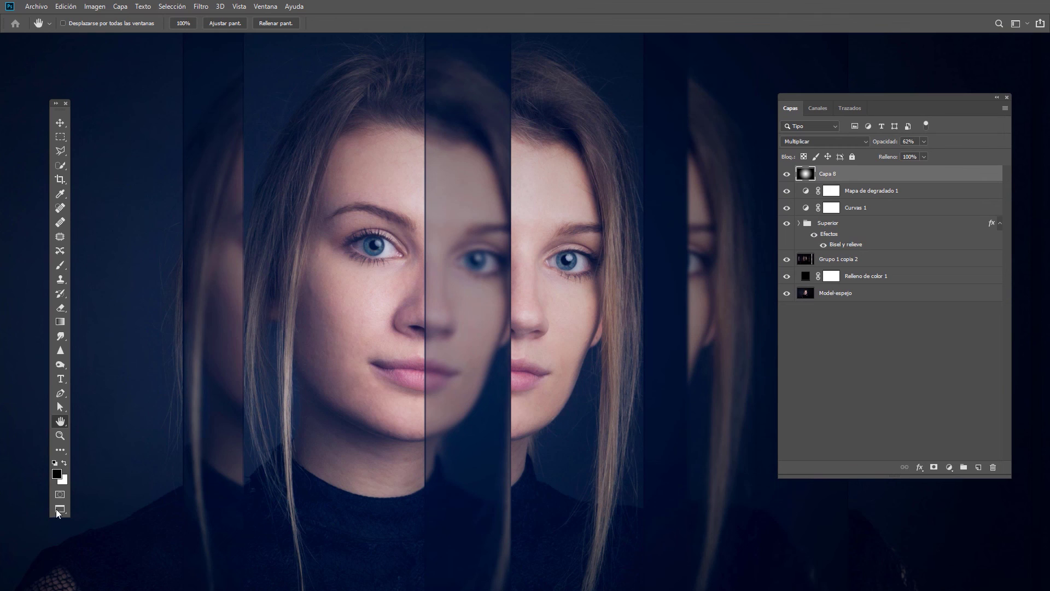
{"action": "left_click_drag", "start_coordinate": [58, 513], "coordinate": [76, 509]}
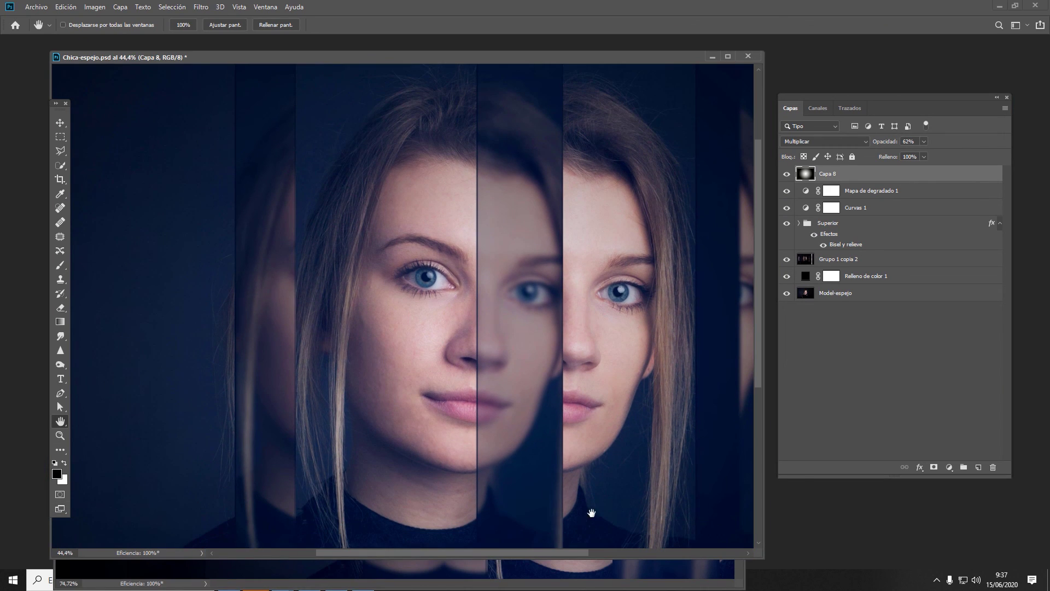
View the Pruebas3 document in Full Screen Mode with Menu Bar
{"action": "left_click", "coordinate": [150, 573]}
{"action": "left_click_drag", "start_coordinate": [60, 510], "coordinate": [76, 520]}
{"action": "left_click_drag", "start_coordinate": [476, 383], "coordinate": [443, 378]}
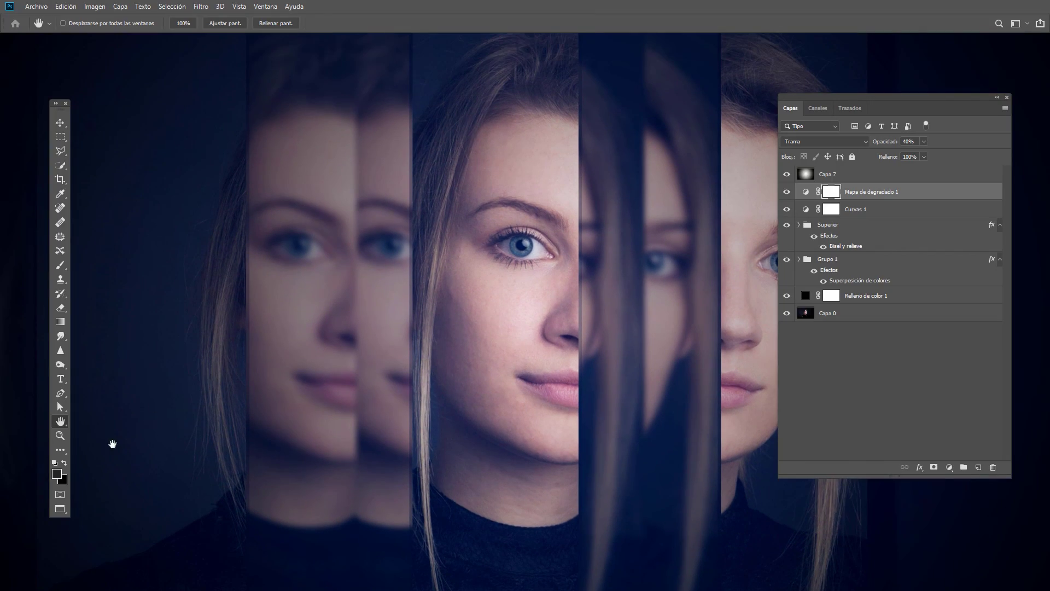
Return to standard screen mode and bring Chica-espejo back to the front
{"action": "left_click_drag", "start_coordinate": [57, 510], "coordinate": [76, 512]}
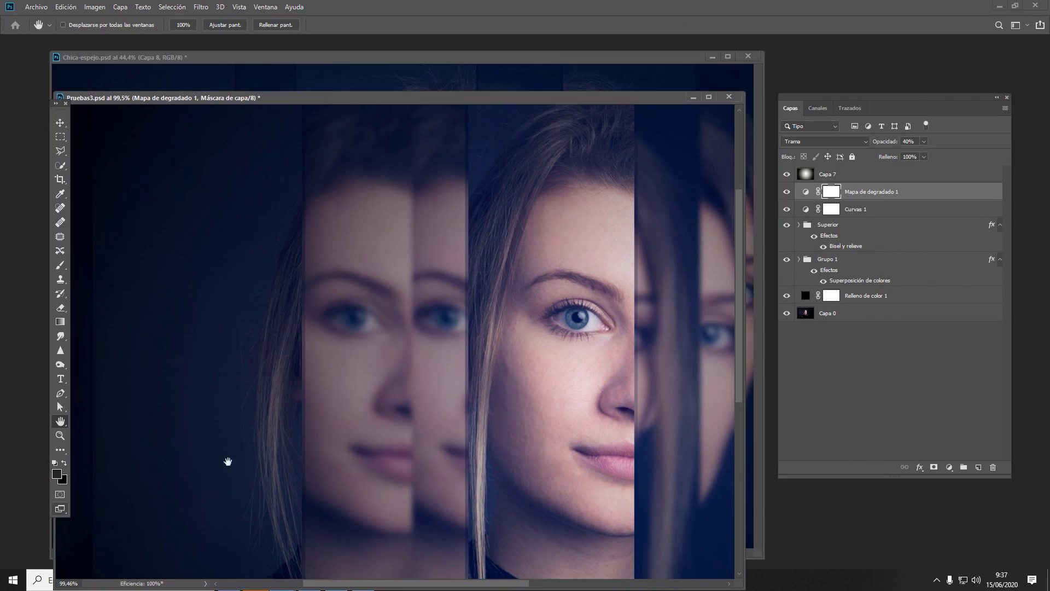
{"action": "left_click", "coordinate": [497, 75]}
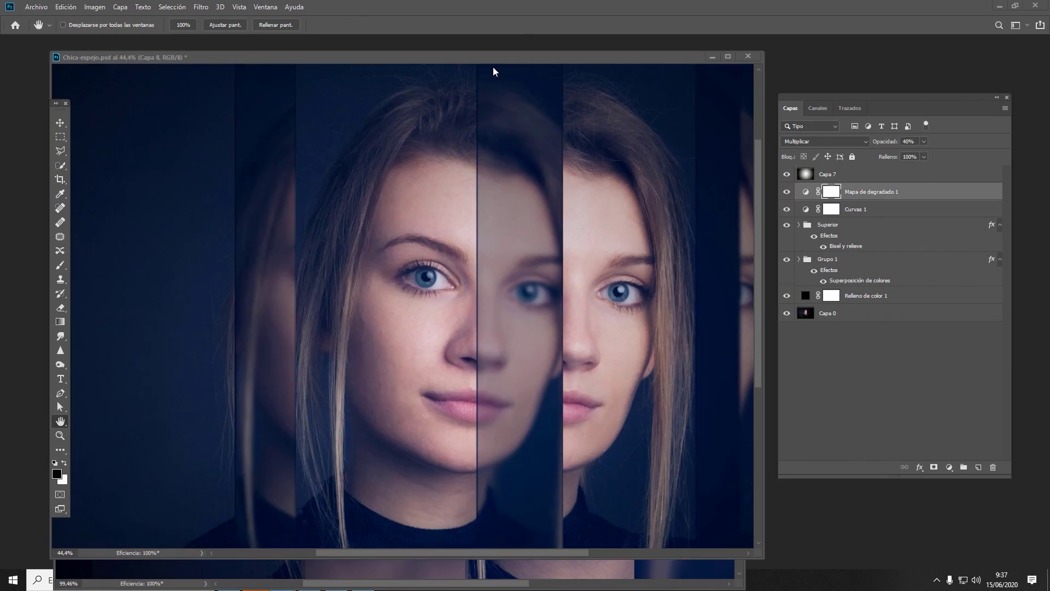
{"action": "left_click", "coordinate": [60, 509]}
Zoom in on Chica-espejo in menu-less full-screen mode, centring the faces
{"action": "left_click", "coordinate": [80, 519]}
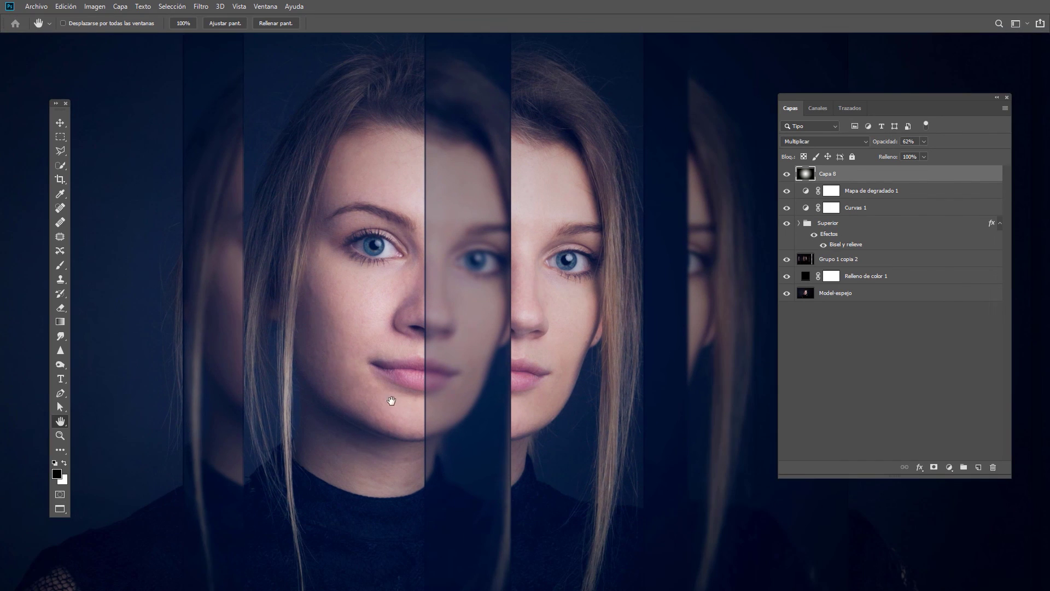
{"action": "scroll", "coordinate": [468, 379], "scroll_direction": "up", "scroll_amount": 3}
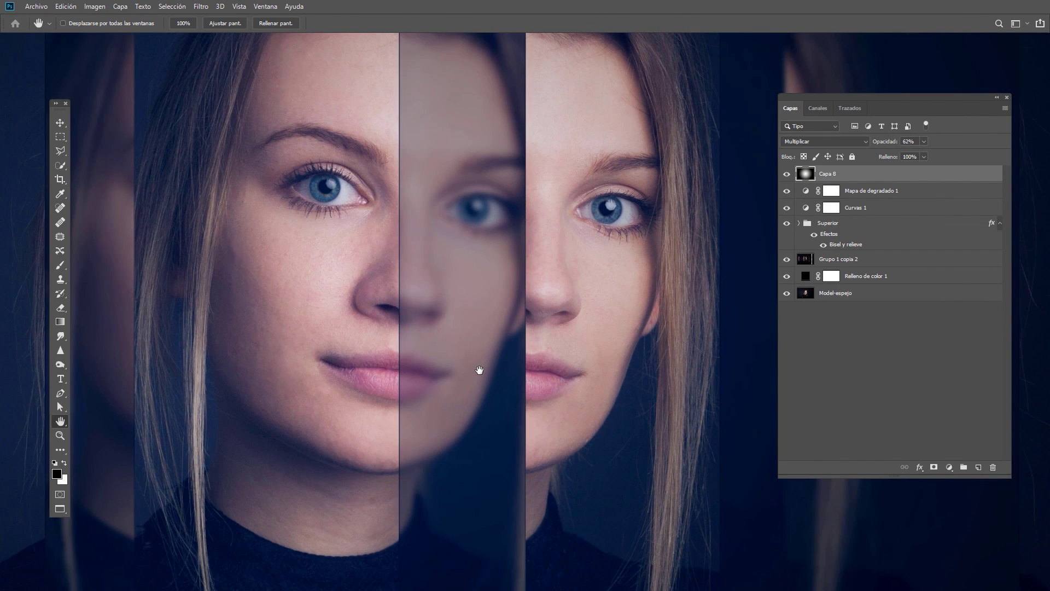
{"action": "key", "text": "f"}
{"action": "mouse_move", "coordinate": [493, 367]}
{"action": "left_mouse_down"}
{"action": "mouse_move", "coordinate": [548, 370]}
{"action": "mouse_move", "coordinate": [585, 390]}
{"action": "left_mouse_up"}
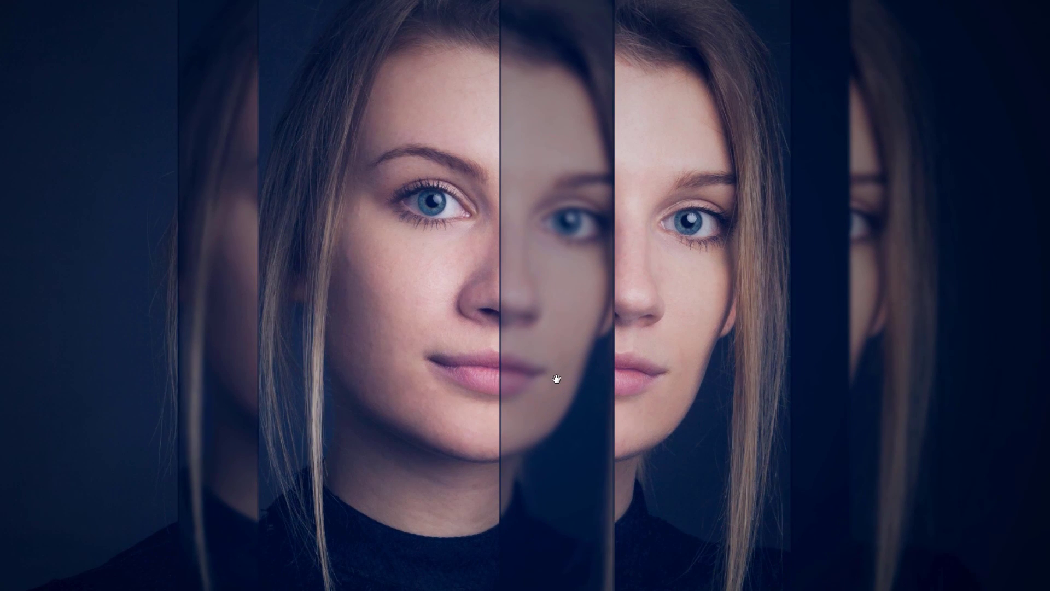